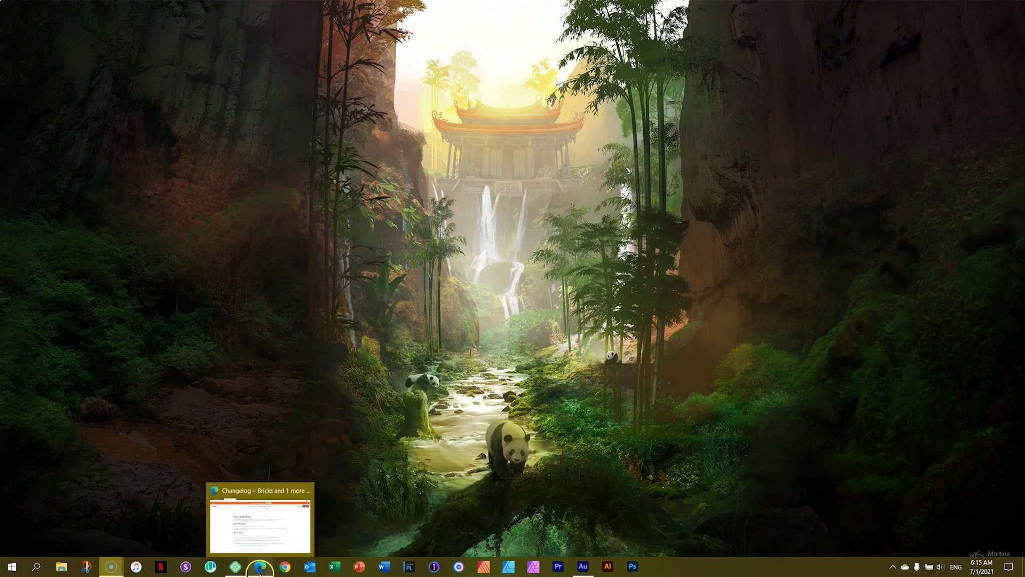
# - Switch to the Edge browser and read the Bricks 1.3 release notes down to the full changelog list
pyautogui.click(267, 510)
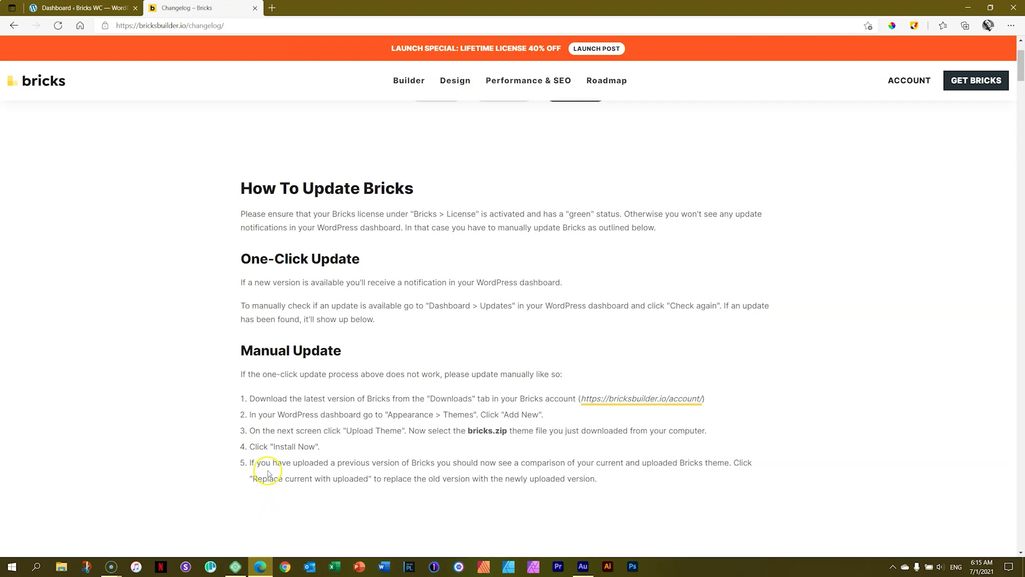
pyautogui.scroll(-2, 270, 471)
pyautogui.scroll(-5, 273, 470)
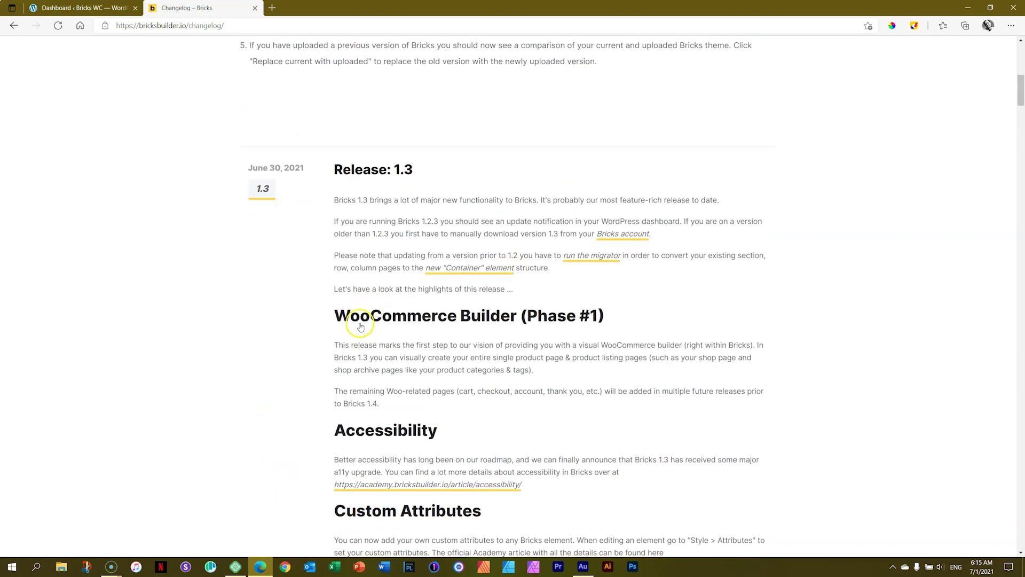
pyautogui.scroll(-4, 687, 331)
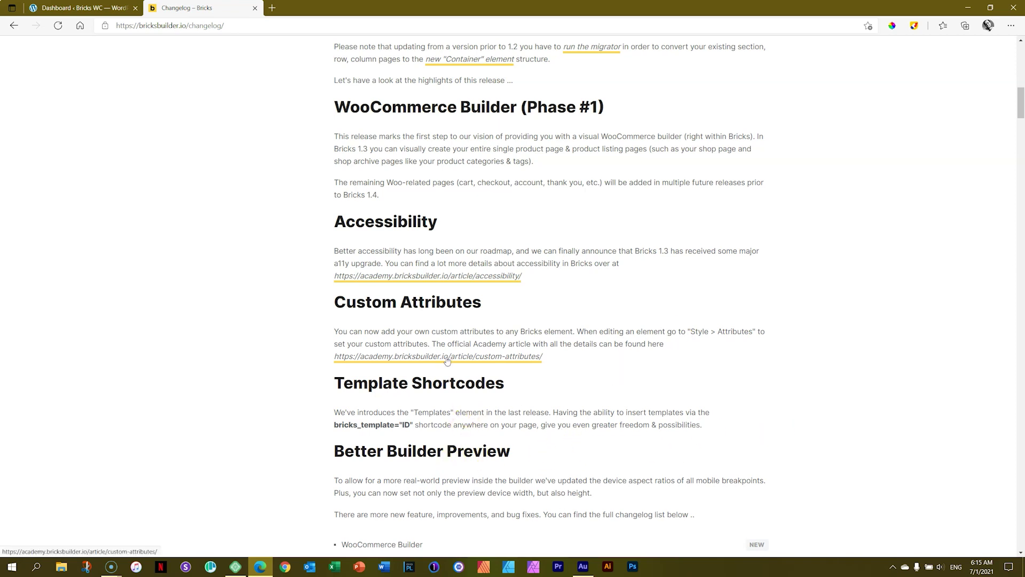
pyautogui.scroll(-8, 762, 291)
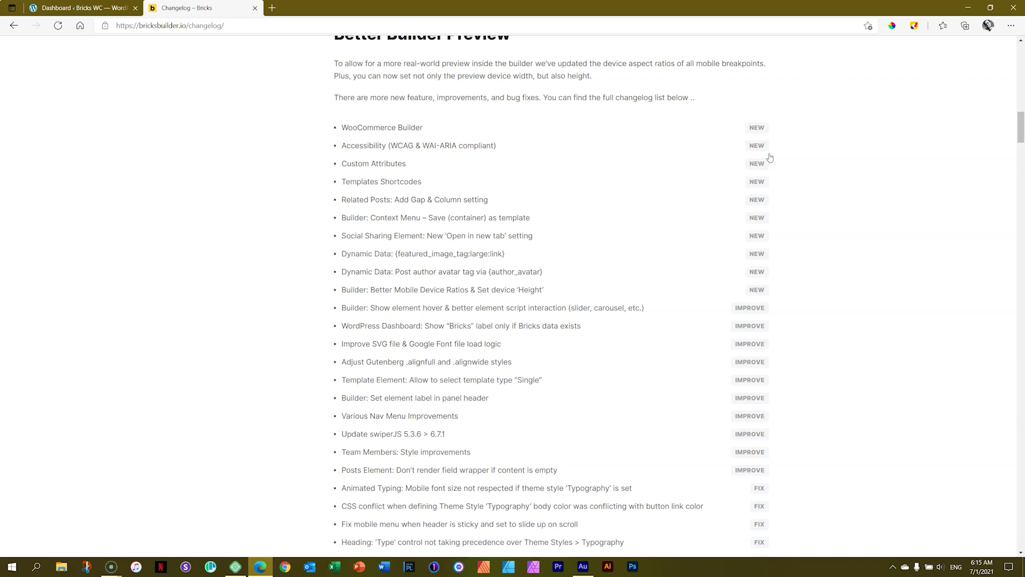
# - Switch to the WordPress dashboard and view the list of all WooCommerce products
pyautogui.click(120, 7)
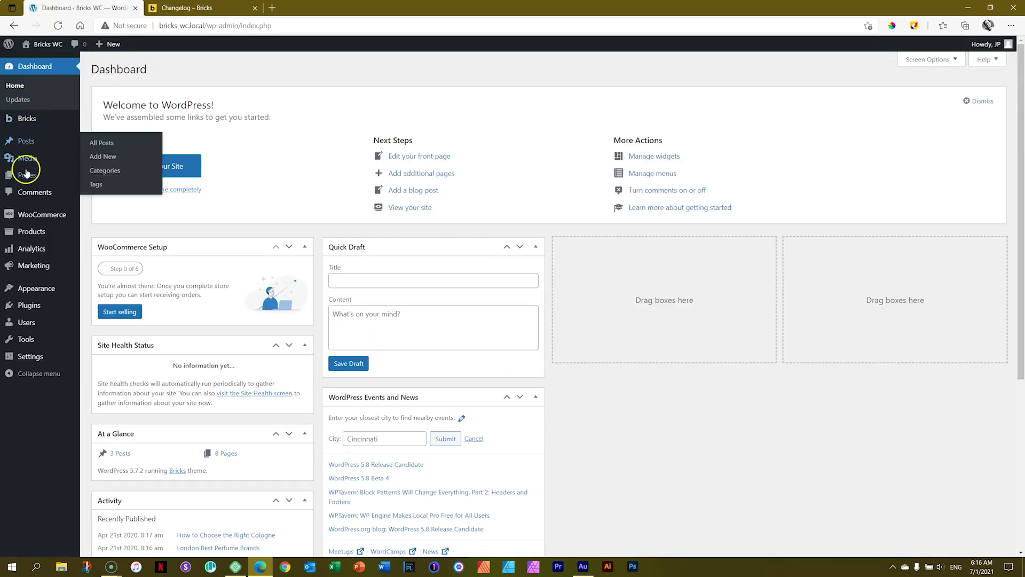
pyautogui.moveTo(23, 218)
pyautogui.moveTo(32, 235)
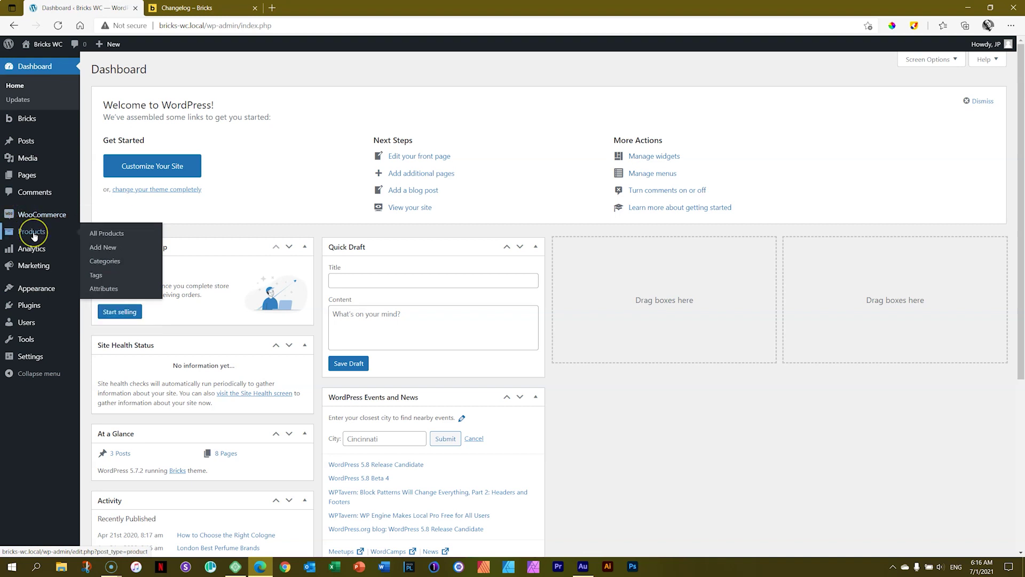
pyautogui.click(106, 234)
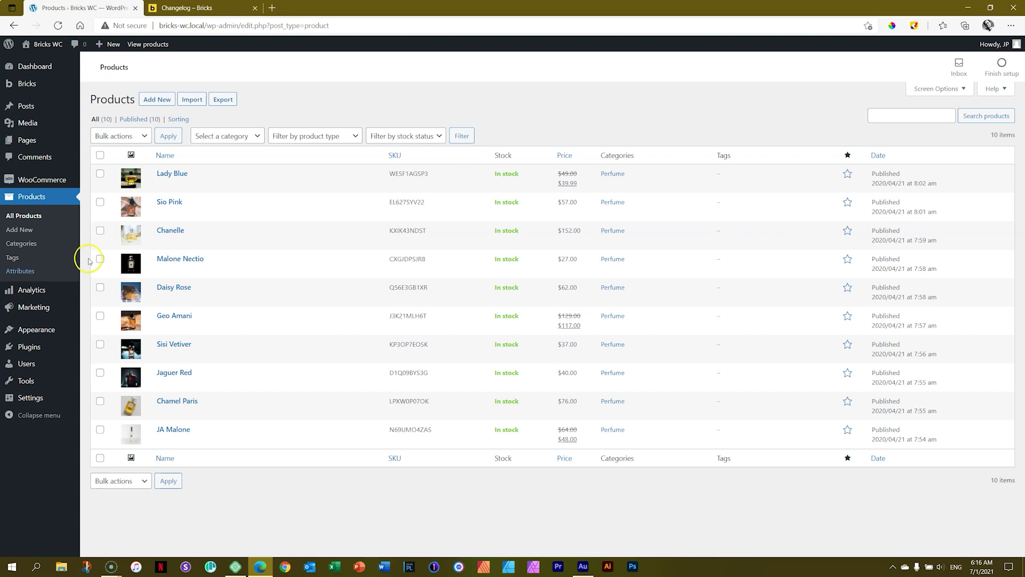
# - View the site's installed themes to check which one is active
pyautogui.moveTo(39, 353)
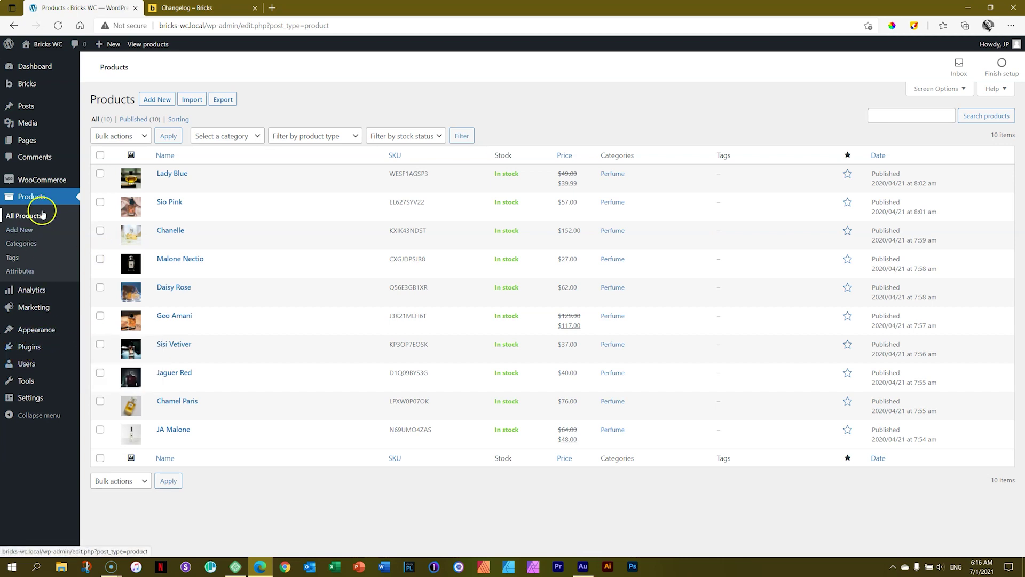
pyautogui.moveTo(31, 327)
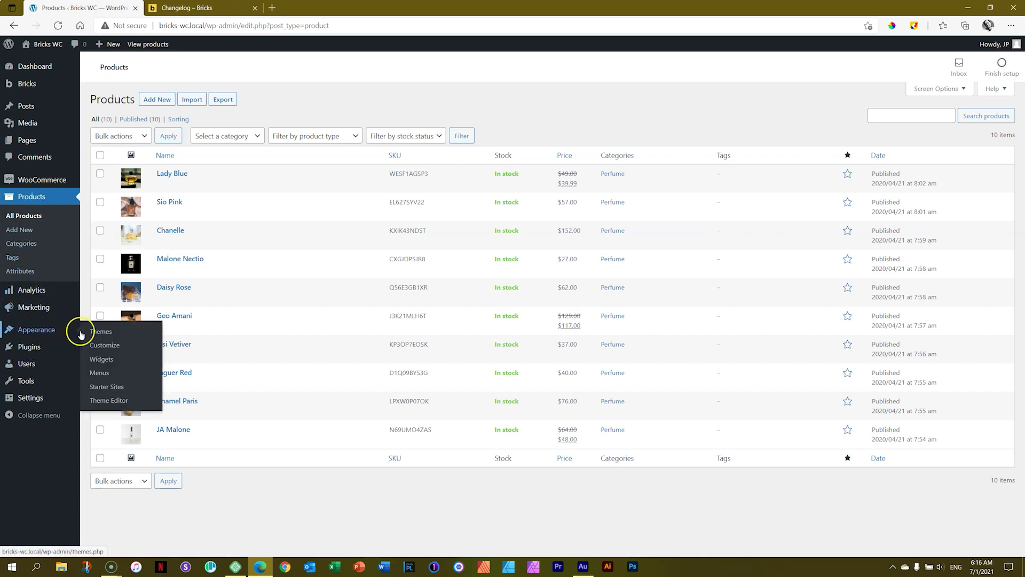
pyautogui.click(111, 333)
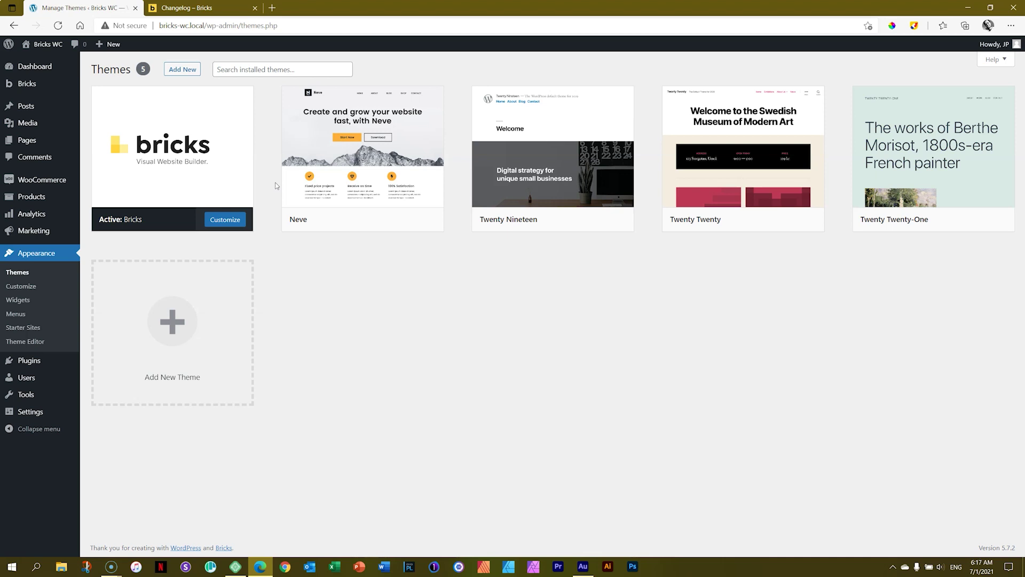
# - Start a new Bricks template and set its template type to Single product
pyautogui.moveTo(305, 122)
pyautogui.moveTo(166, 111)
pyautogui.moveTo(47, 86)
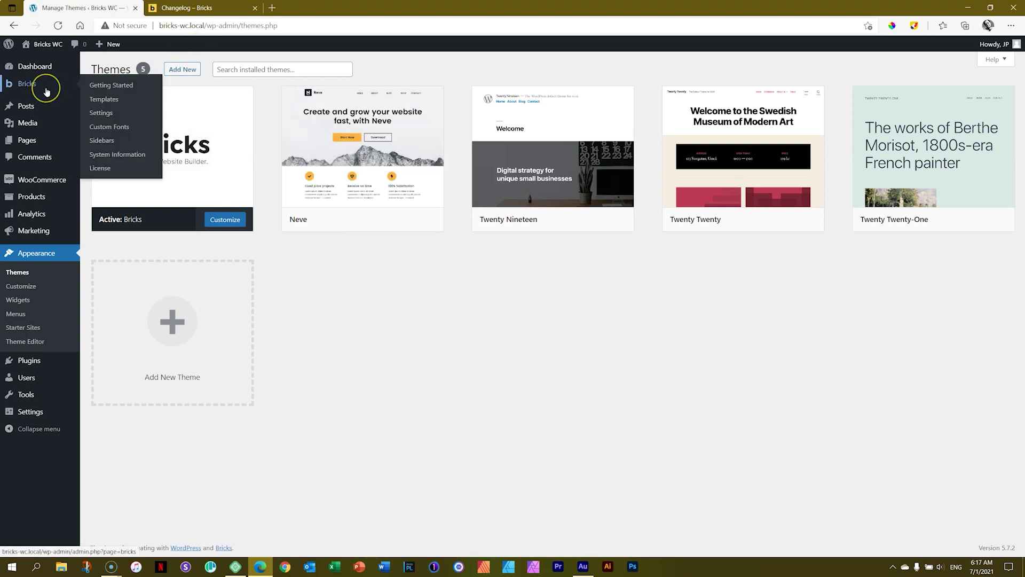
pyautogui.click(101, 102)
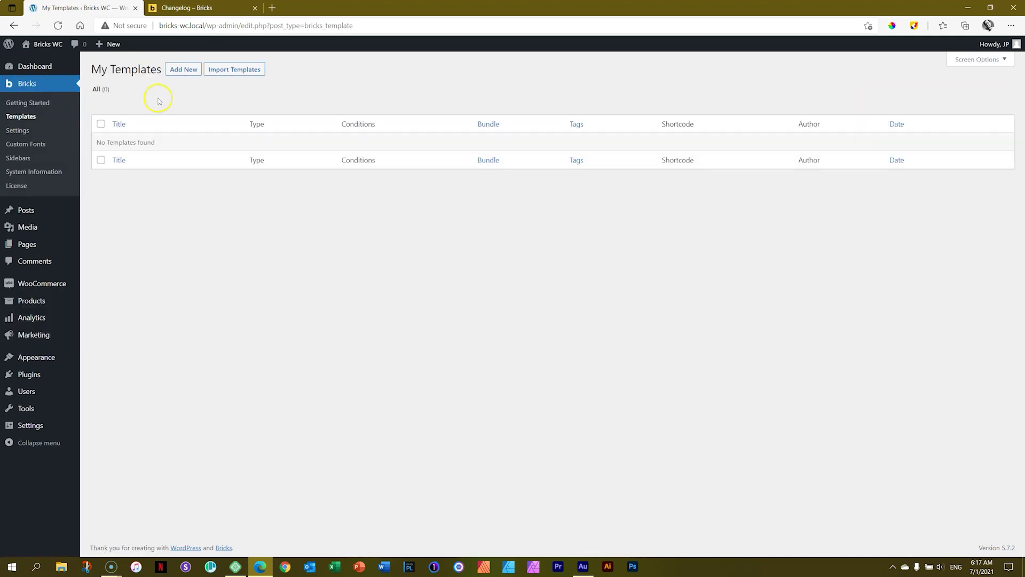
pyautogui.click(182, 70)
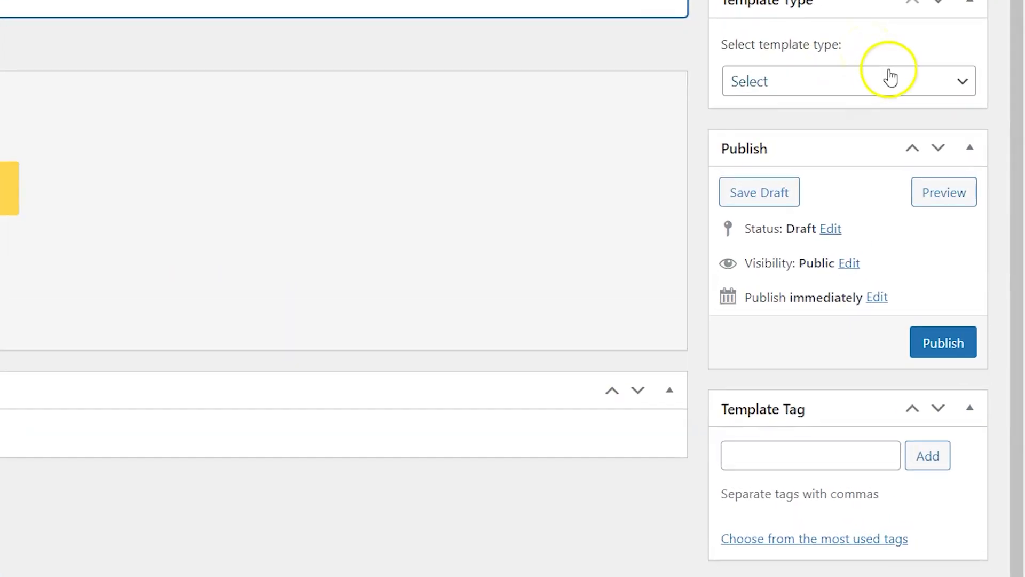
pyautogui.click(977, 134)
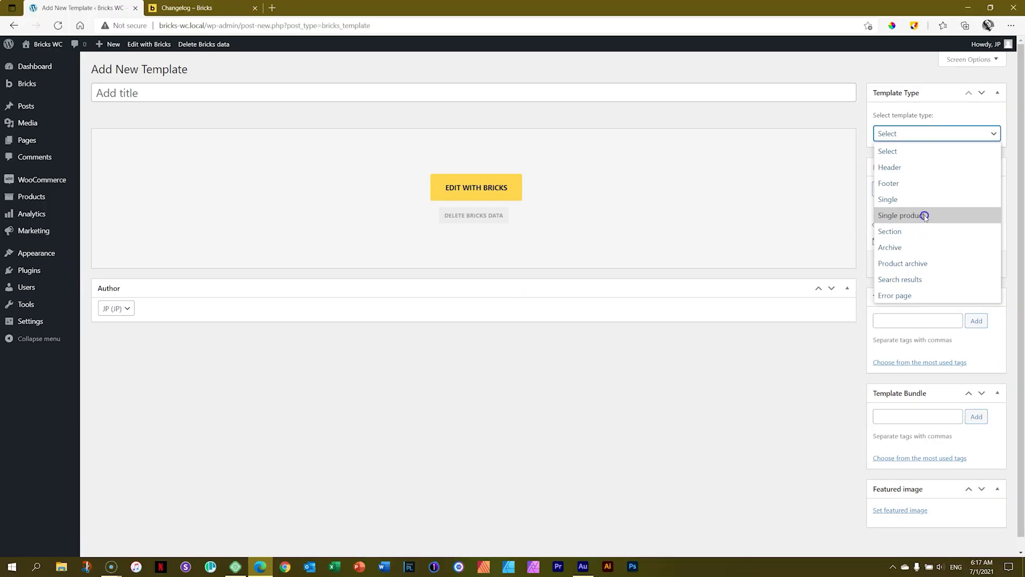
pyautogui.click(825, 245)
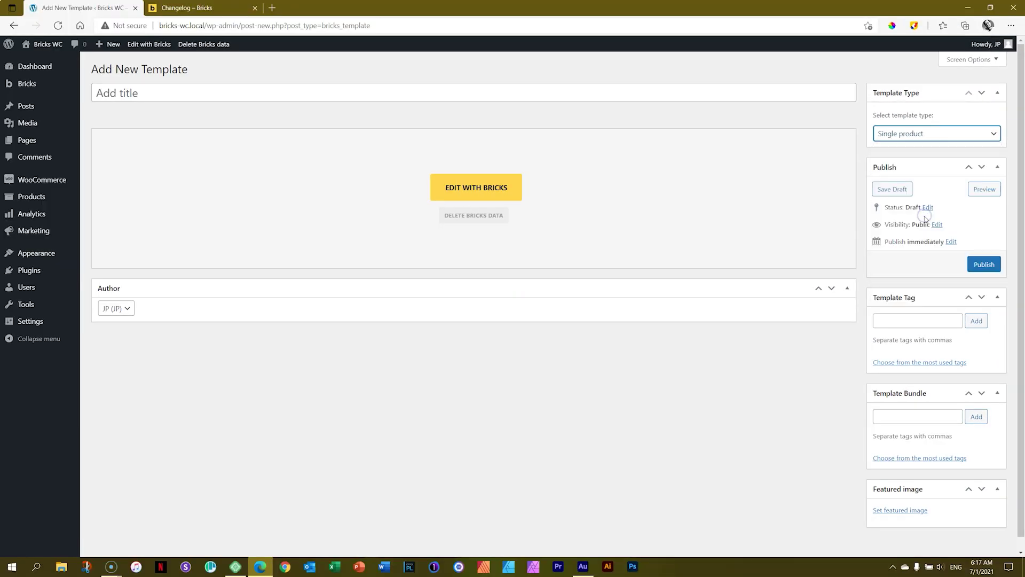
# - Title the template "Single Product WC" and publish it
pyautogui.click(212, 90)
pyautogui.write('Singl')
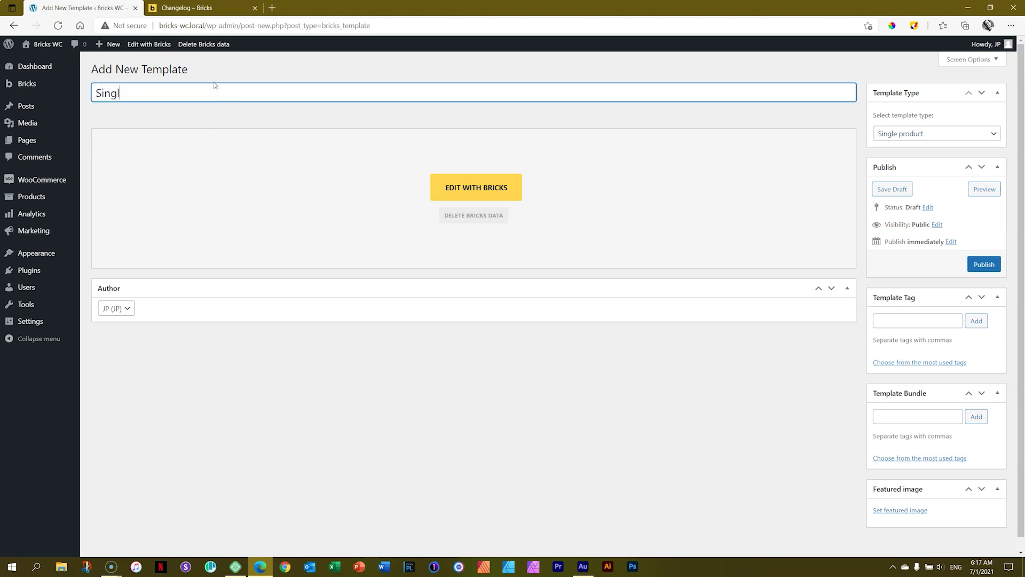
pyautogui.write('e Product WC')
pyautogui.click(985, 265)
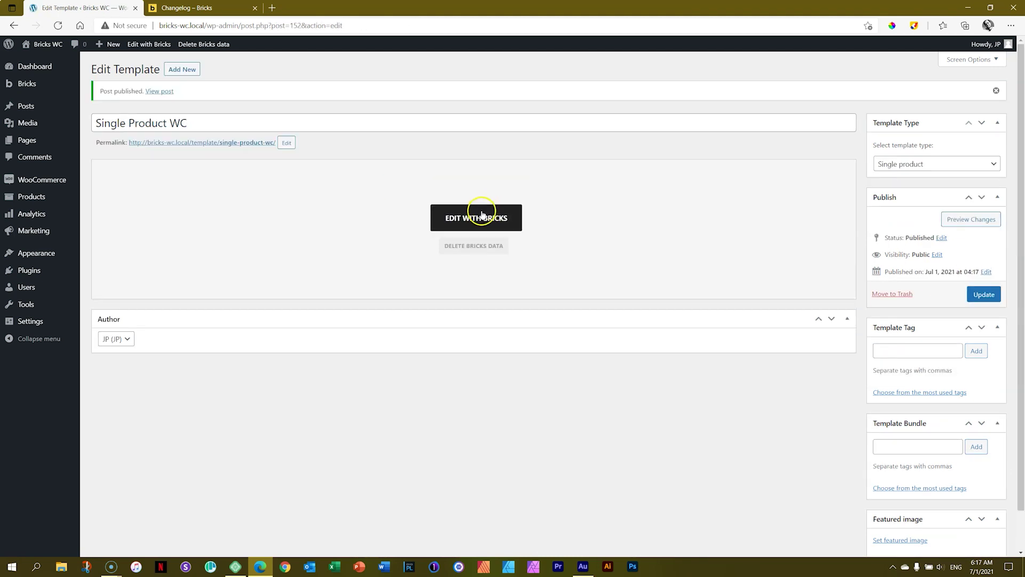
# - Open the template in the Bricks editor and add a container to the empty canvas
pyautogui.click(474, 219)
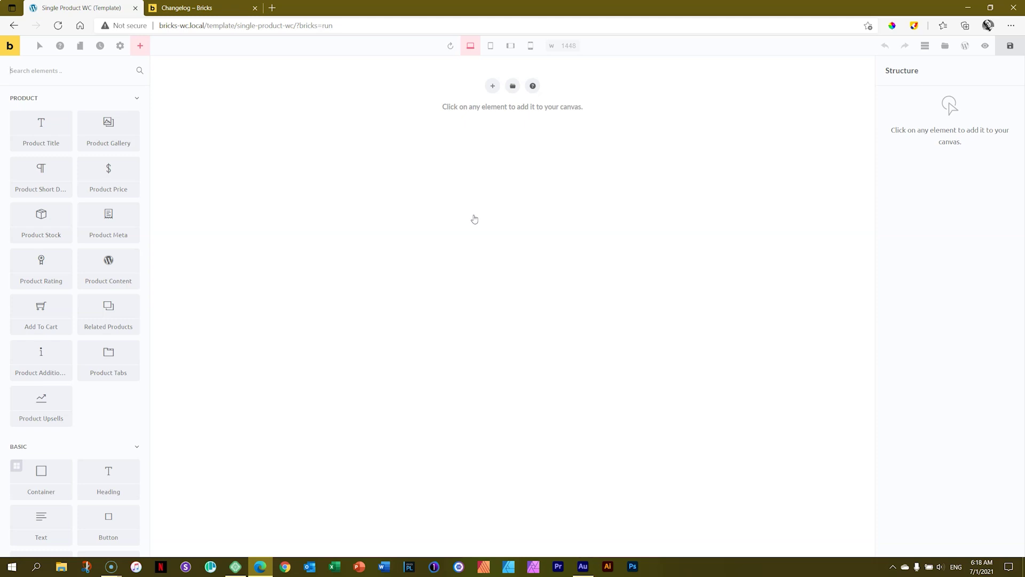
pyautogui.click(492, 86)
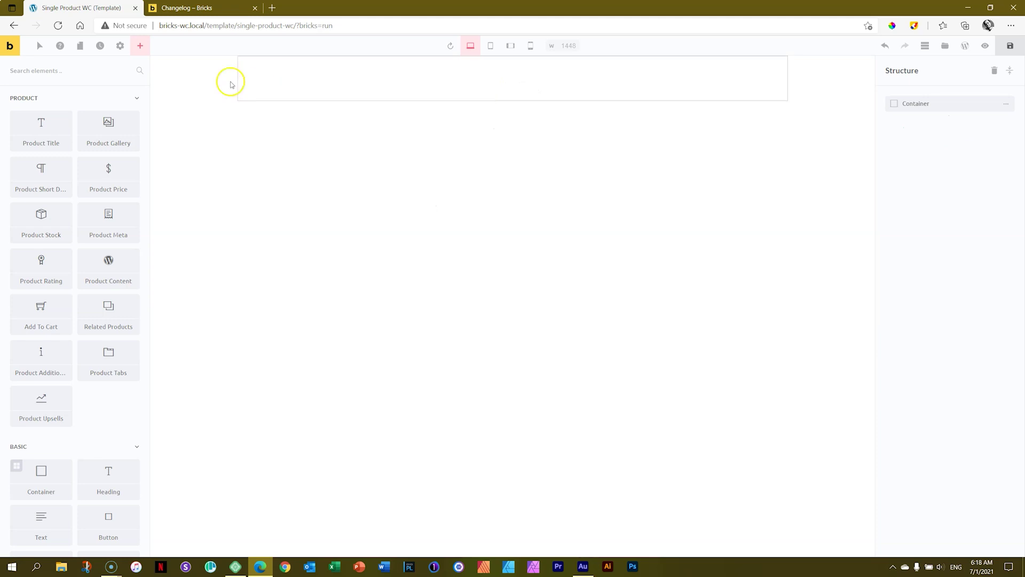
pyautogui.click(561, 80)
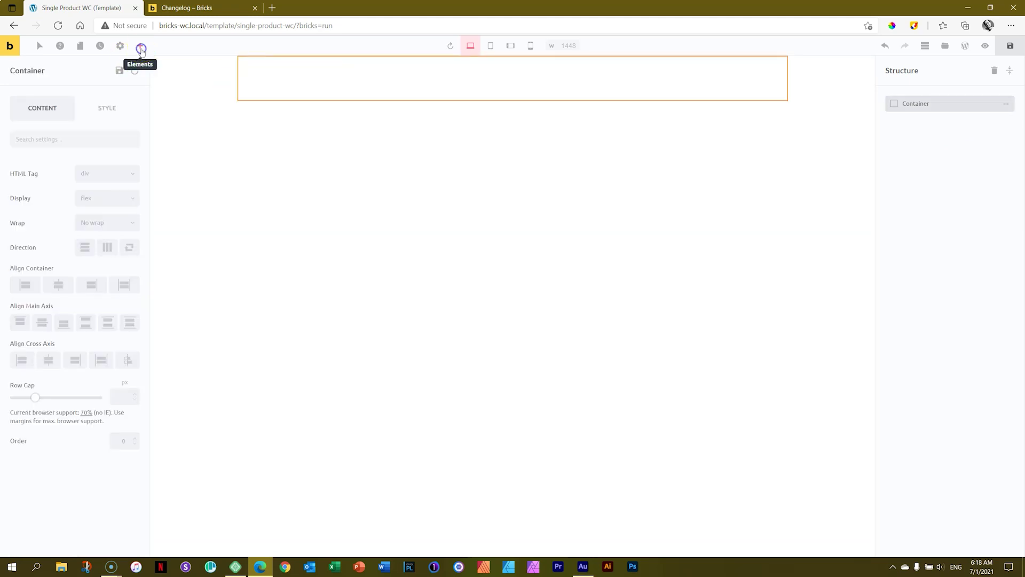
# - Insert a container layout with horizontal direction and 2 inner containers inside the existing container
pyautogui.click(140, 47)
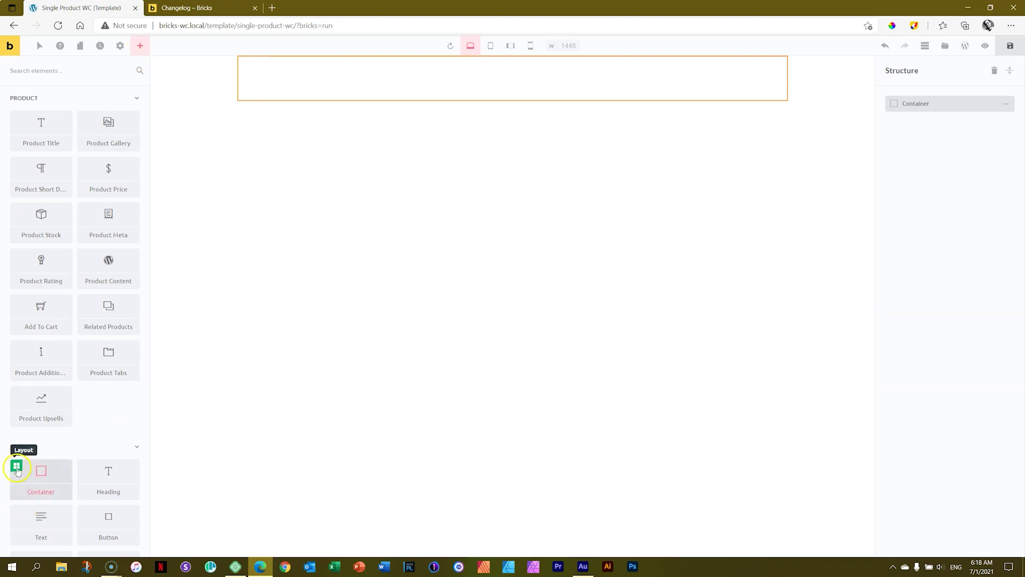
pyautogui.click(16, 466)
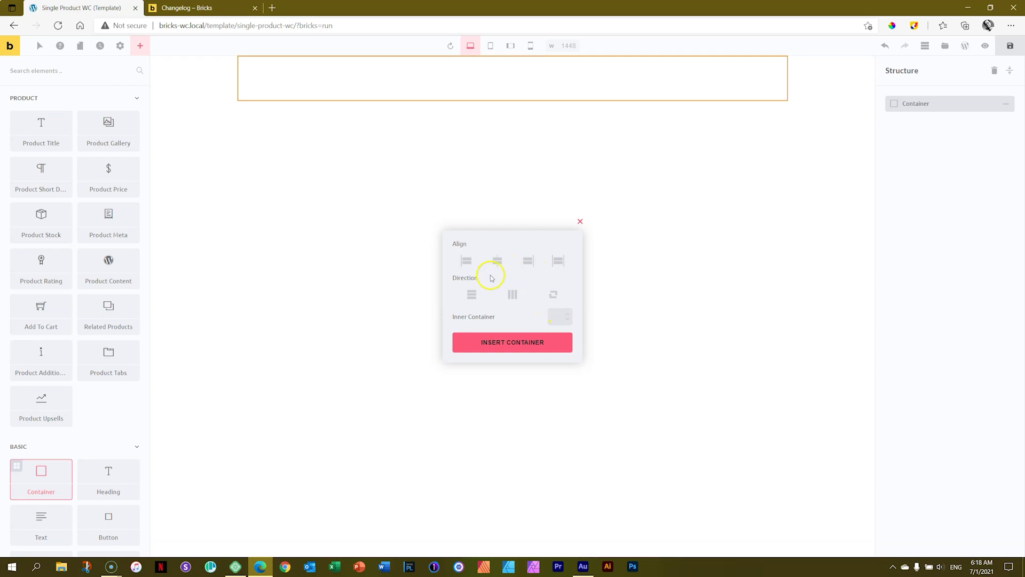
pyautogui.click(513, 294)
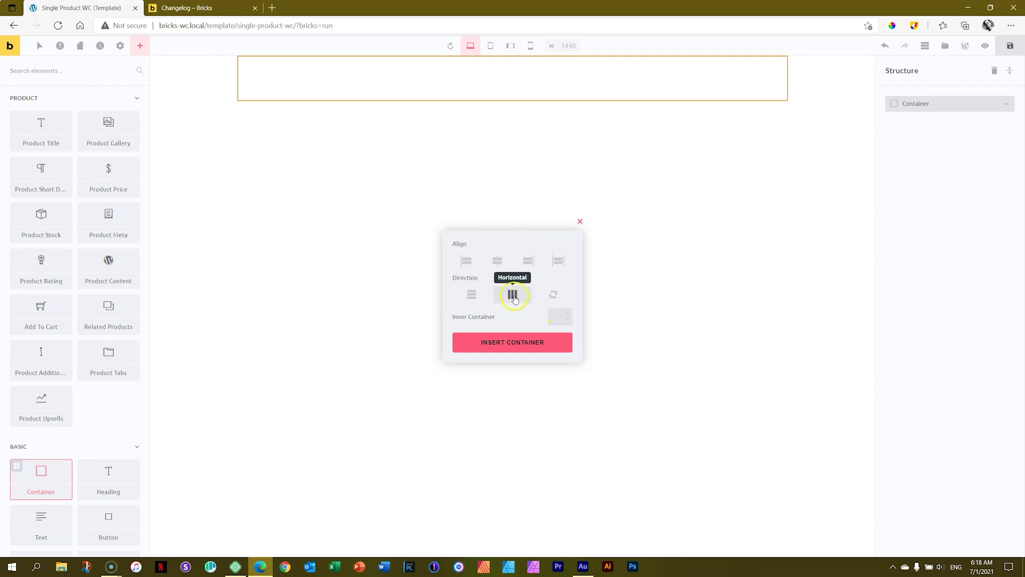
pyautogui.click(560, 318)
pyautogui.write('2')
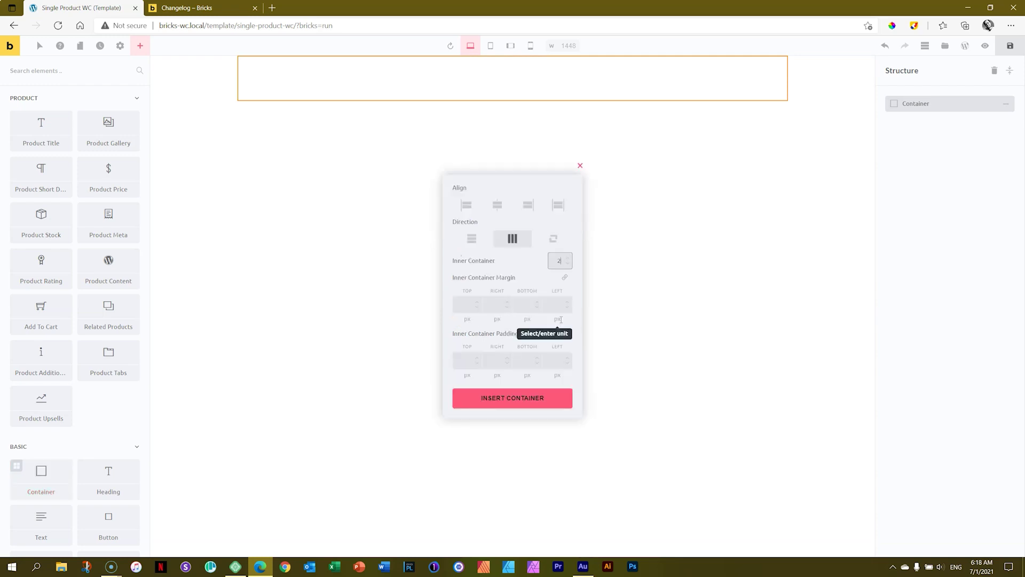
pyautogui.click(512, 400)
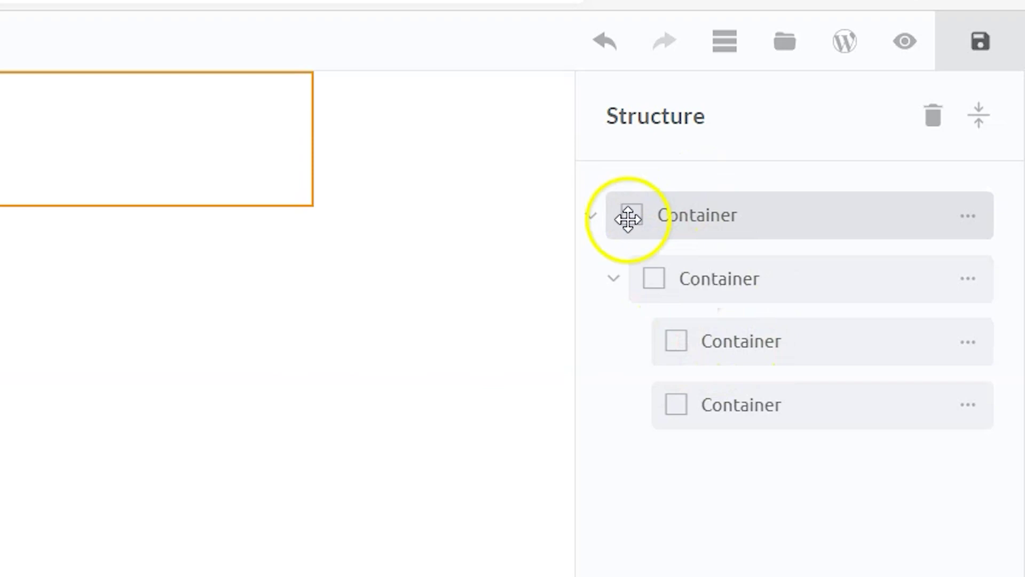
# - Rename the outermost container "Section" and the container nested directly inside it "Row"
pyautogui.doubleClick(715, 216)
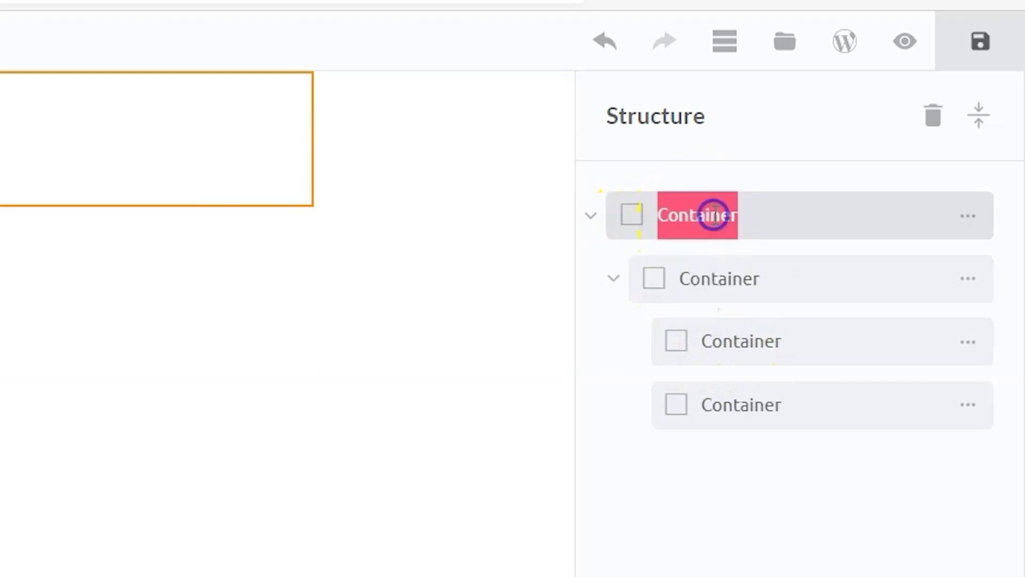
pyautogui.write('Secc')
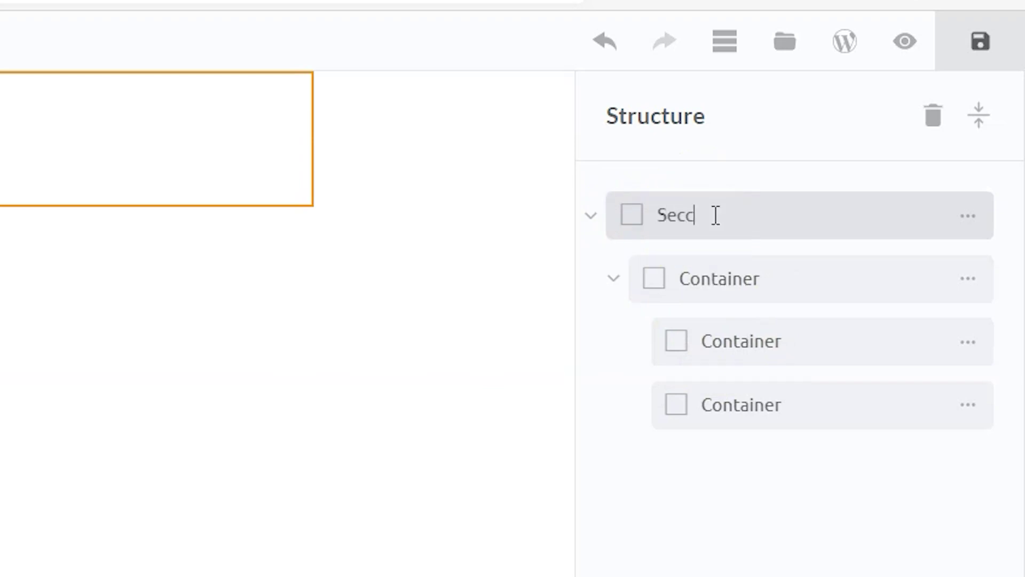
pyautogui.press('BackSpace')
pyautogui.write('tion')
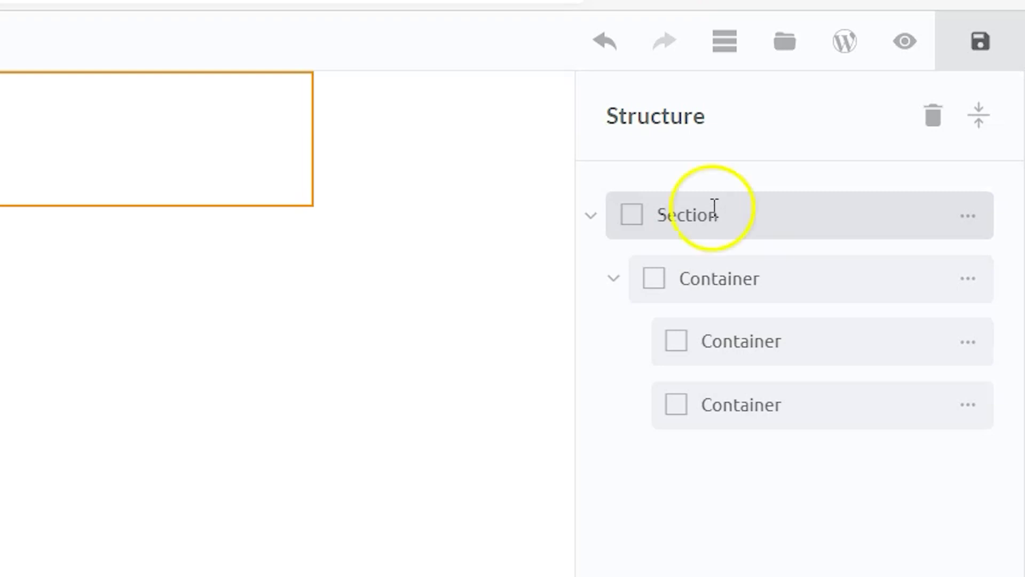
pyautogui.doubleClick(737, 272)
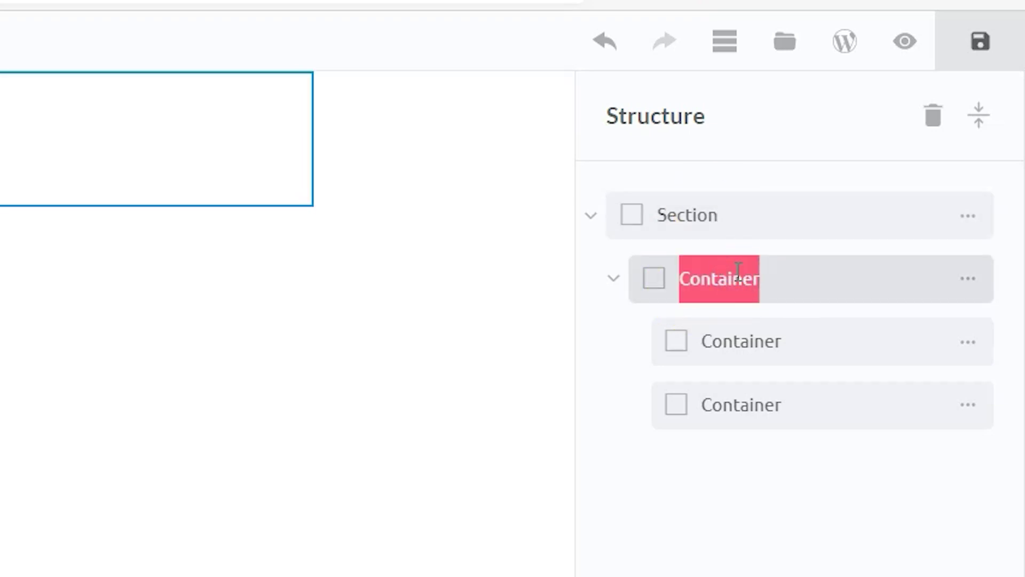
pyautogui.write('Row')
# - Rename the row's two inner containers "Column Left" and "Column Right"
pyautogui.doubleClick(742, 350)
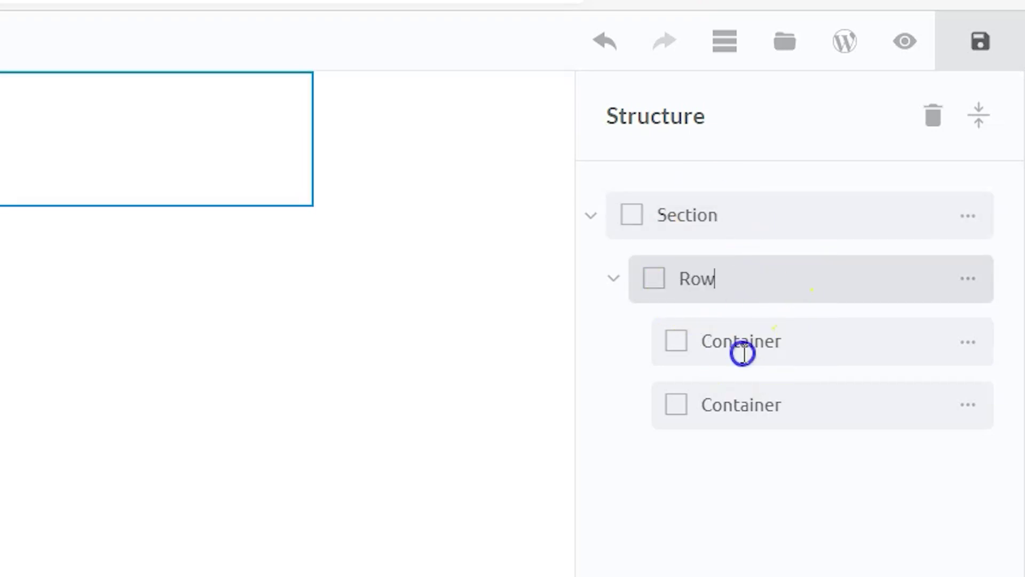
pyautogui.write('C')
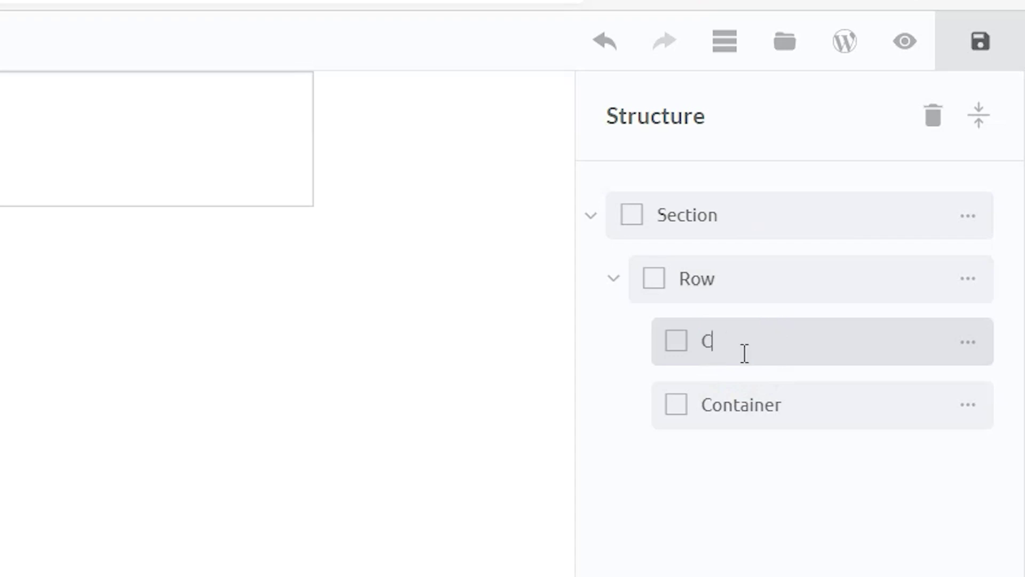
pyautogui.write('olumn Left')
pyautogui.doubleClick(725, 406)
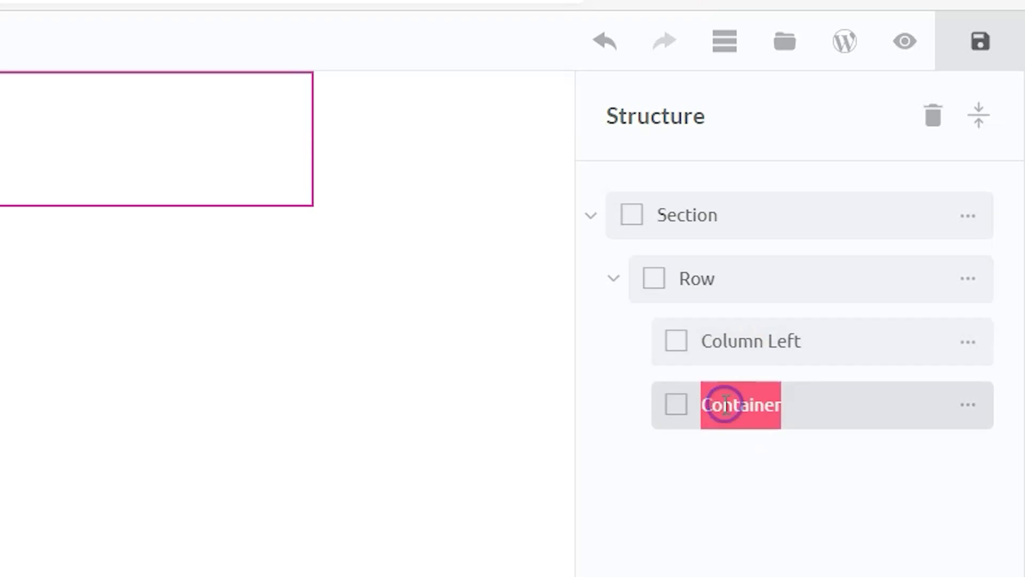
pyautogui.write('Colum')
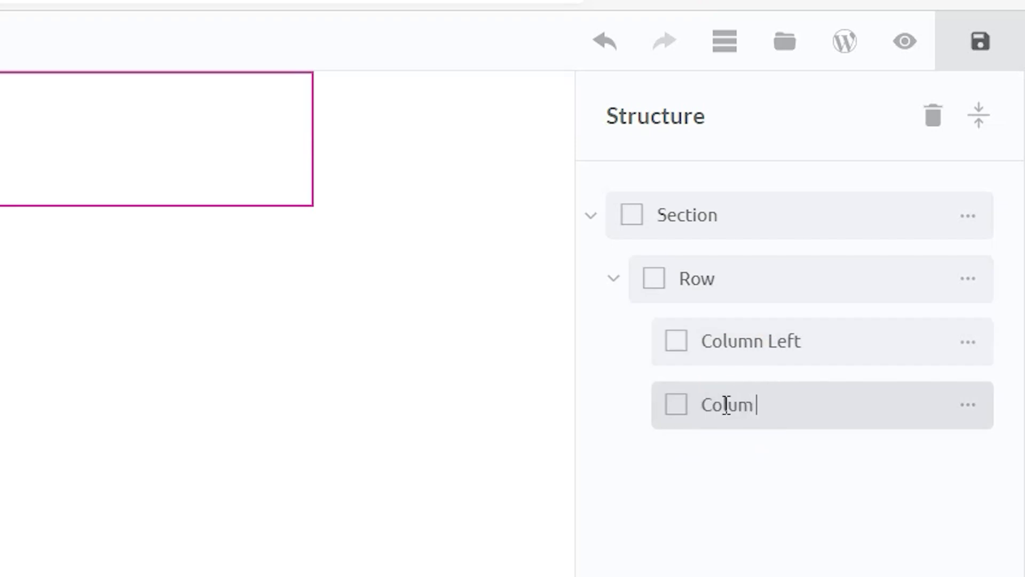
pyautogui.write('n Right')
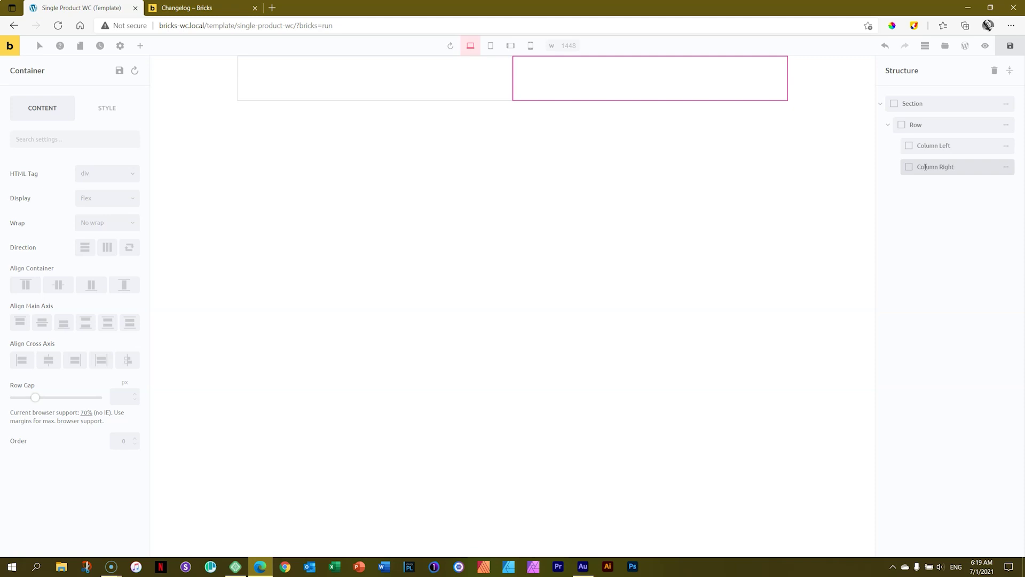
# - Try out a Product Gallery element in Column Left, then delete it
pyautogui.click(421, 78)
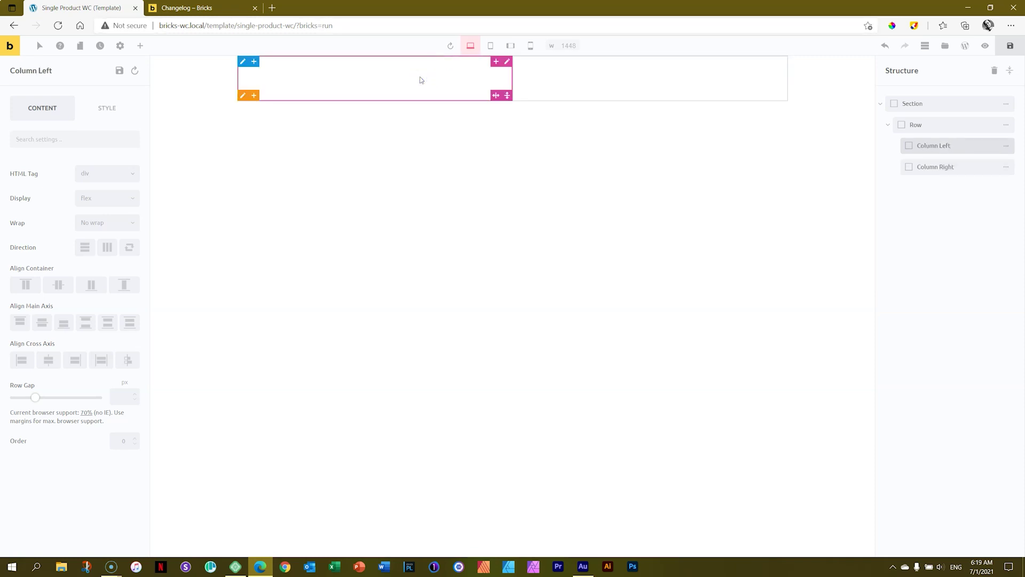
pyautogui.click(140, 45)
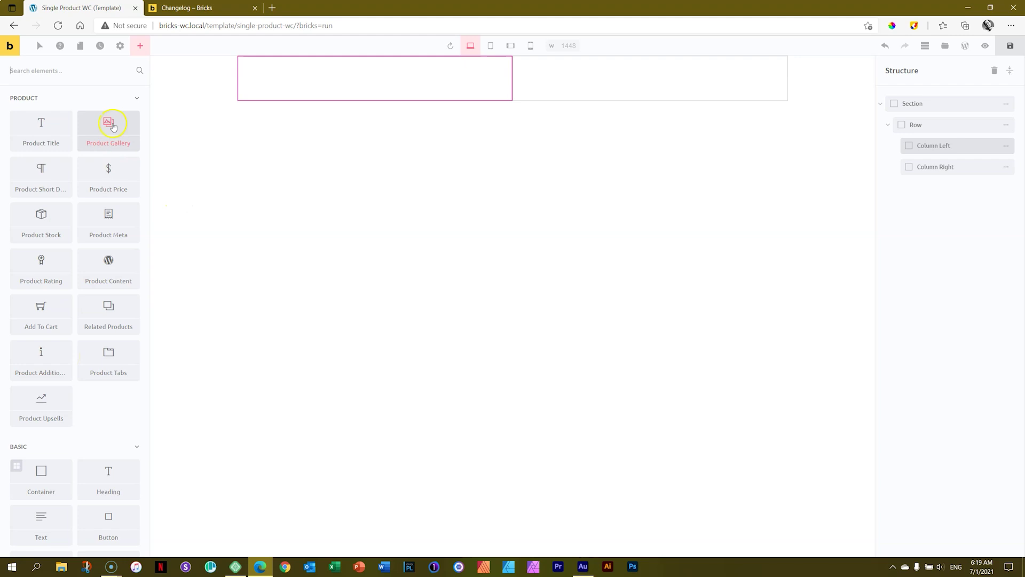
pyautogui.moveTo(111, 126); pyautogui.dragTo(325, 72)
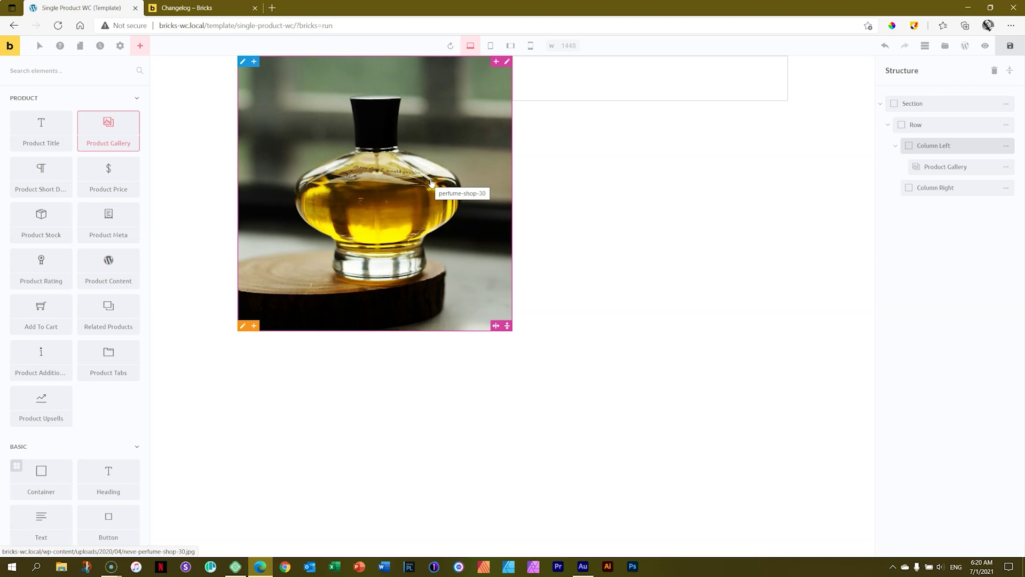
pyautogui.click(394, 176)
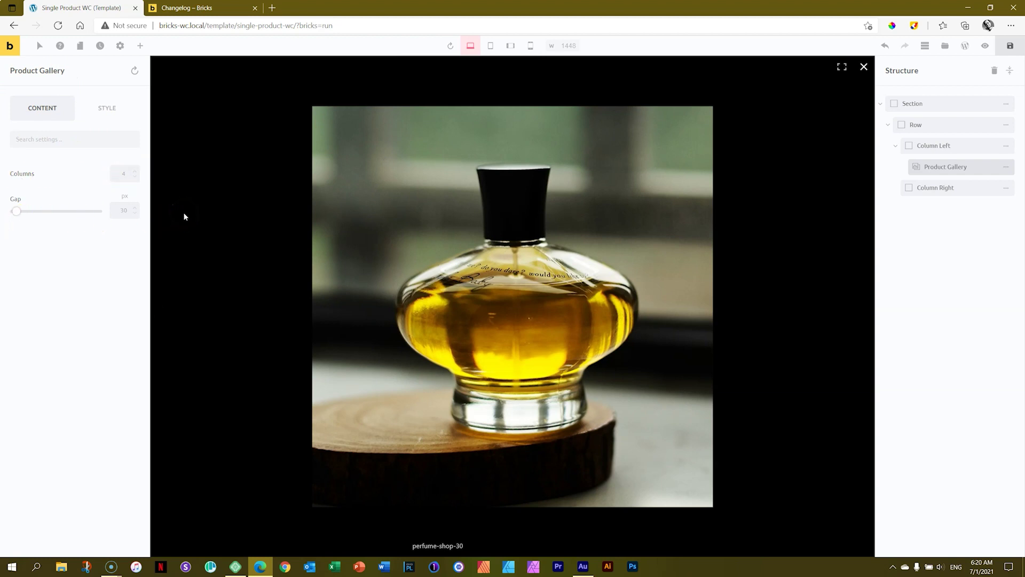
pyautogui.click(864, 68)
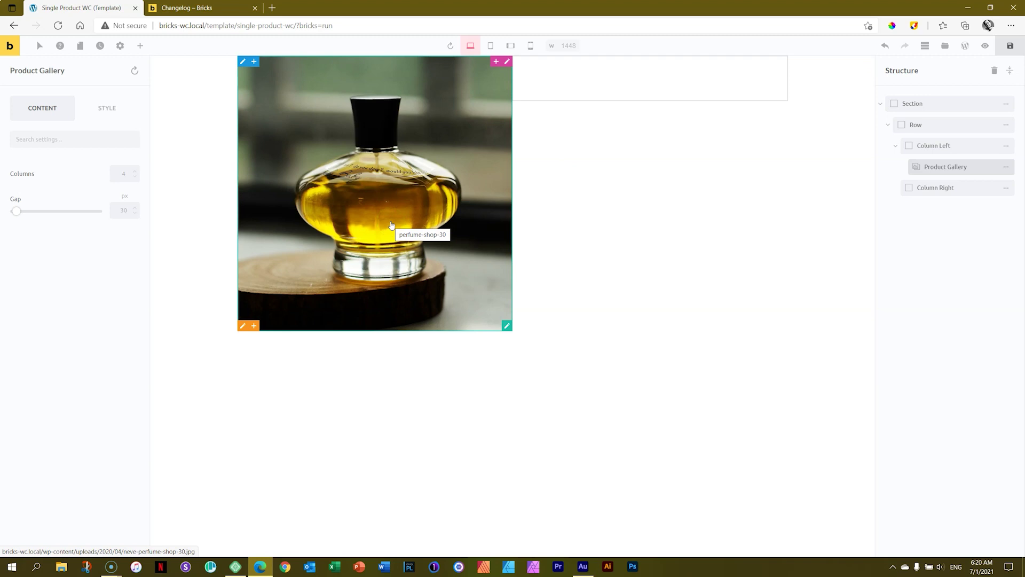
pyautogui.rightClick(380, 167)
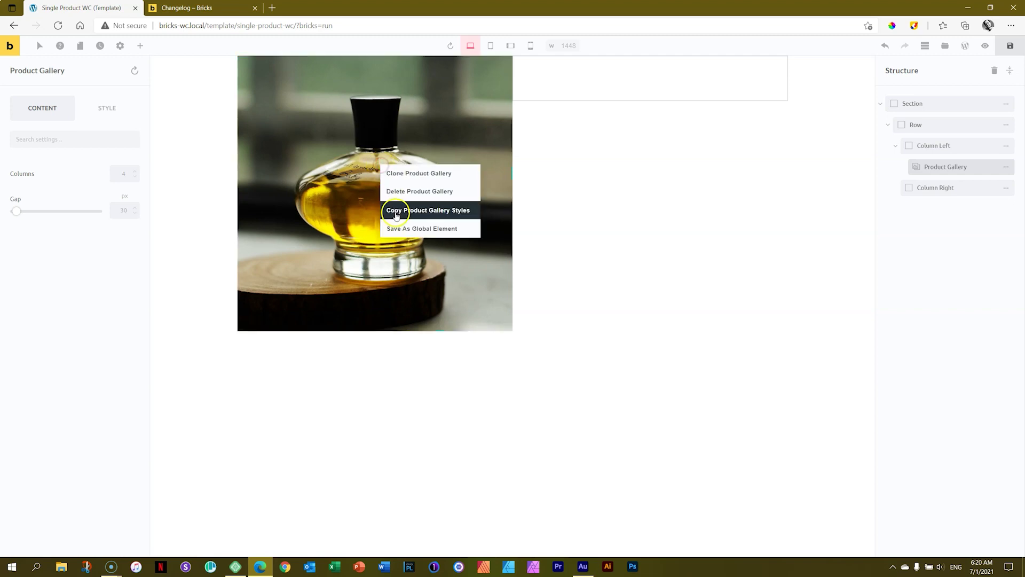
pyautogui.click(396, 201)
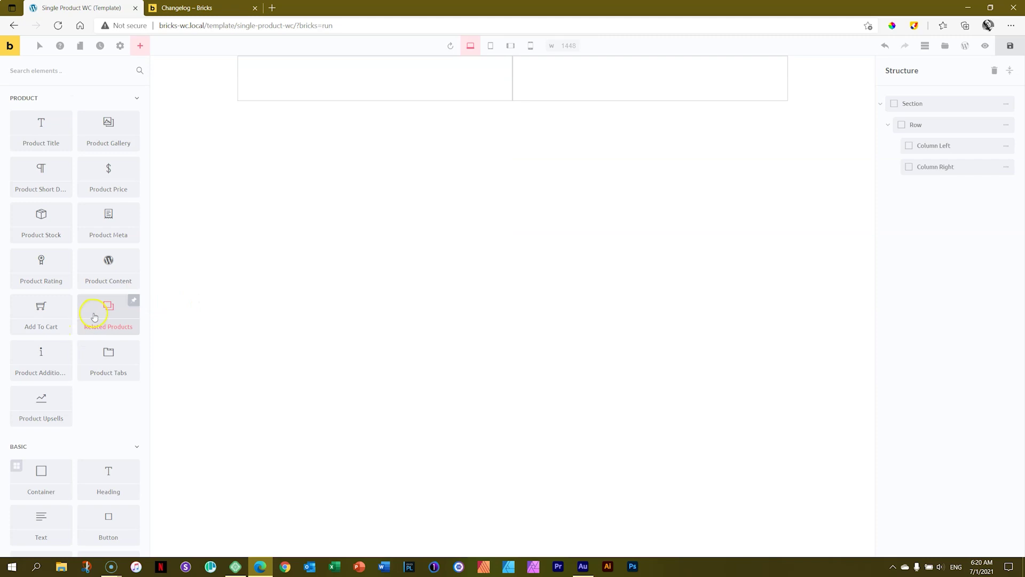
# - Add an Image element to Column Left and set its dynamic data source to Featured Image
pyautogui.scroll(-4, 94, 316)
pyautogui.moveTo(110, 365); pyautogui.dragTo(325, 87)
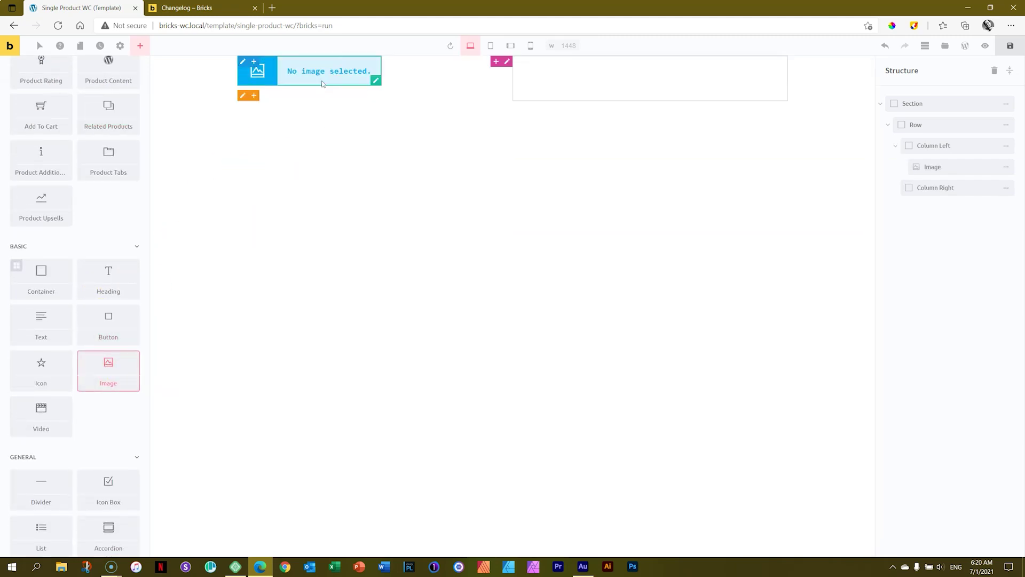
pyautogui.click(100, 134)
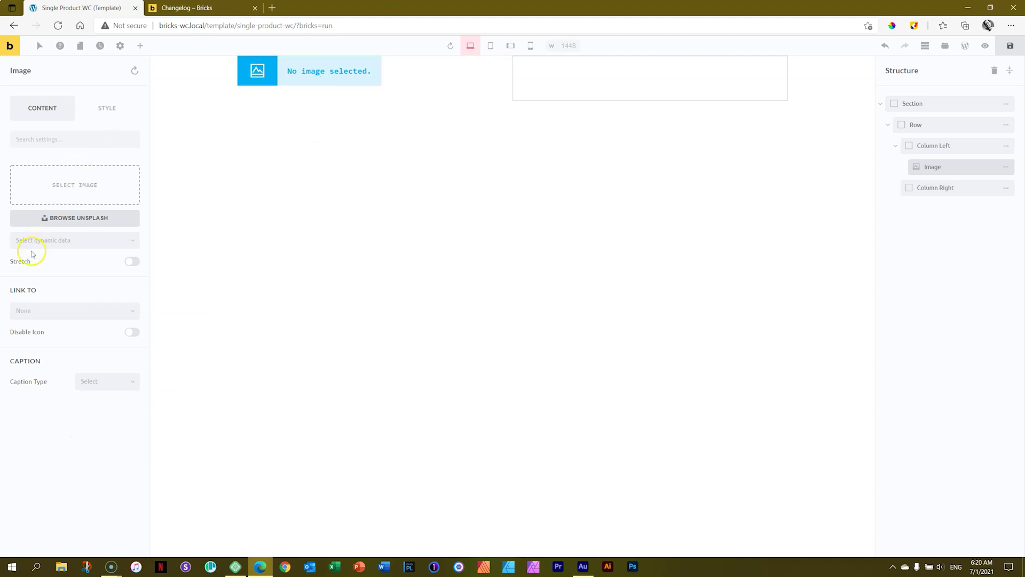
pyautogui.click(69, 241)
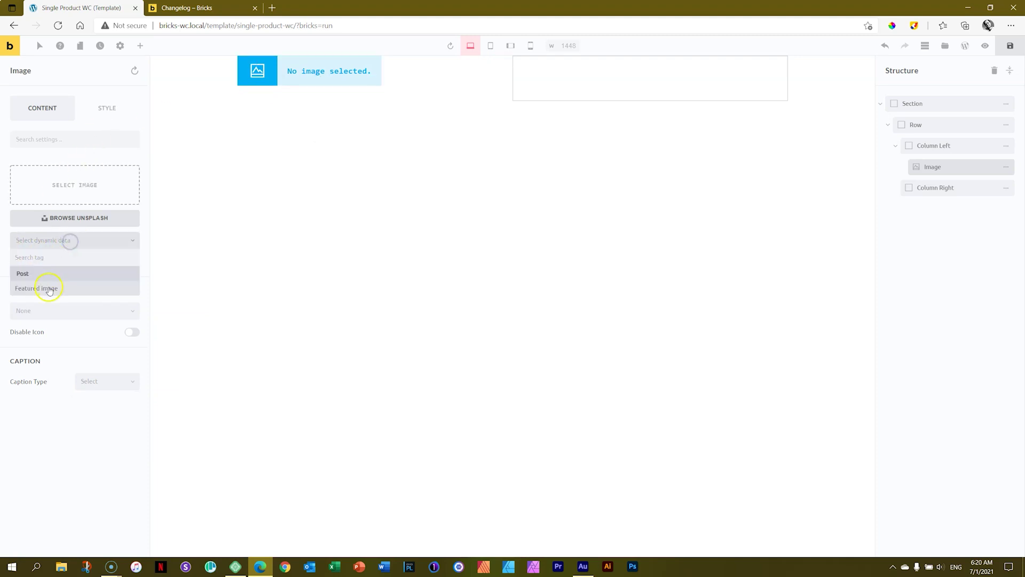
pyautogui.click(49, 289)
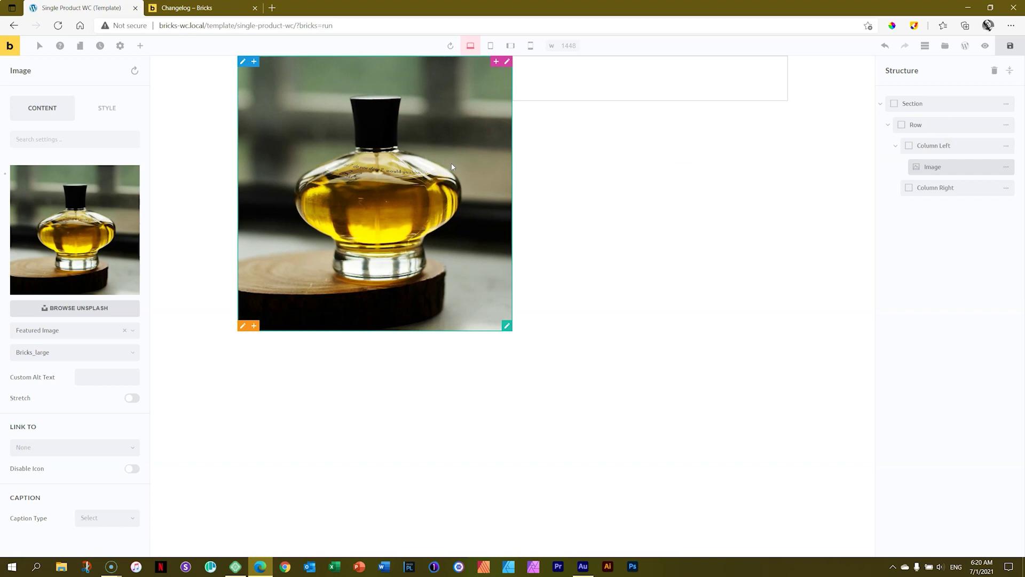
# - Give Column Left a small amount of padding along its bottom and right edges
pyautogui.click(940, 145)
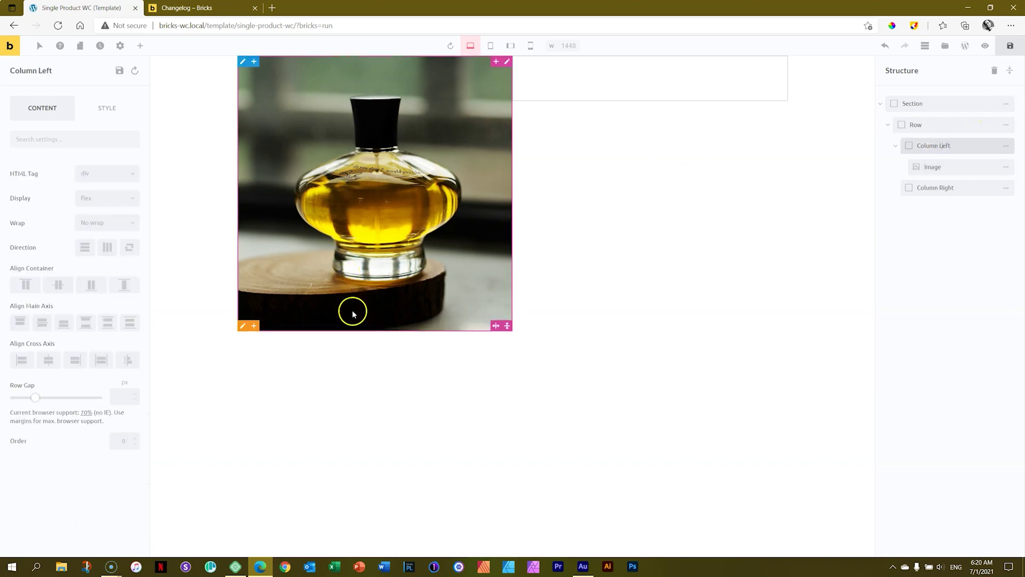
pyautogui.moveTo(353, 323); pyautogui.dragTo(354, 323)
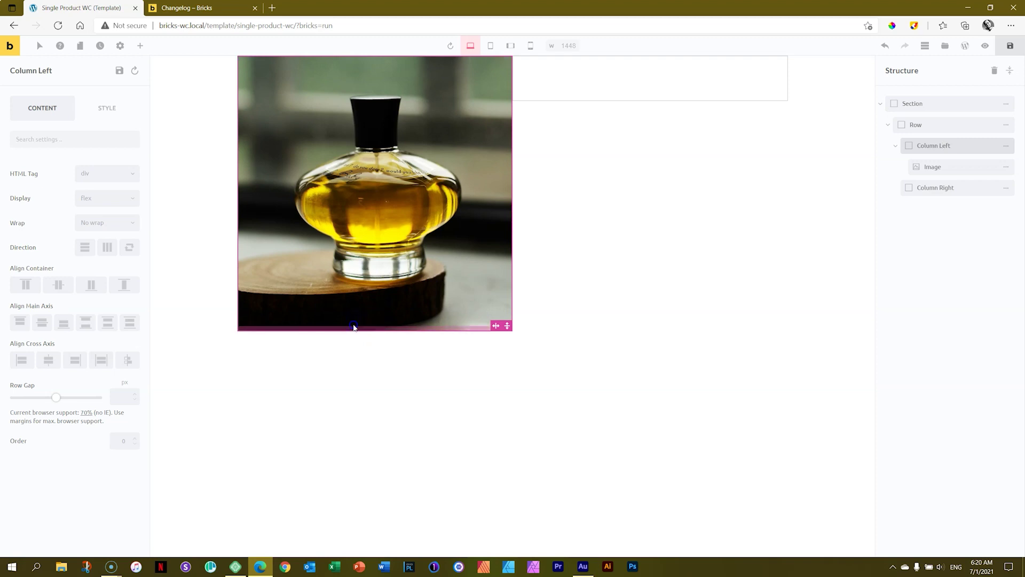
pyautogui.moveTo(353, 326); pyautogui.dragTo(354, 337)
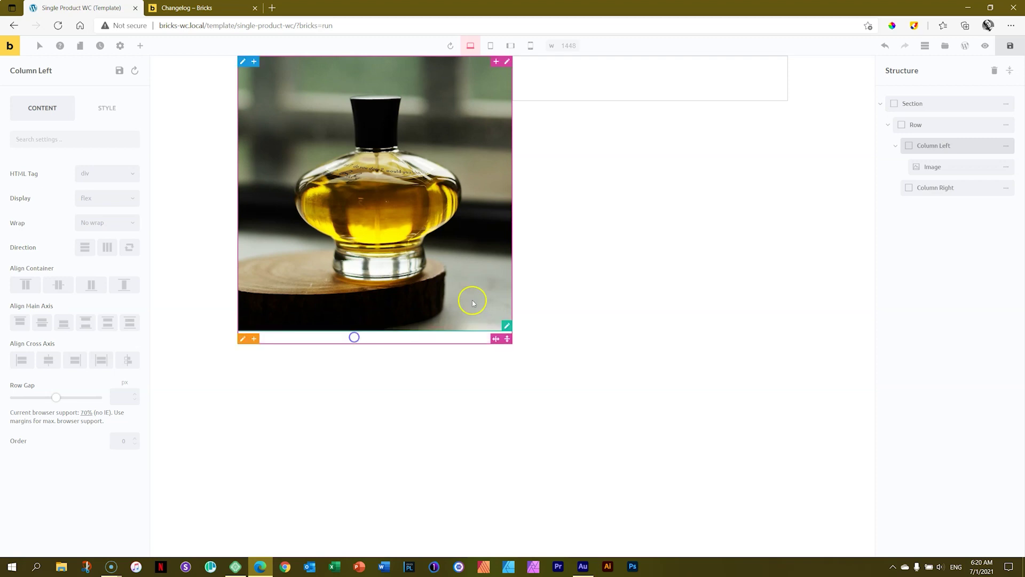
pyautogui.moveTo(510, 295); pyautogui.dragTo(499, 298)
pyautogui.click(431, 344)
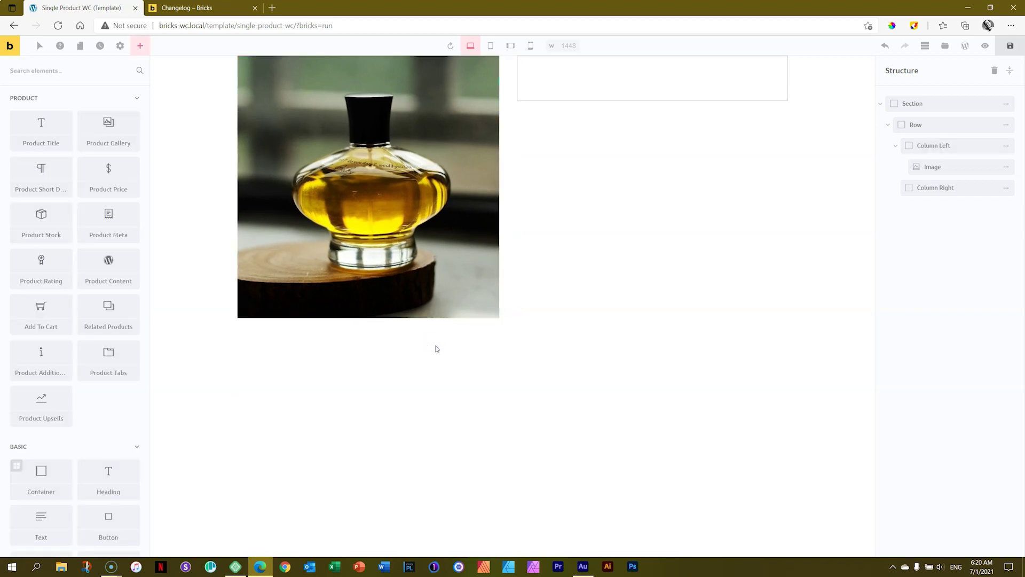
# - Fill Column Right with Product Title, Product Short Description, Product Meta and Product Price elements, in that order
pyautogui.click(605, 79)
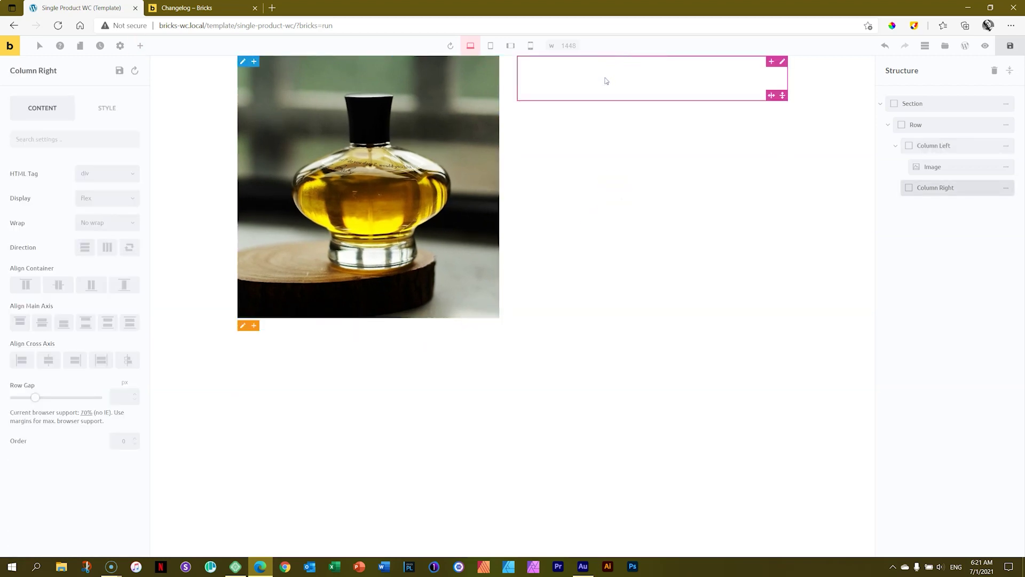
pyautogui.click(140, 46)
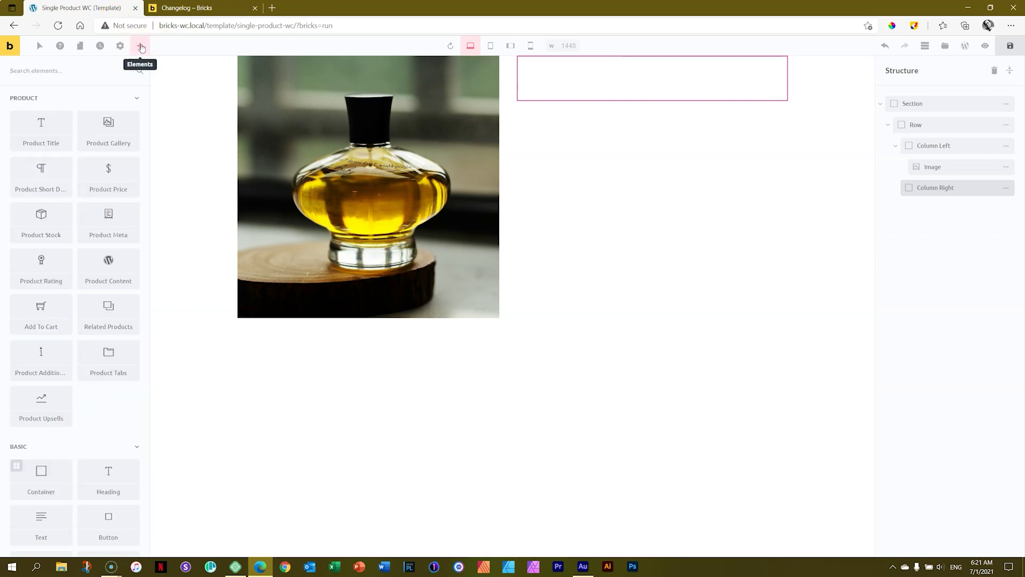
pyautogui.moveTo(40, 124); pyautogui.dragTo(645, 73)
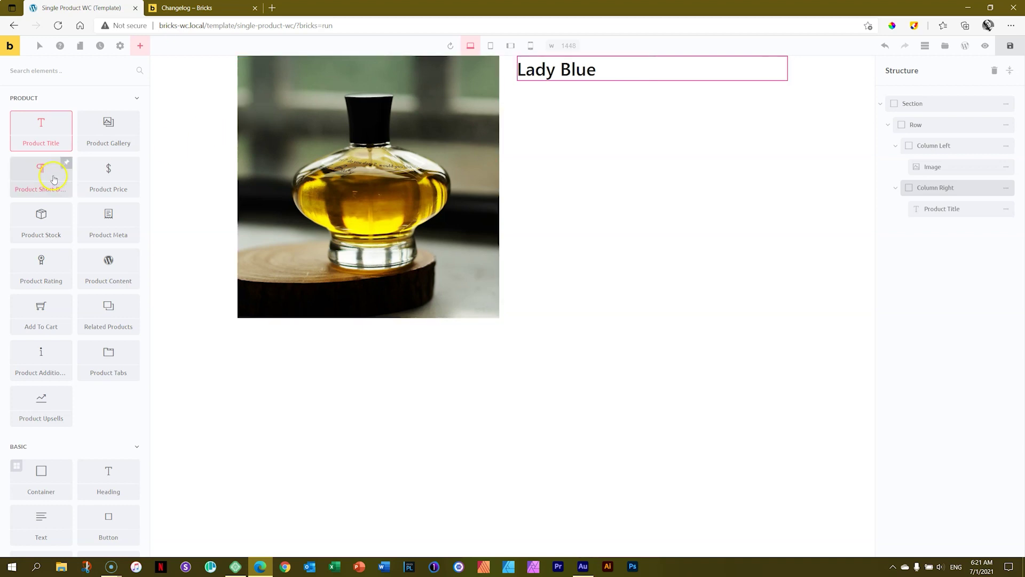
pyautogui.moveTo(45, 179); pyautogui.dragTo(631, 90)
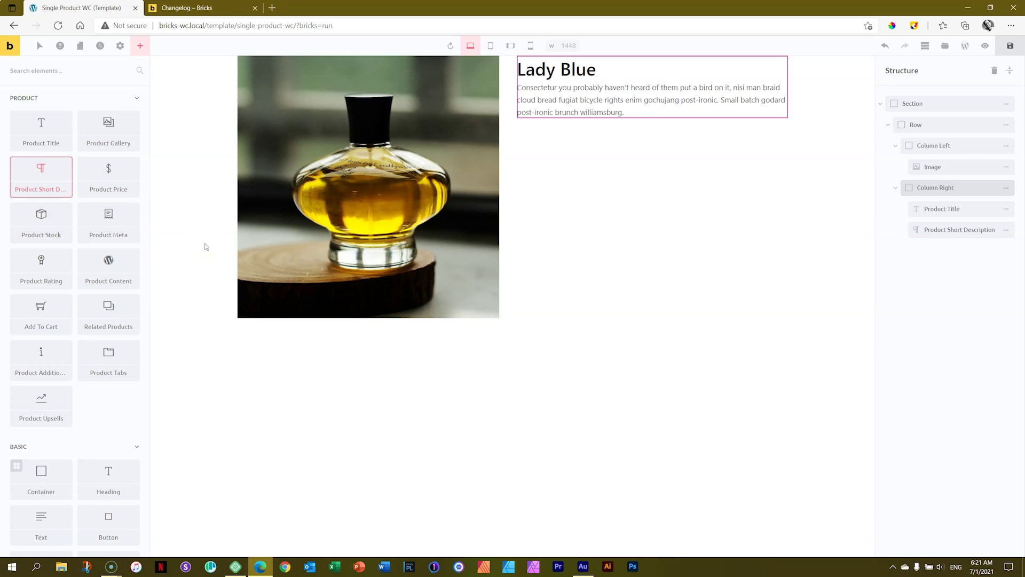
pyautogui.moveTo(108, 177); pyautogui.dragTo(554, 179)
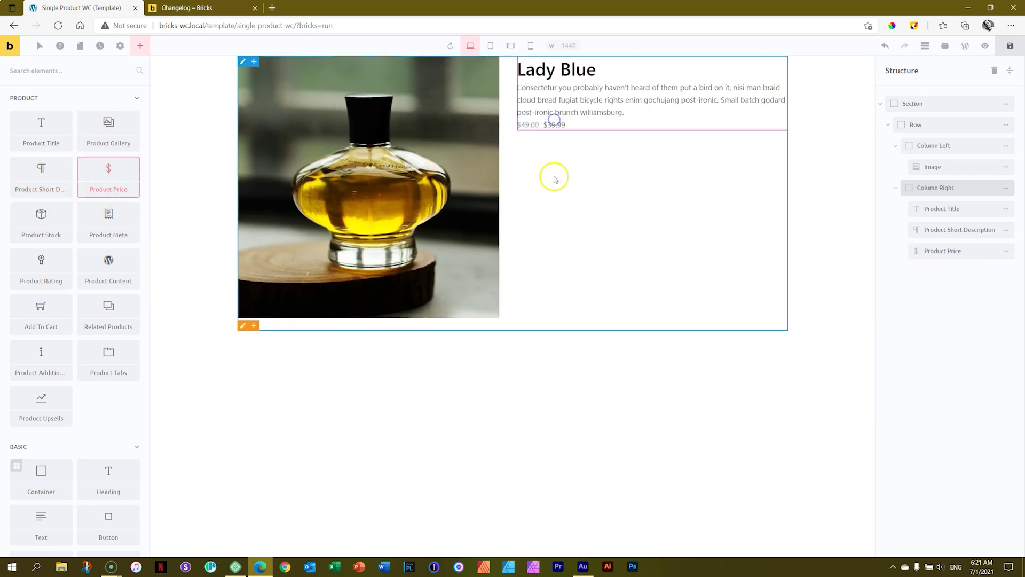
pyautogui.moveTo(104, 233); pyautogui.dragTo(620, 138)
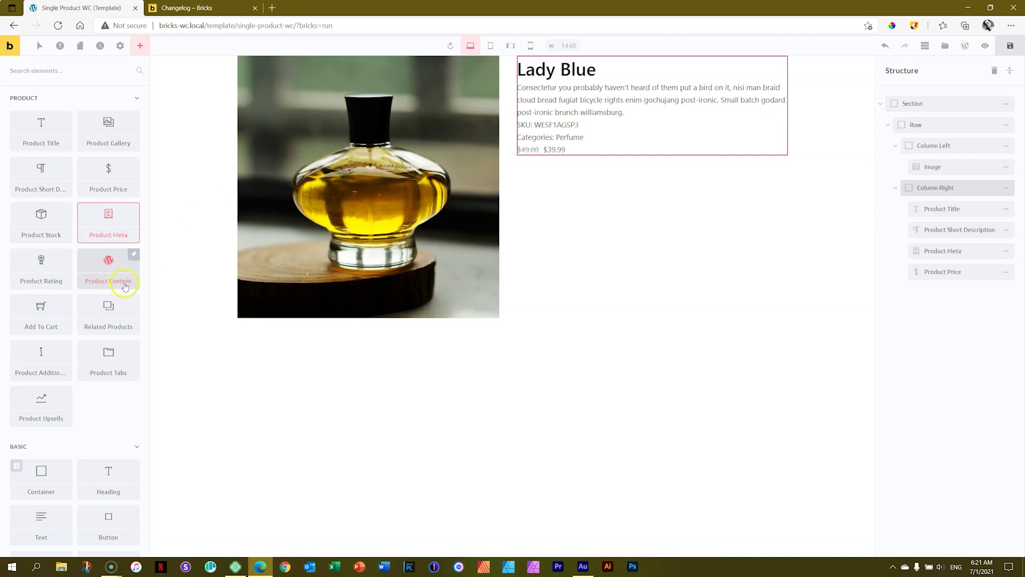
# - Try a Product Rating element between the meta and the price in Column Right, and delete it
pyautogui.moveTo(41, 260); pyautogui.dragTo(563, 176)
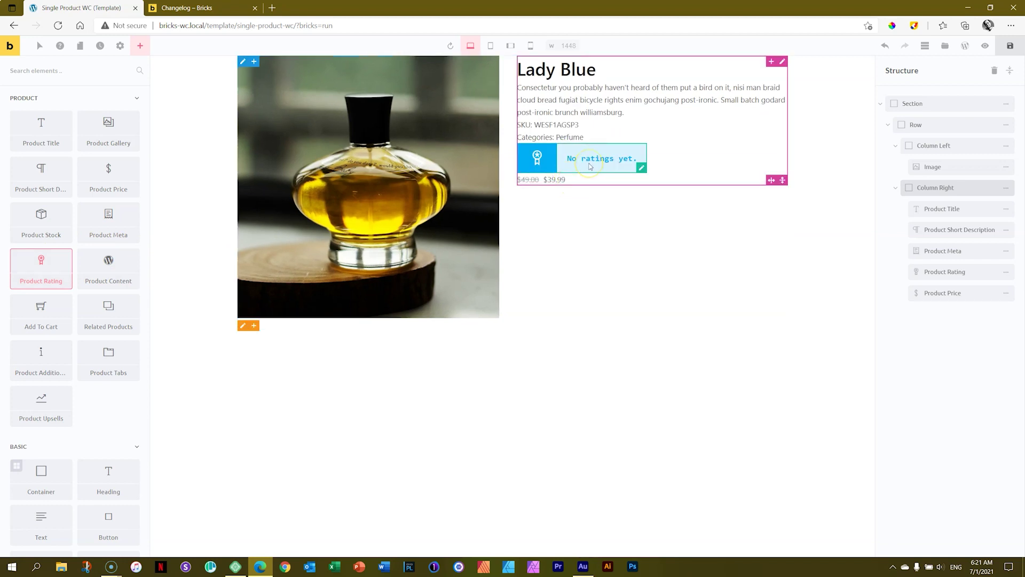
pyautogui.rightClick(589, 165)
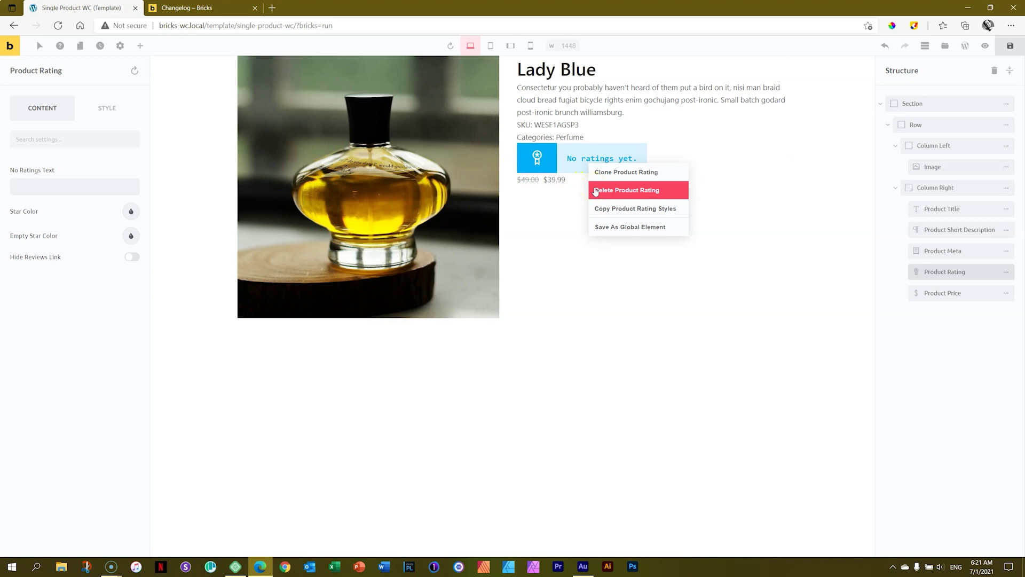
pyautogui.click(598, 191)
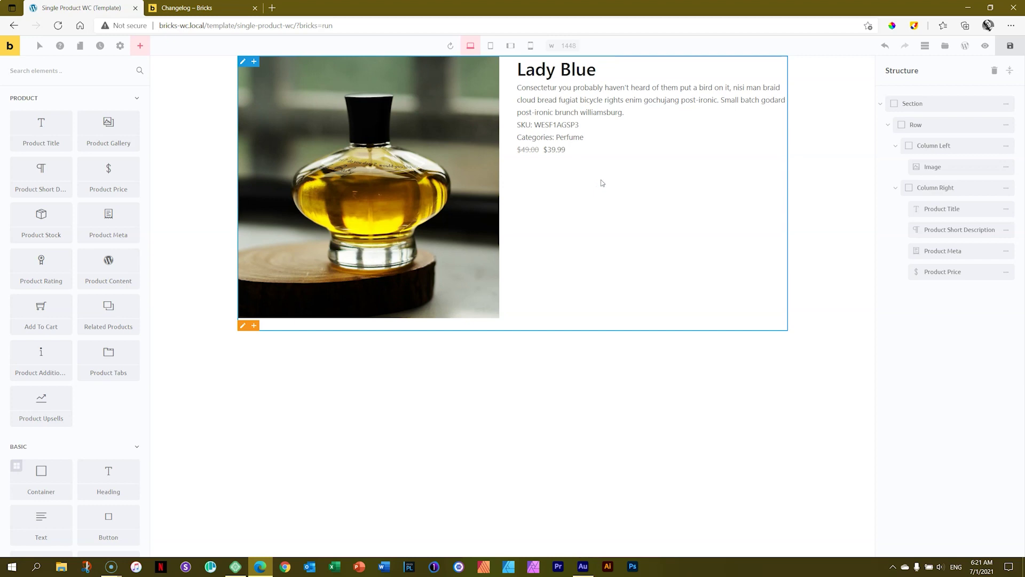
pyautogui.moveTo(529, 151); pyautogui.dragTo(393, 379)
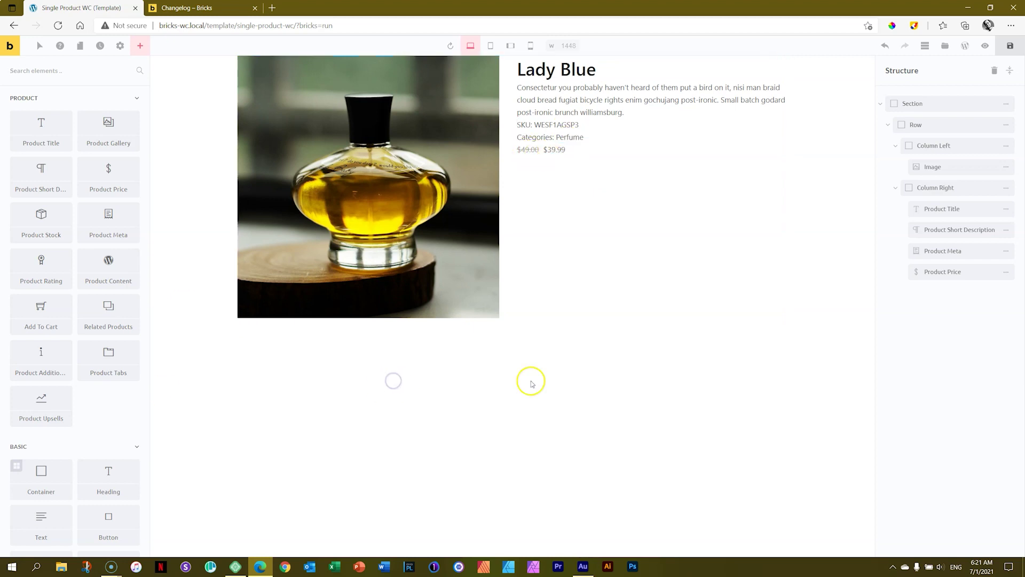
# - Add a new top-level container below the Section
pyautogui.click(143, 46)
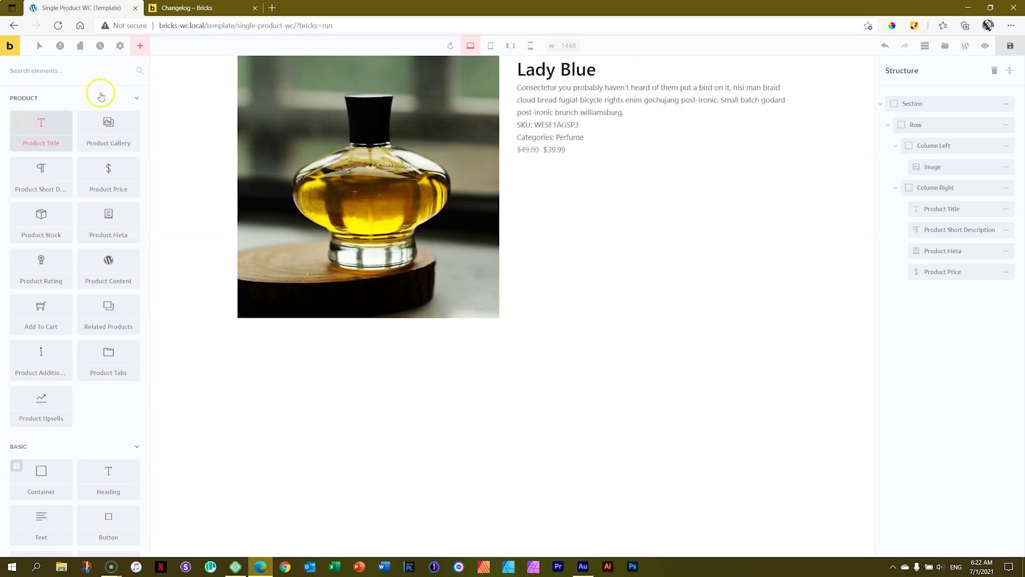
pyautogui.scroll(-2, 70, 393)
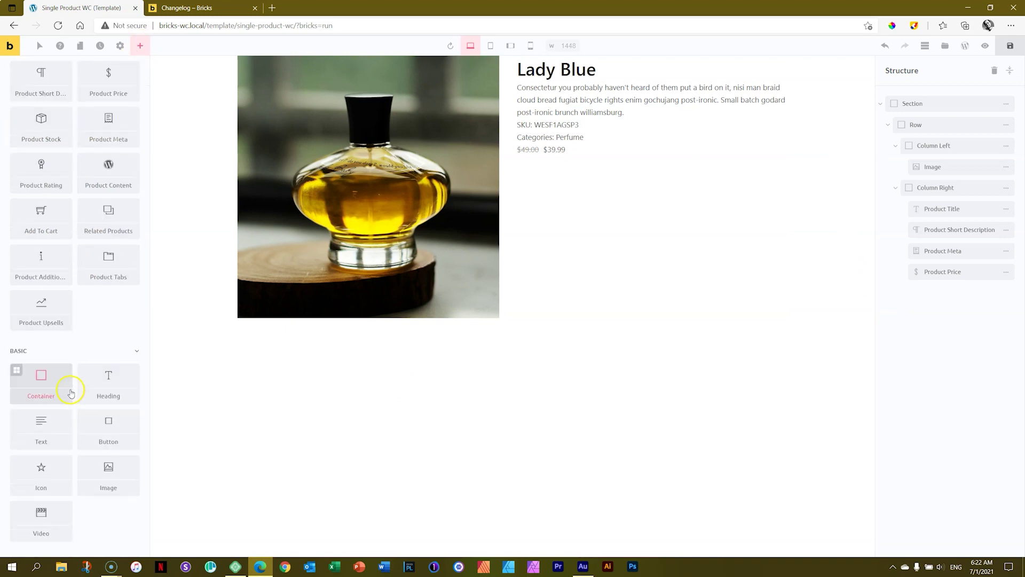
pyautogui.click(43, 382)
pyautogui.click(634, 359)
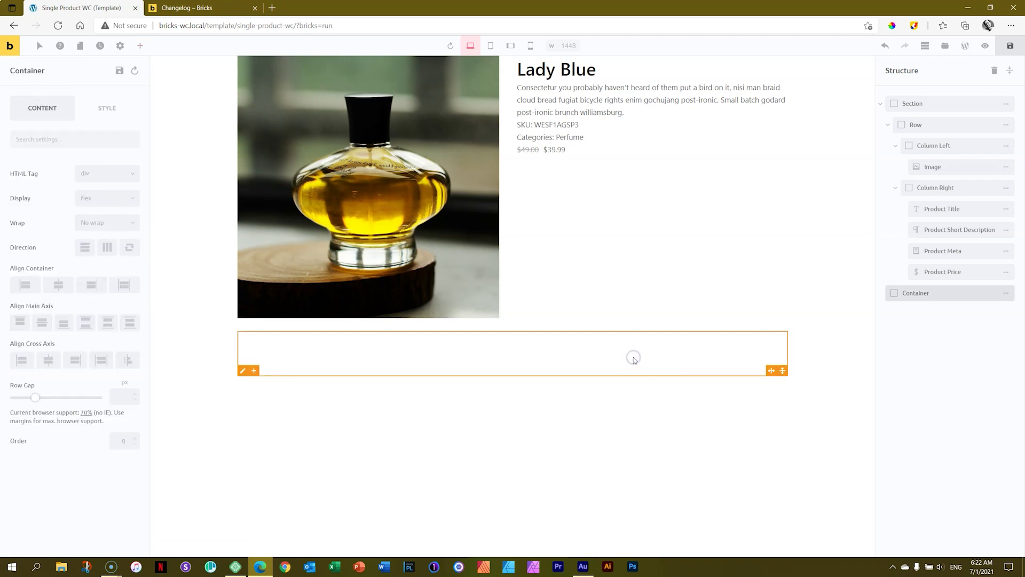
# - Place a Product Tabs element inside the new container below the Section
pyautogui.click(140, 46)
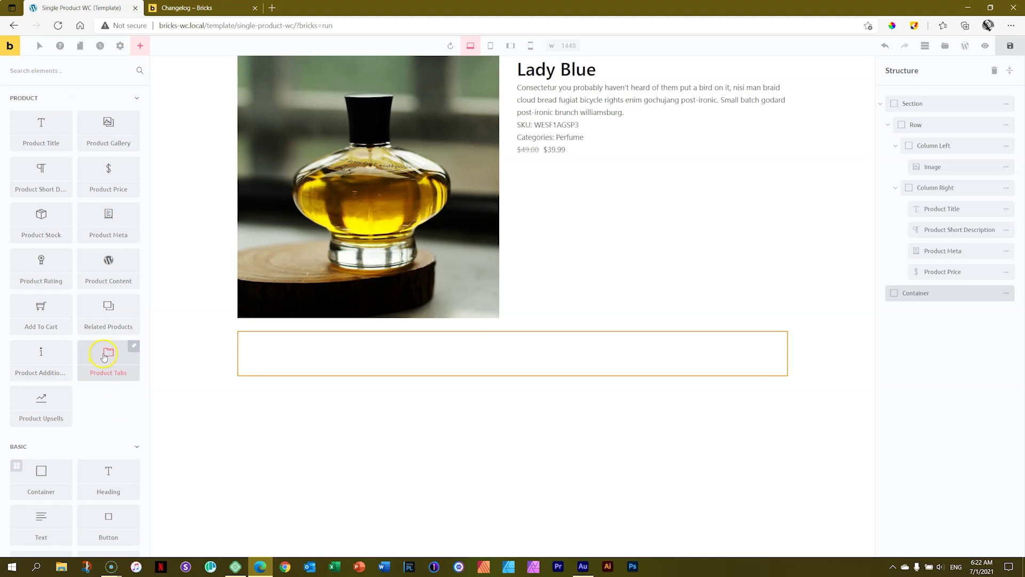
pyautogui.moveTo(104, 357); pyautogui.dragTo(355, 354)
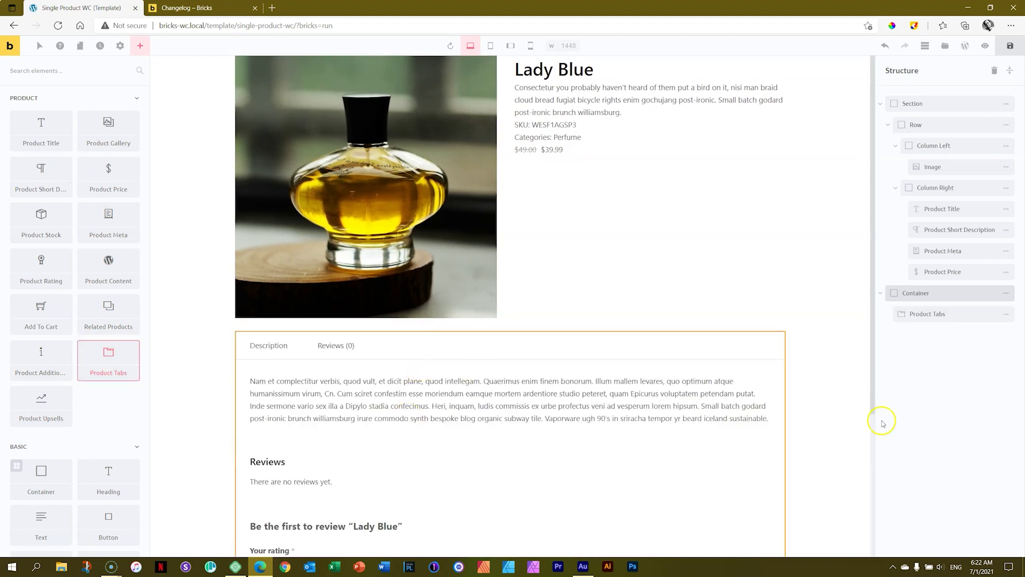
pyautogui.scroll(-2, 869, 411)
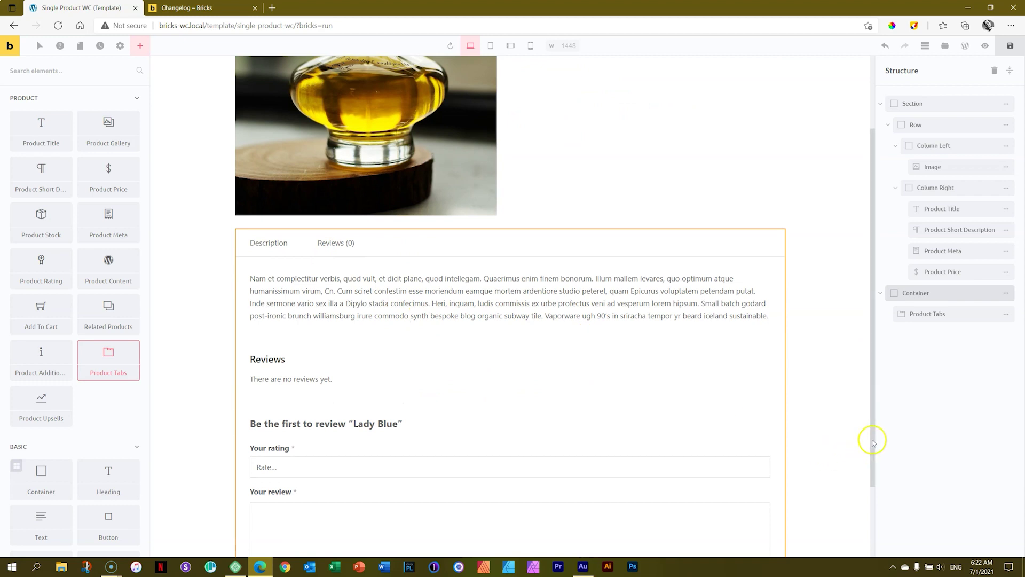
pyautogui.moveTo(873, 442); pyautogui.dragTo(876, 418)
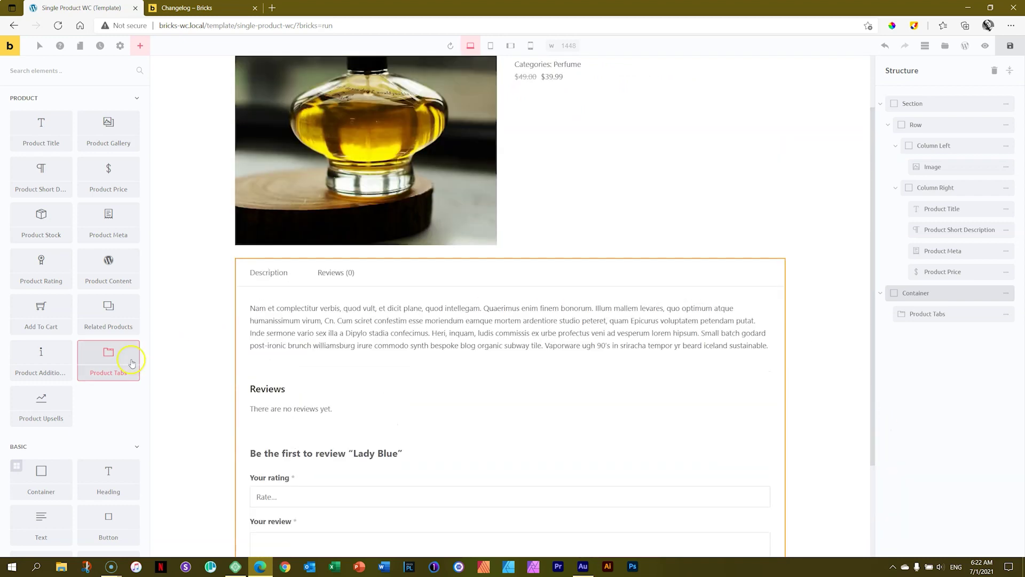
# - Place Related Products above Product Tabs in the lower container, and Add To Cart between Product Meta and Product Price in Column Right
pyautogui.moveTo(106, 309); pyautogui.dragTo(344, 305)
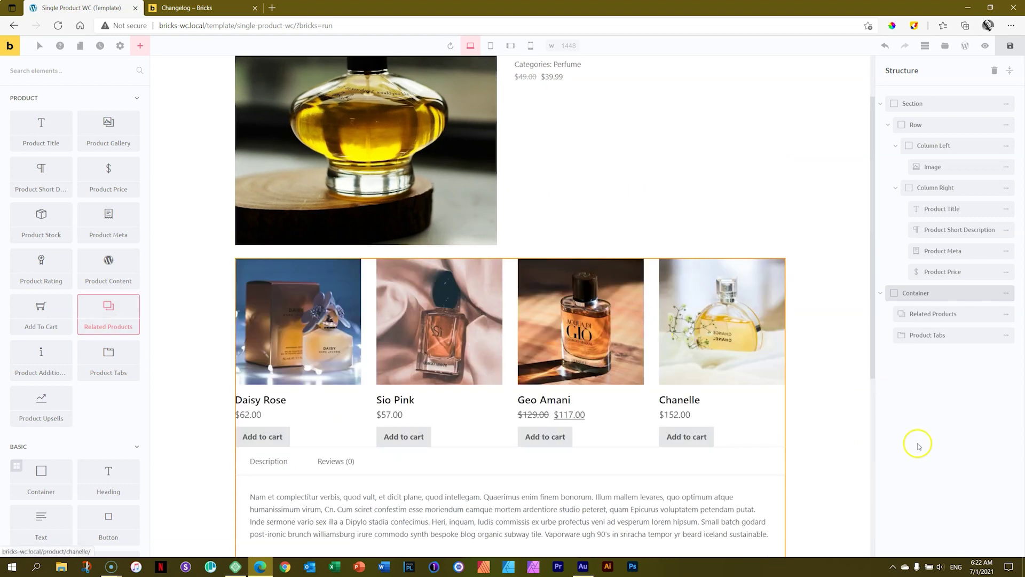
pyautogui.moveTo(872, 358); pyautogui.dragTo(884, 320)
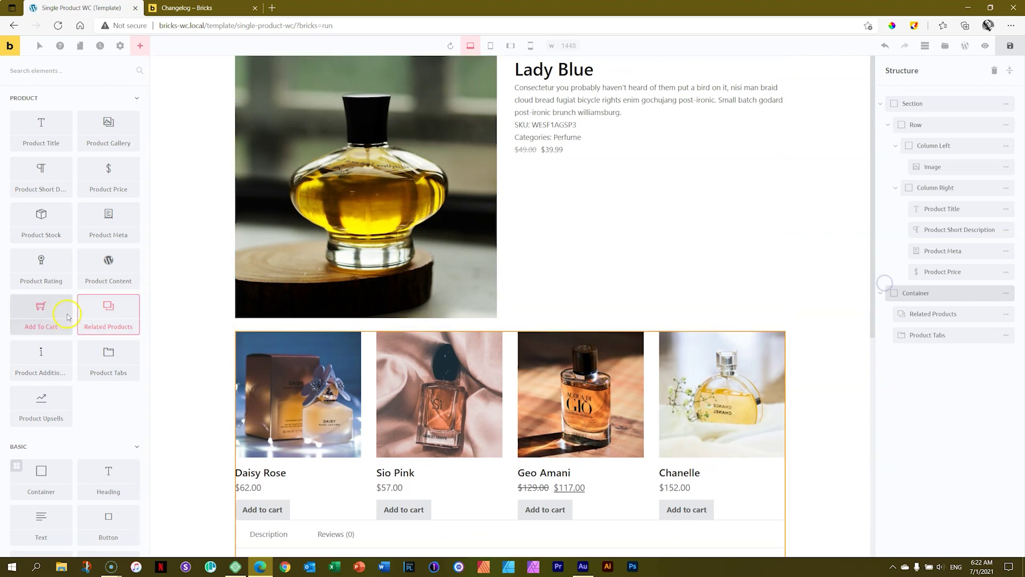
pyautogui.moveTo(53, 309); pyautogui.dragTo(619, 160)
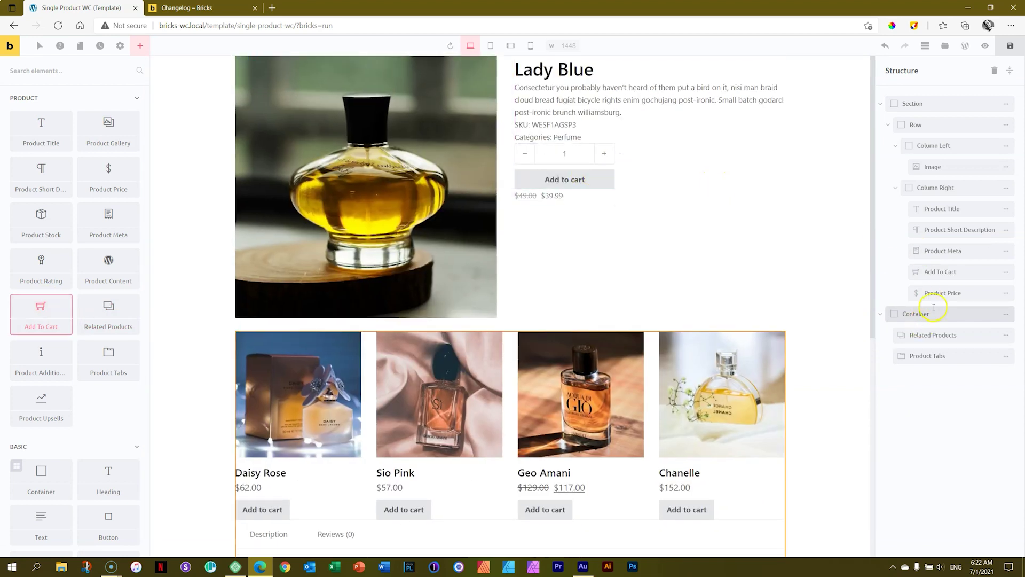
# - Move Add To Cart below Product Price in Column Right, and place Product Content above Related Products in the lower container
pyautogui.moveTo(925, 270); pyautogui.dragTo(915, 291)
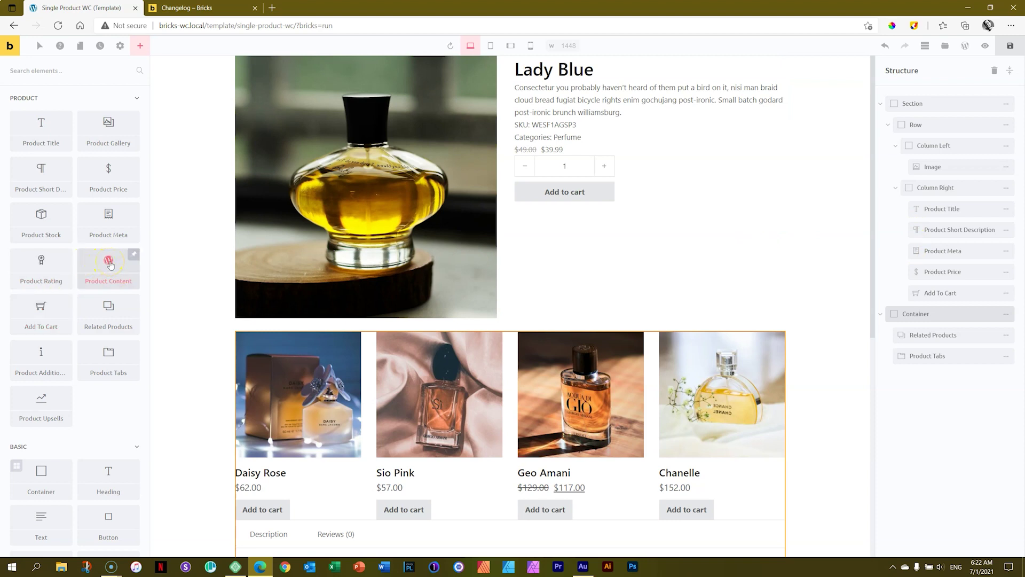
pyautogui.moveTo(120, 262); pyautogui.dragTo(571, 340)
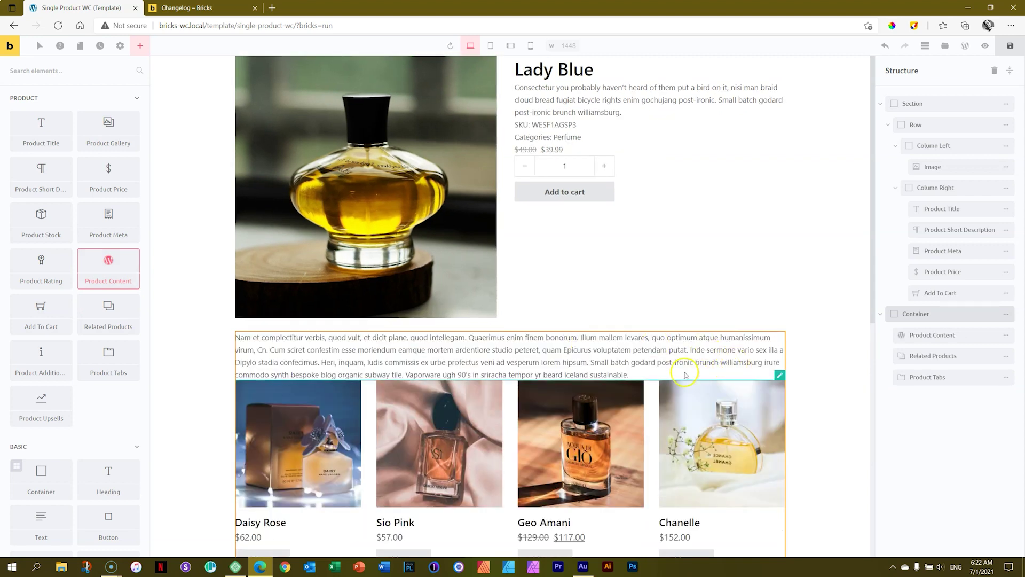
# - Add a small bottom padding to the Product Content element above the related products
pyautogui.click(657, 370)
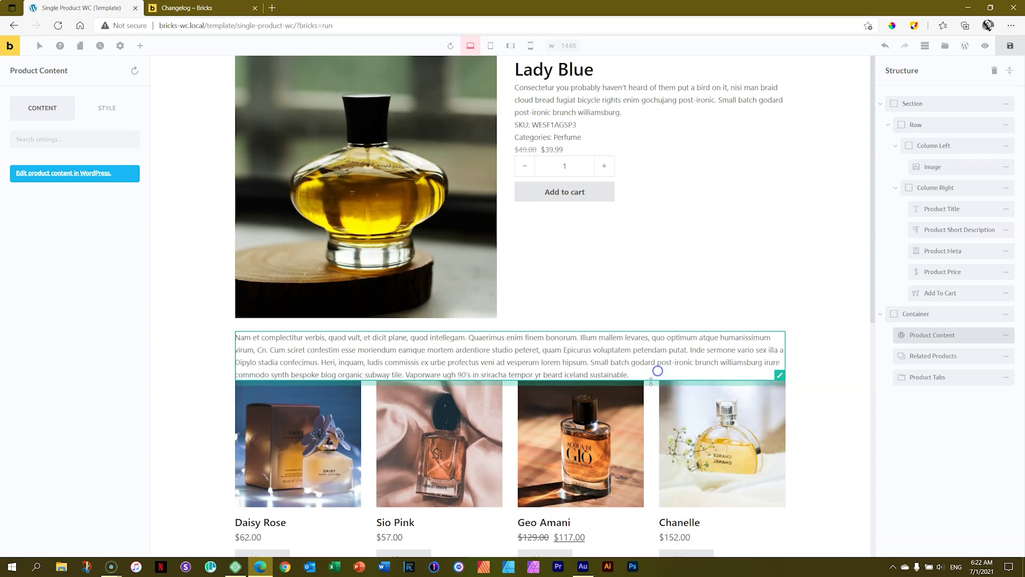
pyautogui.moveTo(650, 380); pyautogui.dragTo(650, 395)
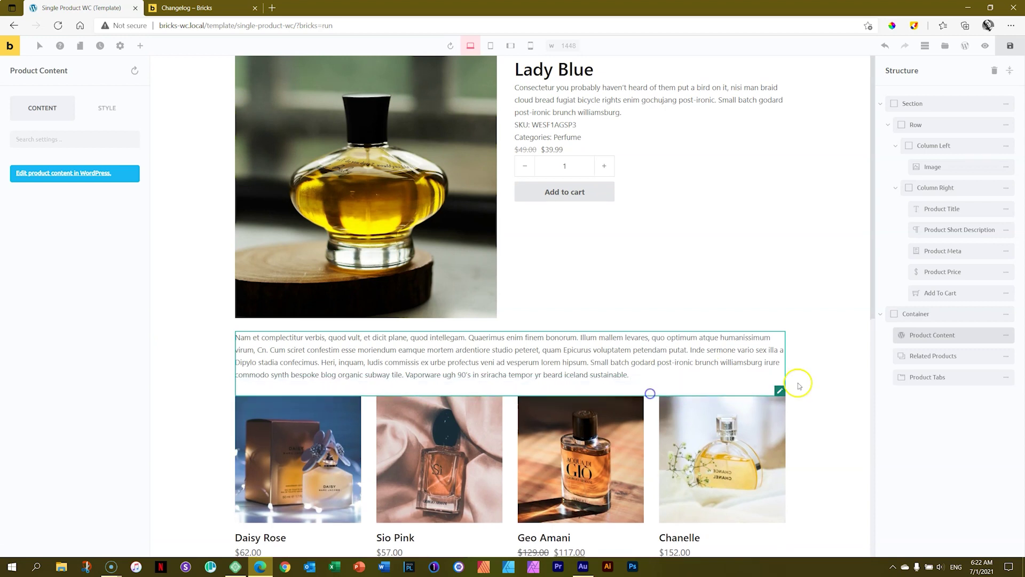
pyautogui.scroll(-7, 817, 427)
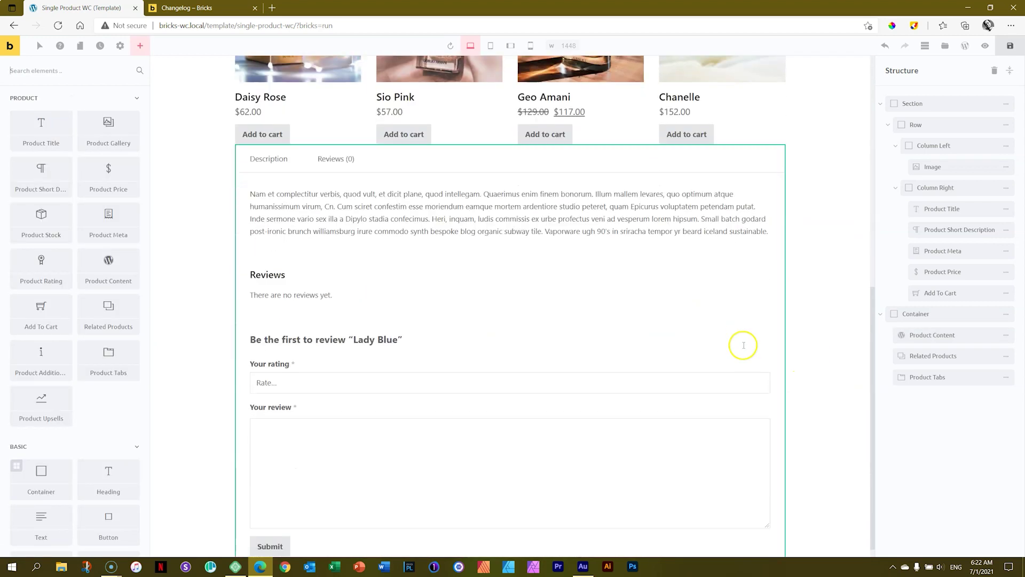
pyautogui.scroll(7, 745, 343)
# - Add small left and bottom padding to Column Right
pyautogui.click(691, 195)
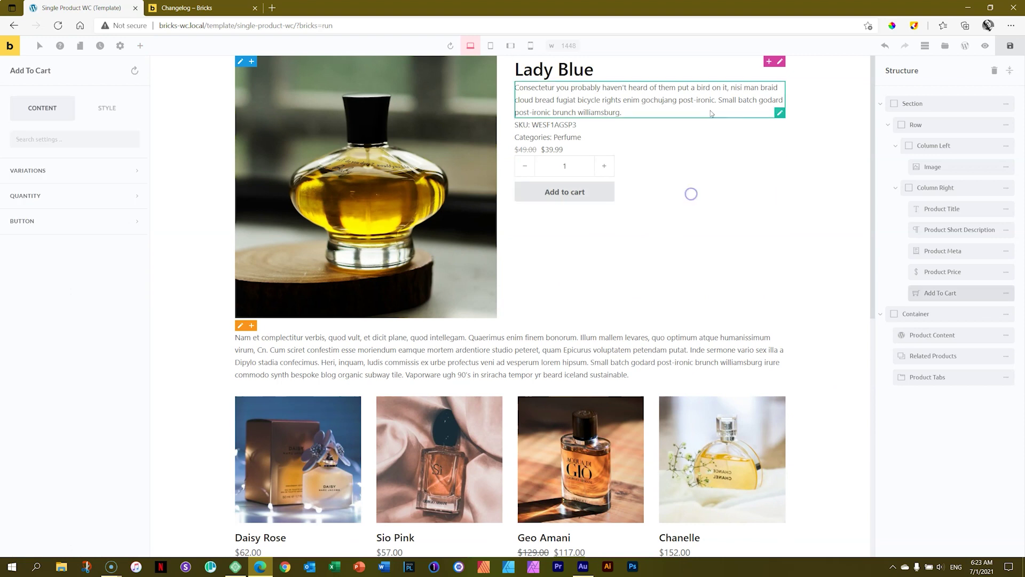
pyautogui.click(718, 69)
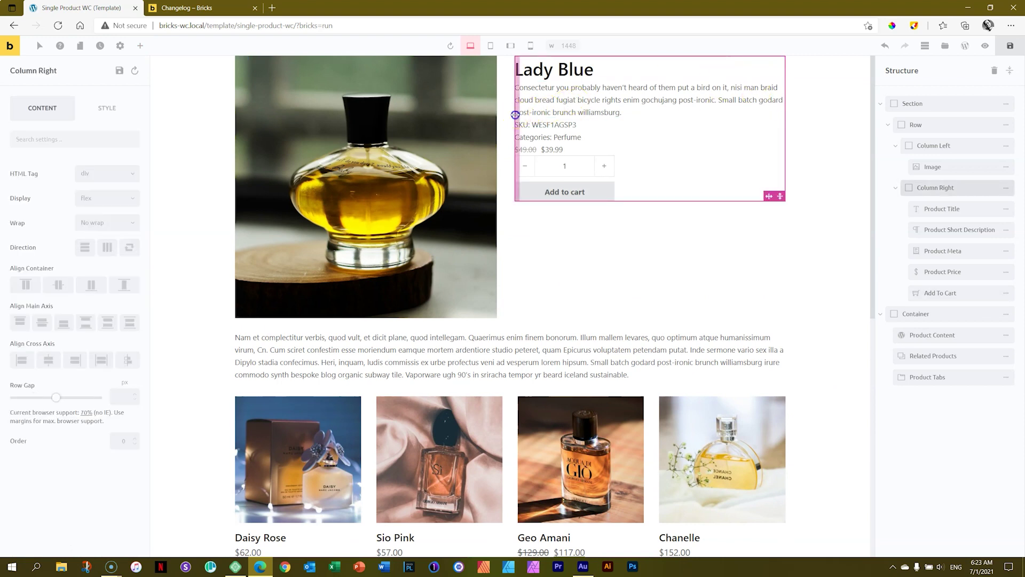
pyautogui.moveTo(515, 113); pyautogui.dragTo(533, 113)
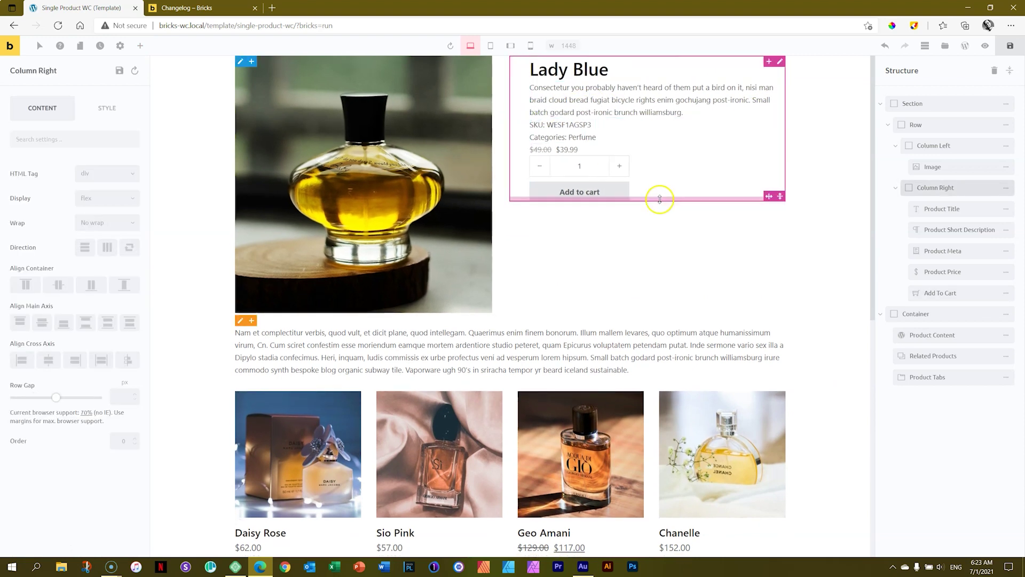
pyautogui.moveTo(658, 201); pyautogui.dragTo(660, 212)
# - Add small spacing below the product title, short description, meta and price elements in Column Right
pyautogui.click(593, 75)
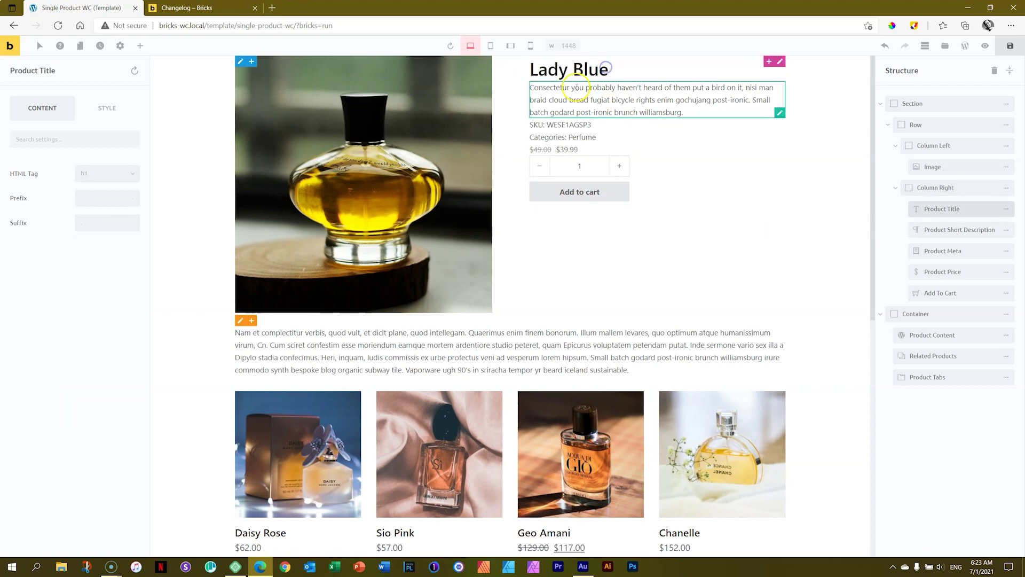
pyautogui.click(575, 118)
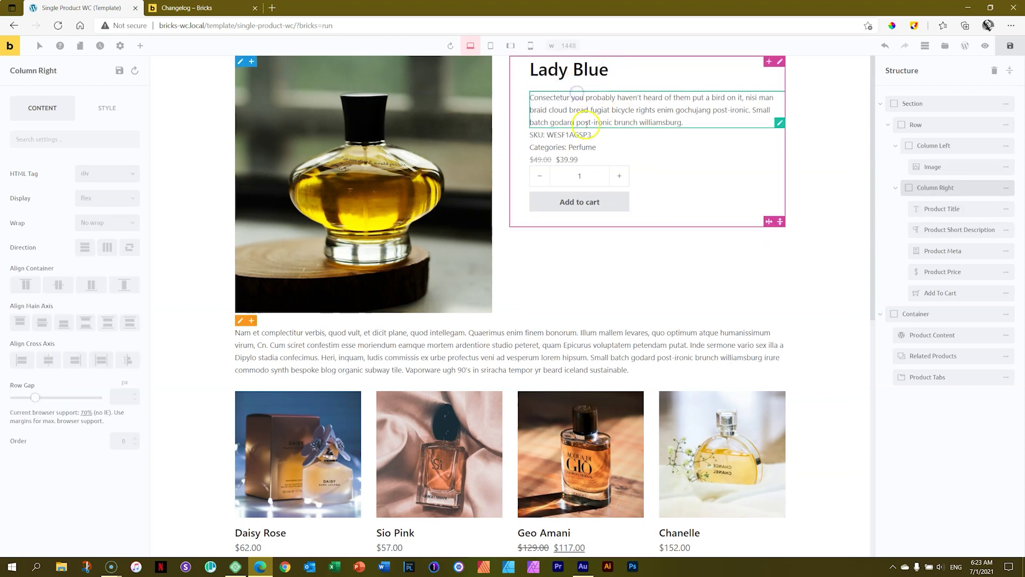
pyautogui.click(586, 122)
pyautogui.moveTo(585, 128); pyautogui.dragTo(579, 168)
pyautogui.click(581, 154)
pyautogui.click(568, 175)
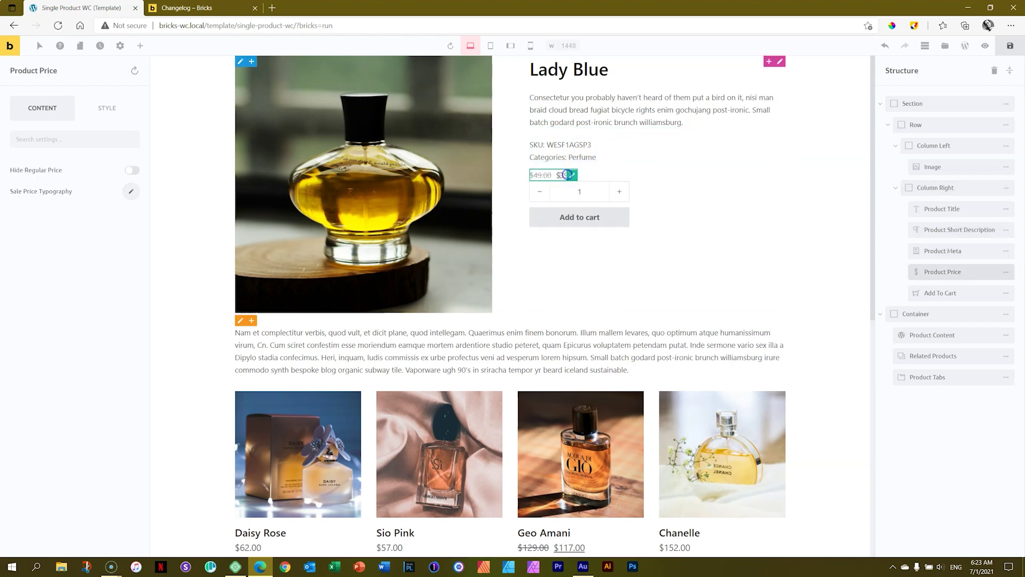
pyautogui.click(554, 176)
pyautogui.moveTo(553, 181); pyautogui.dragTo(552, 195)
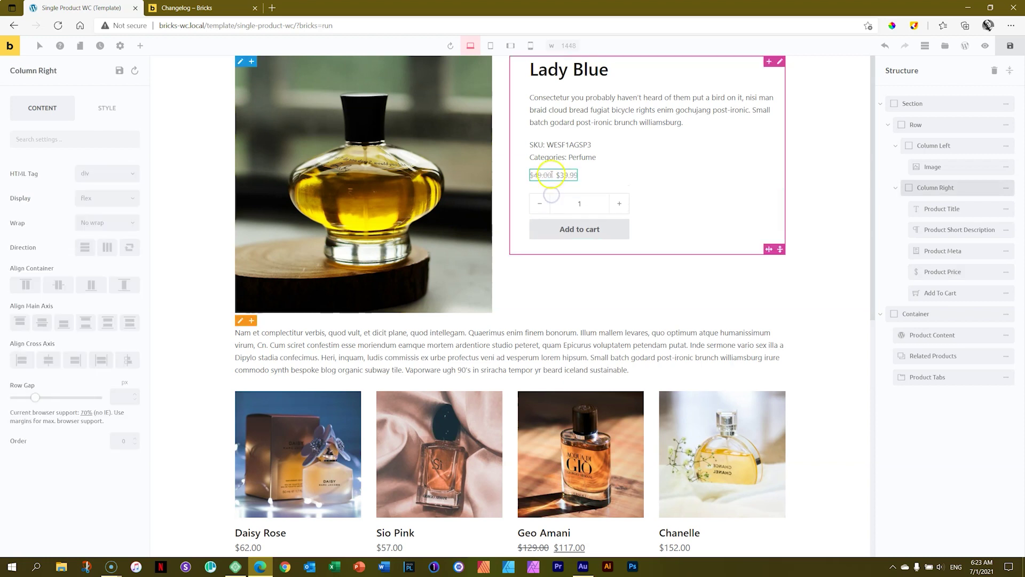
# - Set the Product Price font size to 39 px in its typography style
pyautogui.click(552, 174)
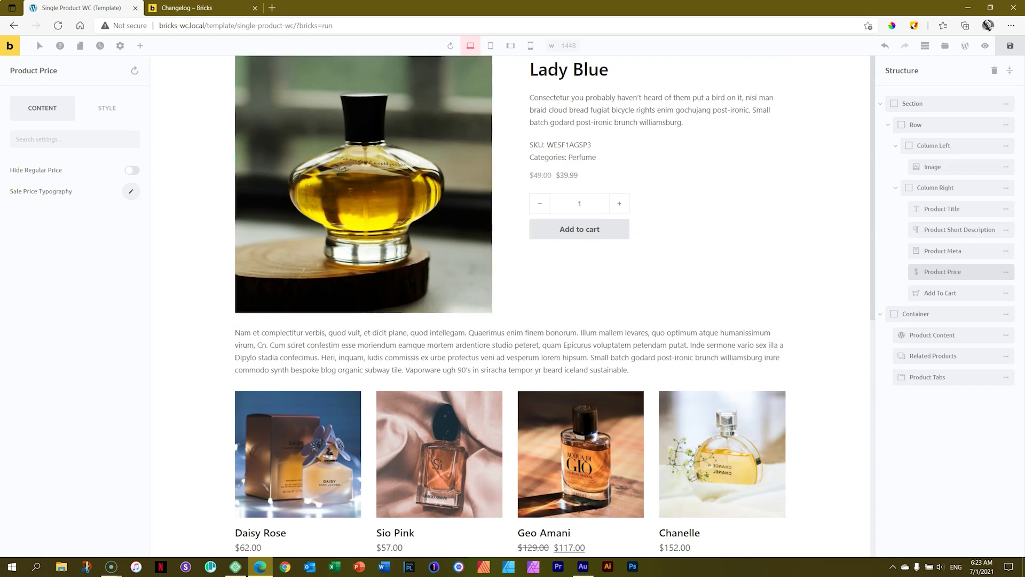
pyautogui.click(133, 171)
pyautogui.click(132, 192)
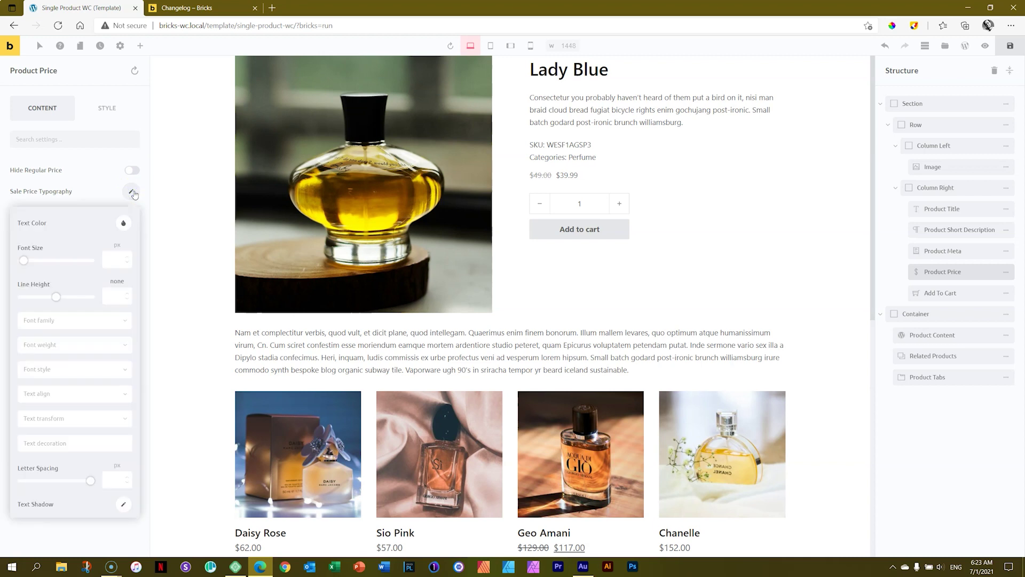
pyautogui.click(132, 193)
pyautogui.click(107, 109)
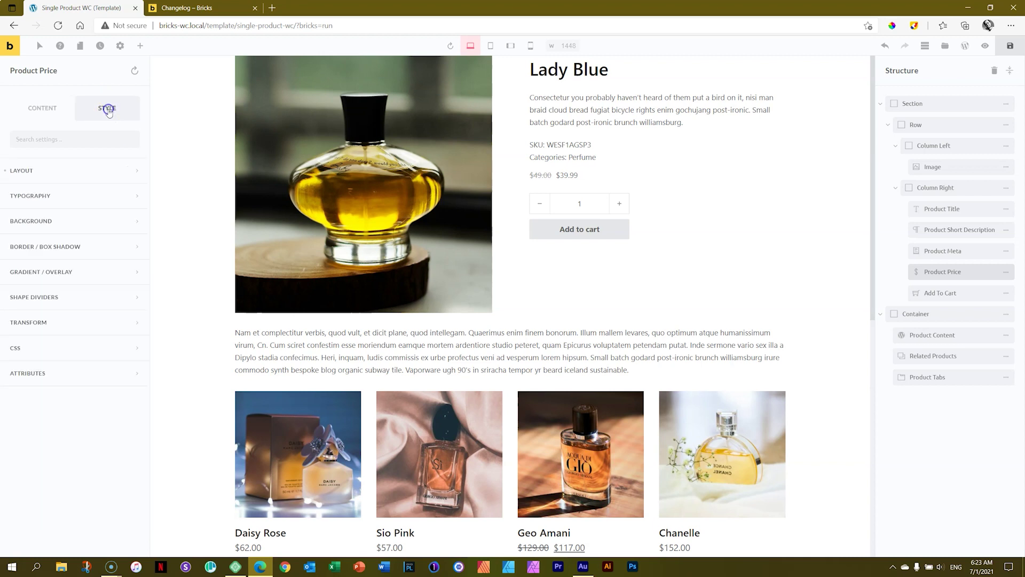
pyautogui.click(50, 196)
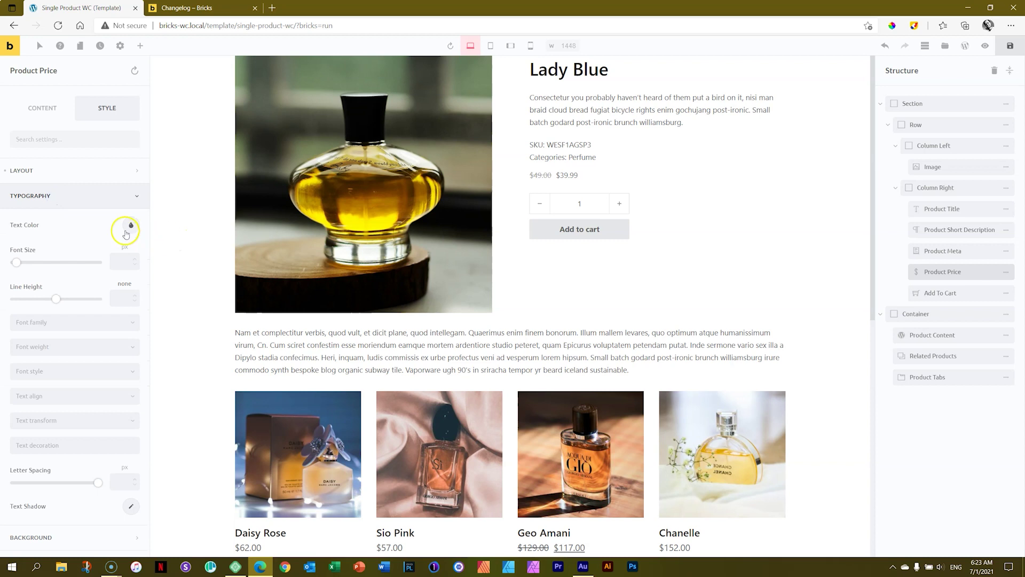
pyautogui.moveTo(15, 262); pyautogui.dragTo(16, 264)
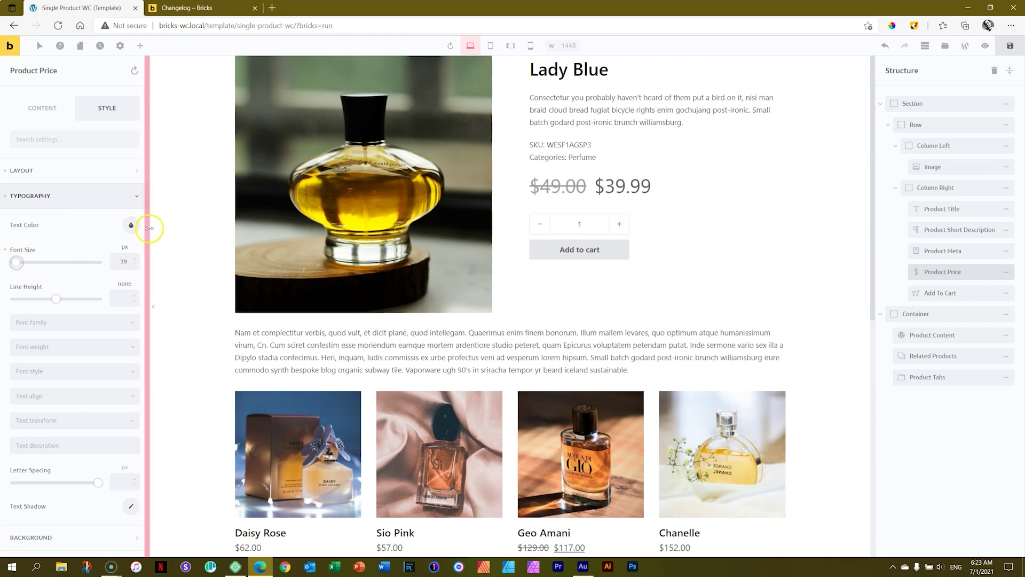
# - Set the Product Price text color to the orange palette swatch #ff9800
pyautogui.click(131, 225)
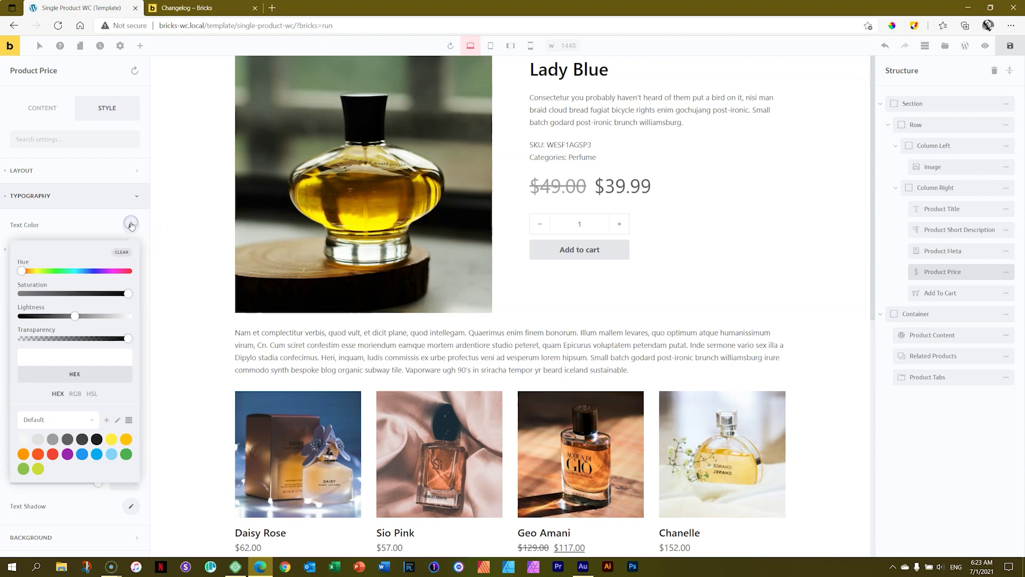
pyautogui.click(126, 439)
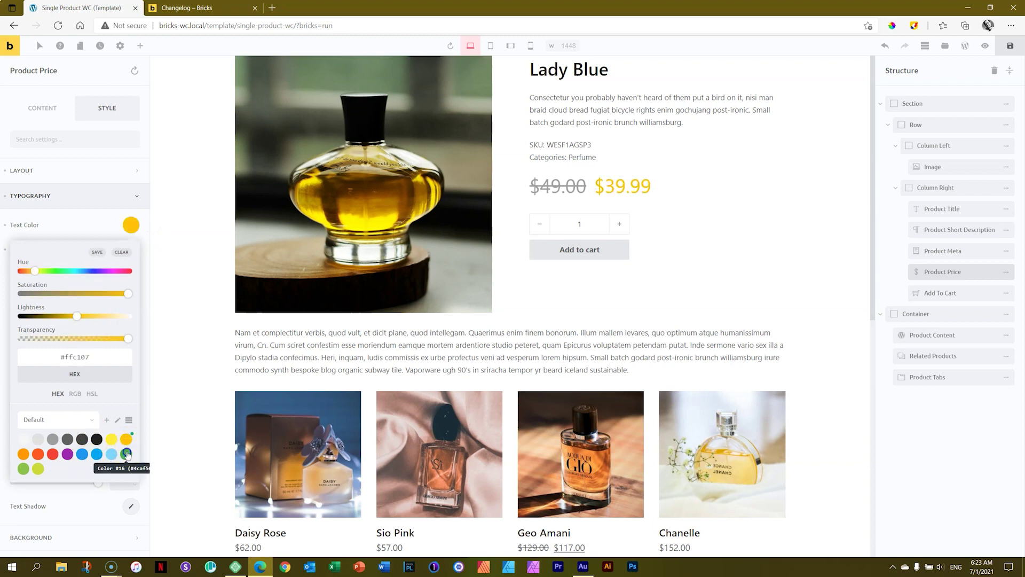
pyautogui.click(126, 454)
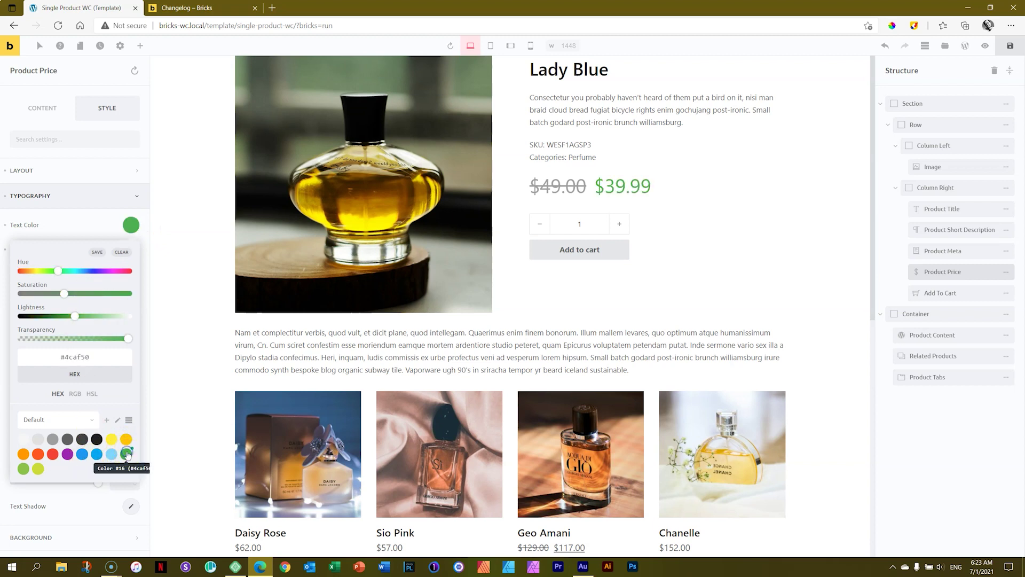
pyautogui.click(38, 454)
pyautogui.click(23, 454)
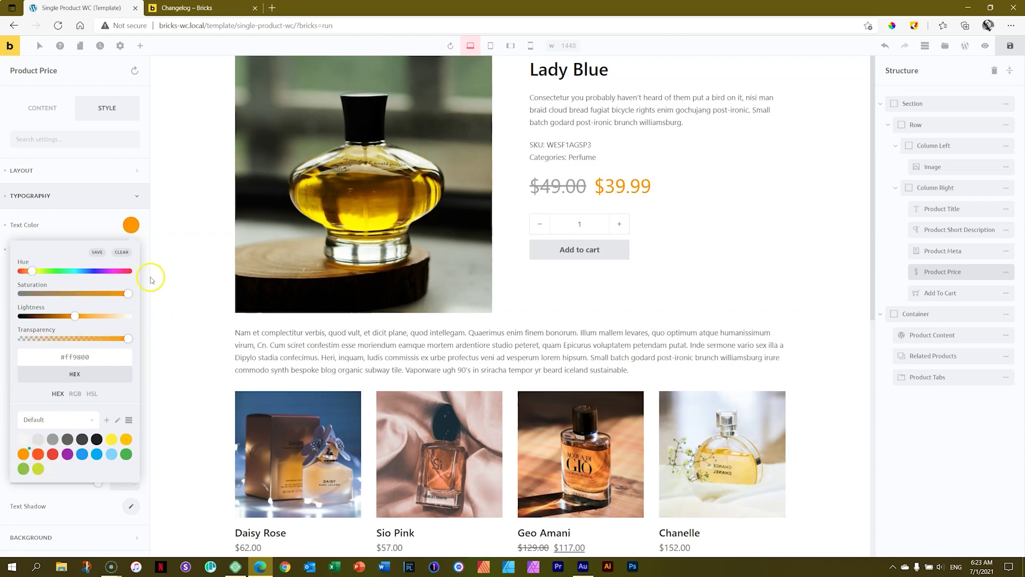
pyautogui.click(128, 227)
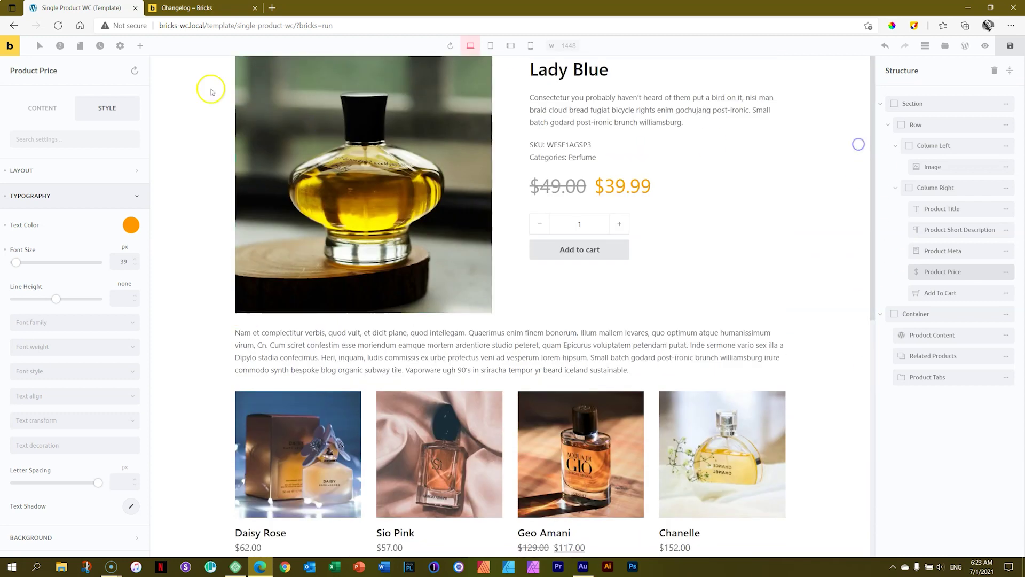
# - Try a Product Stock element between Product Price and Add To Cart in Column Right
pyautogui.click(135, 45)
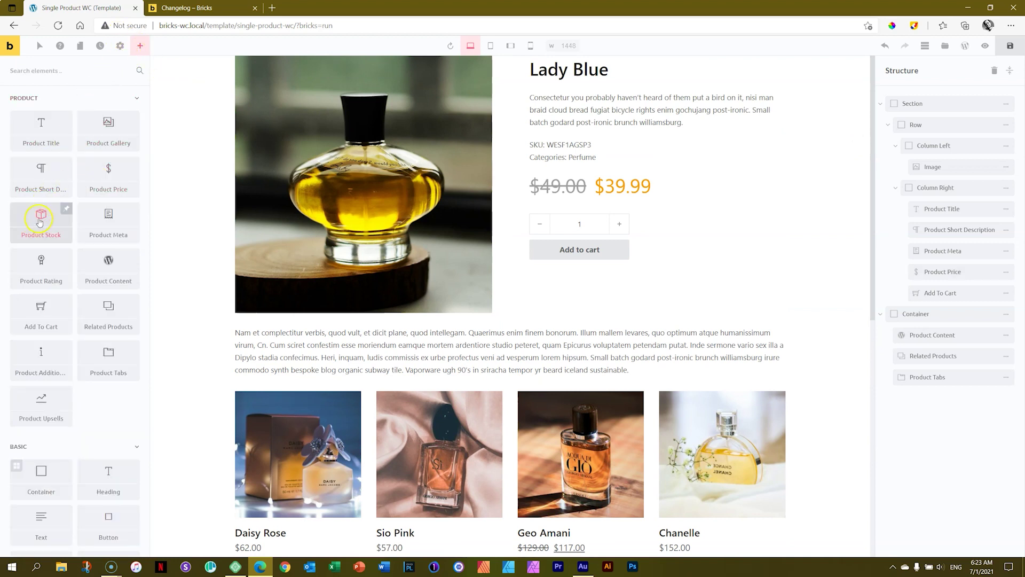
pyautogui.moveTo(39, 222); pyautogui.dragTo(607, 199)
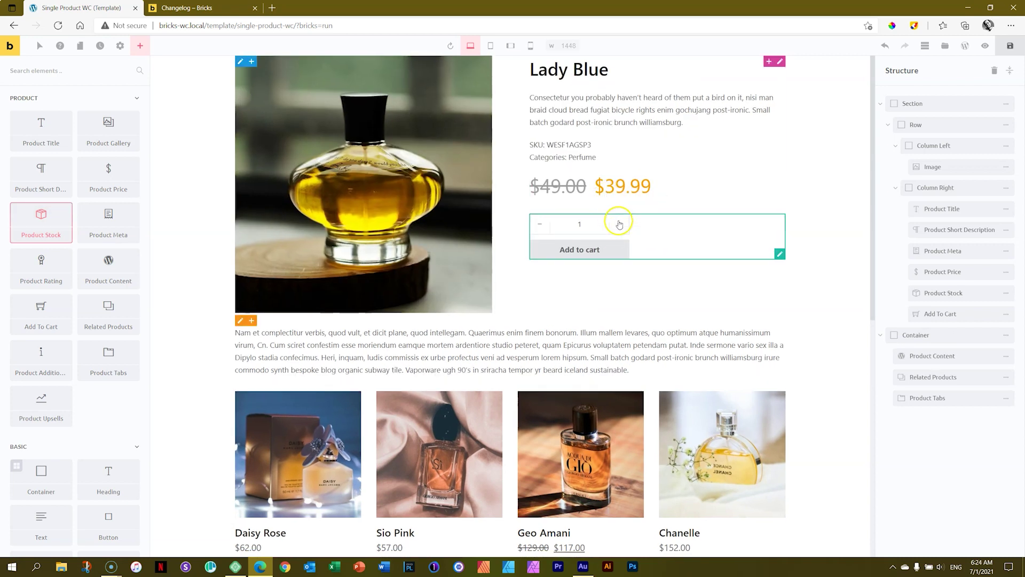
pyautogui.scroll(-8, 615, 227)
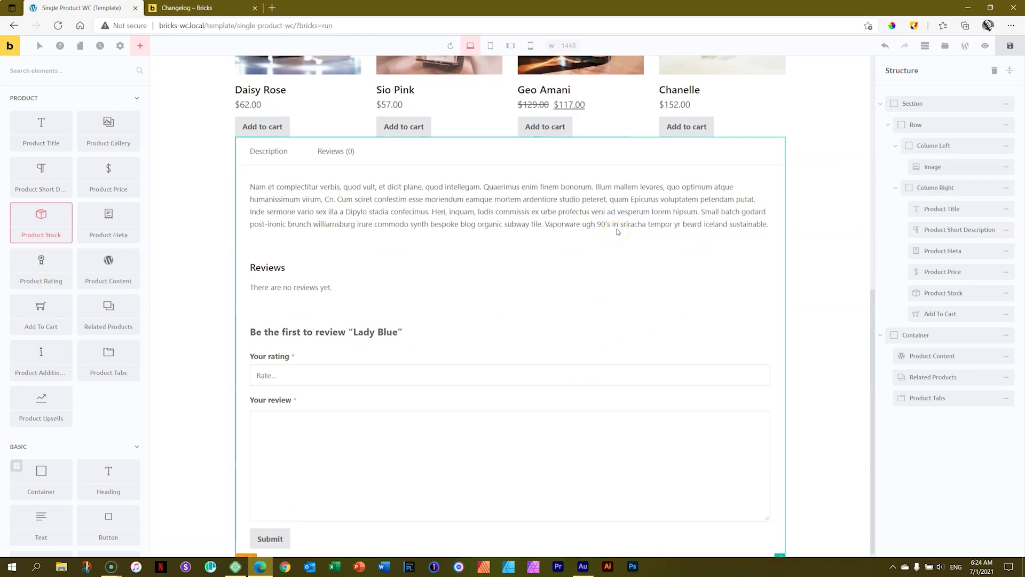
pyautogui.scroll(8, 618, 229)
# - Place another Product Stock between Product Meta and Product Price, and delete the Product Stock below the price
pyautogui.moveTo(70, 216); pyautogui.dragTo(630, 215)
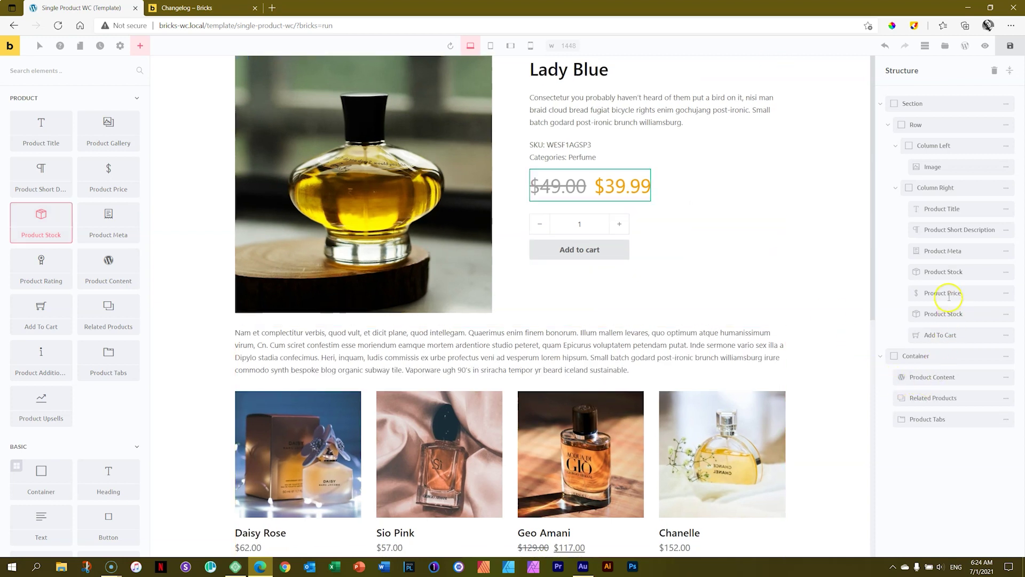
pyautogui.click(941, 316)
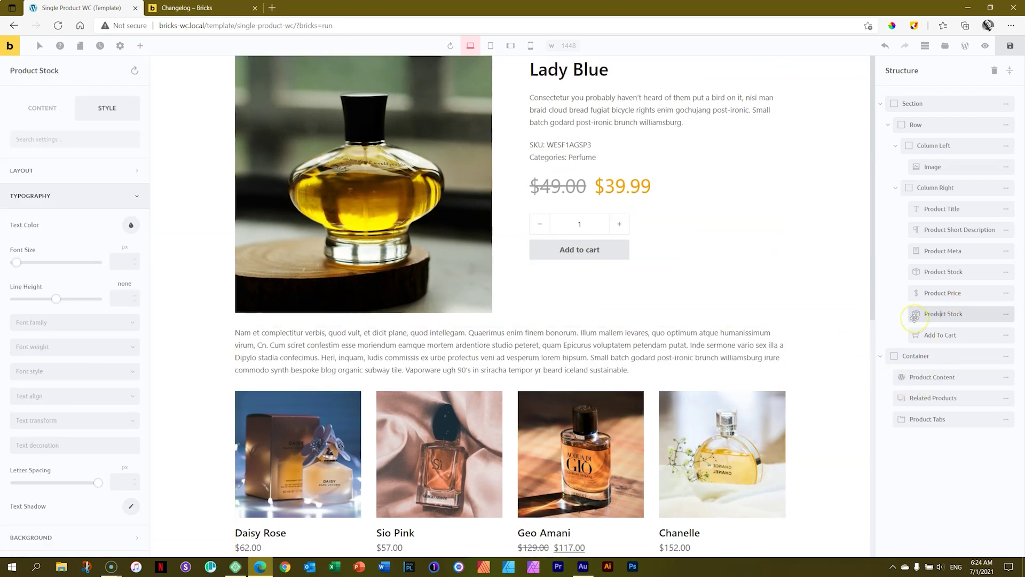
pyautogui.click(1006, 314)
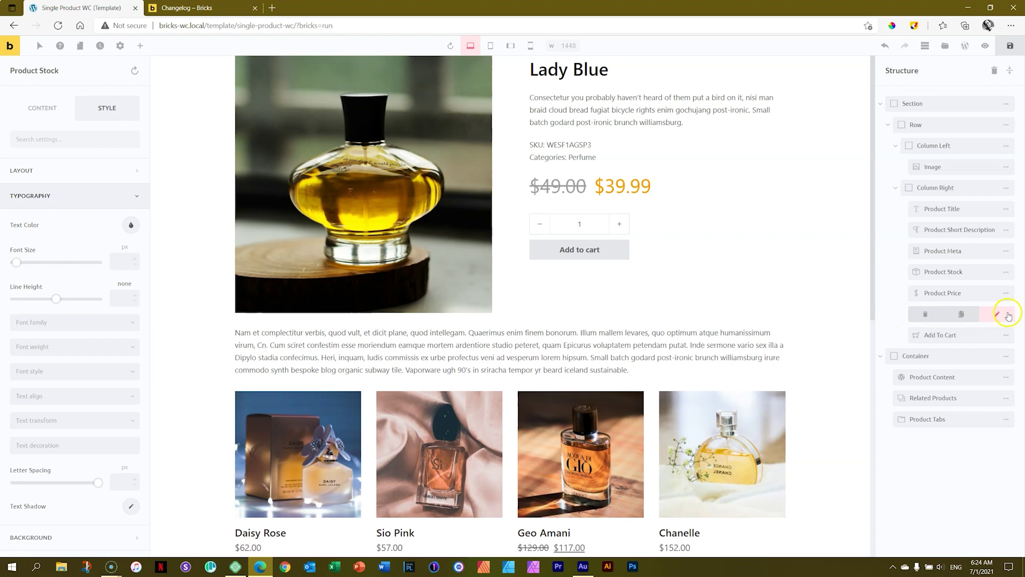
pyautogui.click(930, 314)
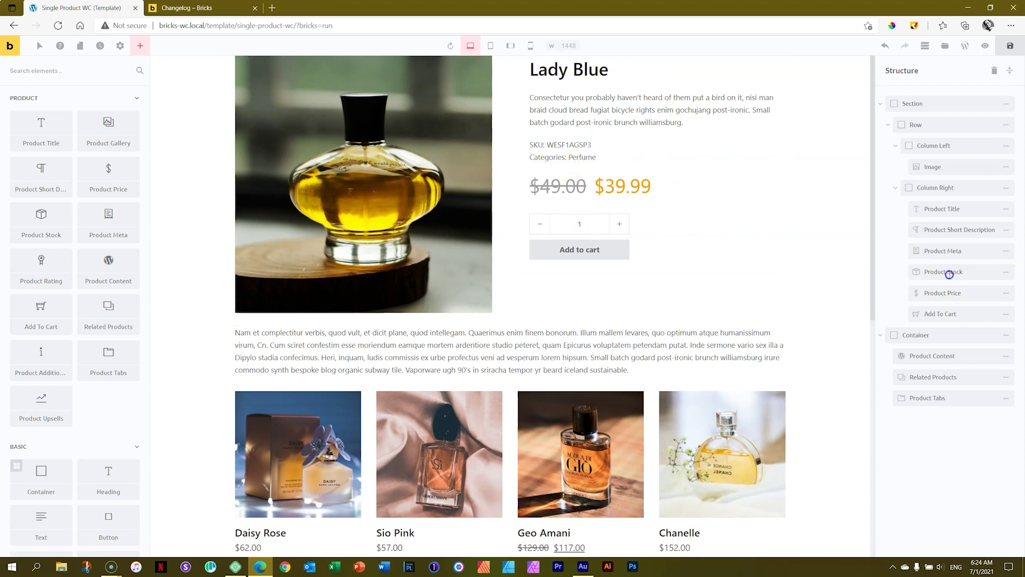
pyautogui.click(948, 273)
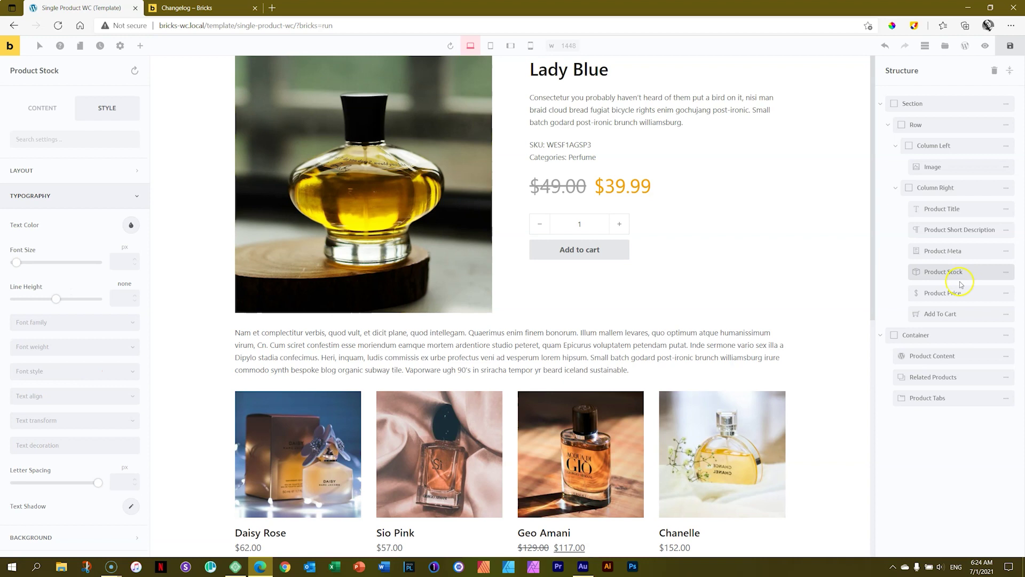
pyautogui.scroll(-8, 817, 281)
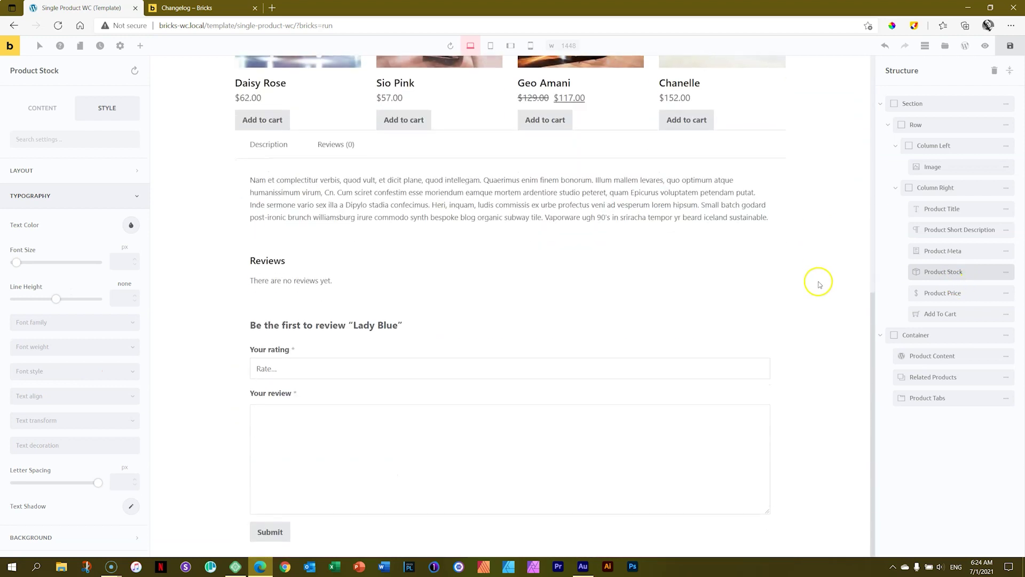
pyautogui.scroll(8, 821, 286)
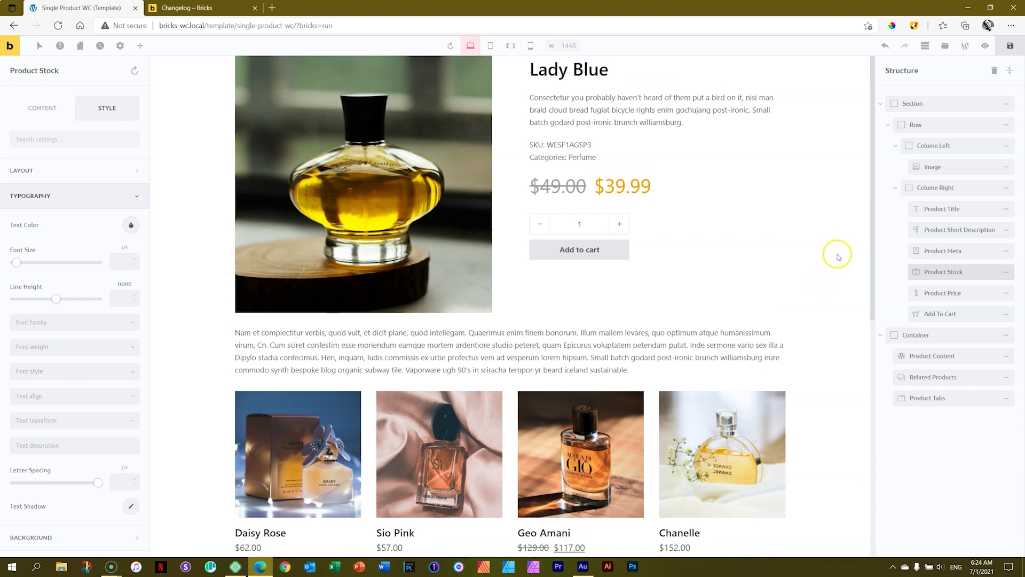
# - Place a Product Additional Information element between Product Meta and Product Stock in Column Right, and select it
pyautogui.click(143, 47)
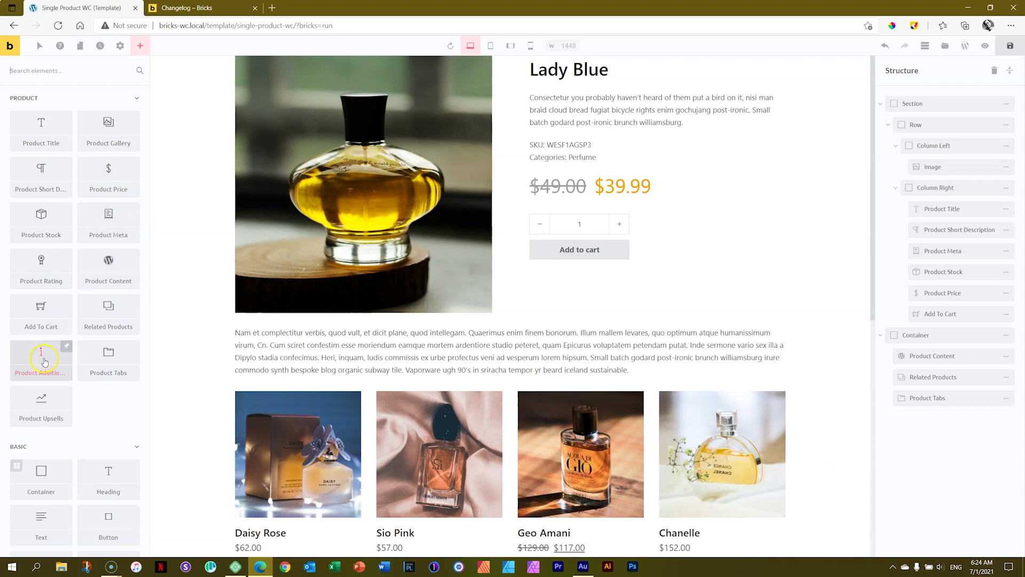
pyautogui.moveTo(44, 362); pyautogui.dragTo(550, 255)
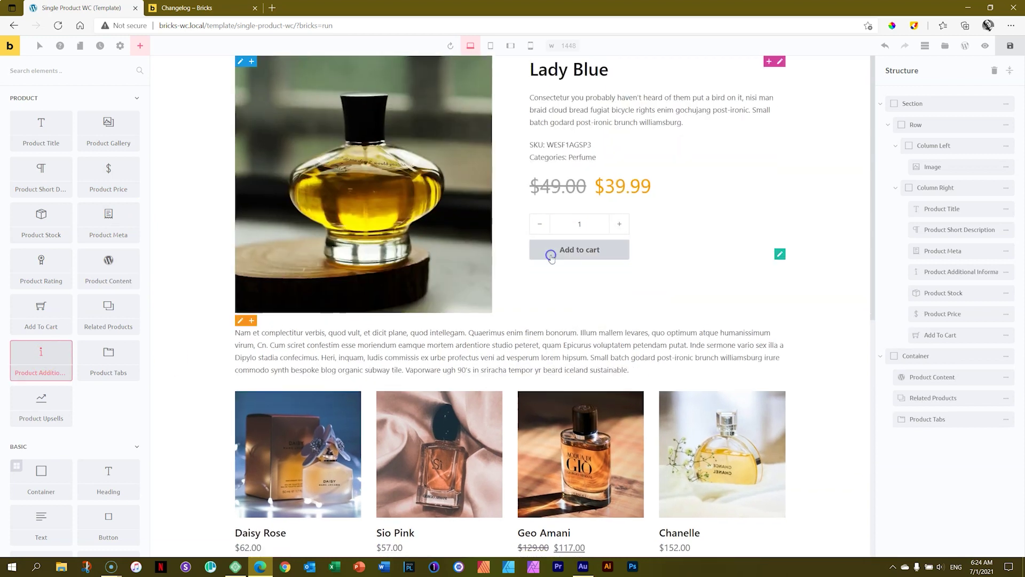
pyautogui.click(934, 271)
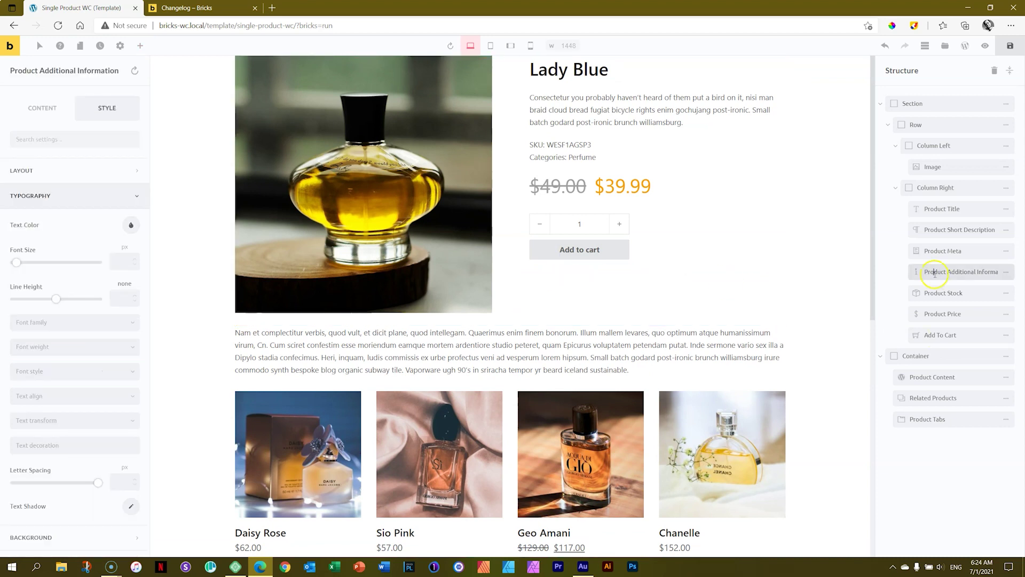
# - Delete Product Additional Information from Column Right and place a Product Upsells element between Product Price and Add To Cart
pyautogui.click(995, 270)
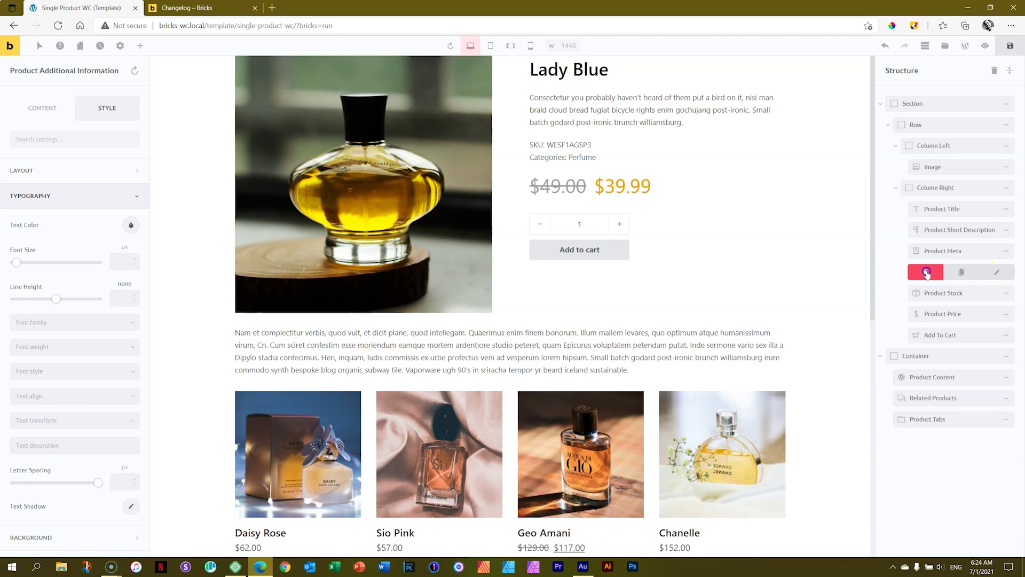
pyautogui.click(927, 274)
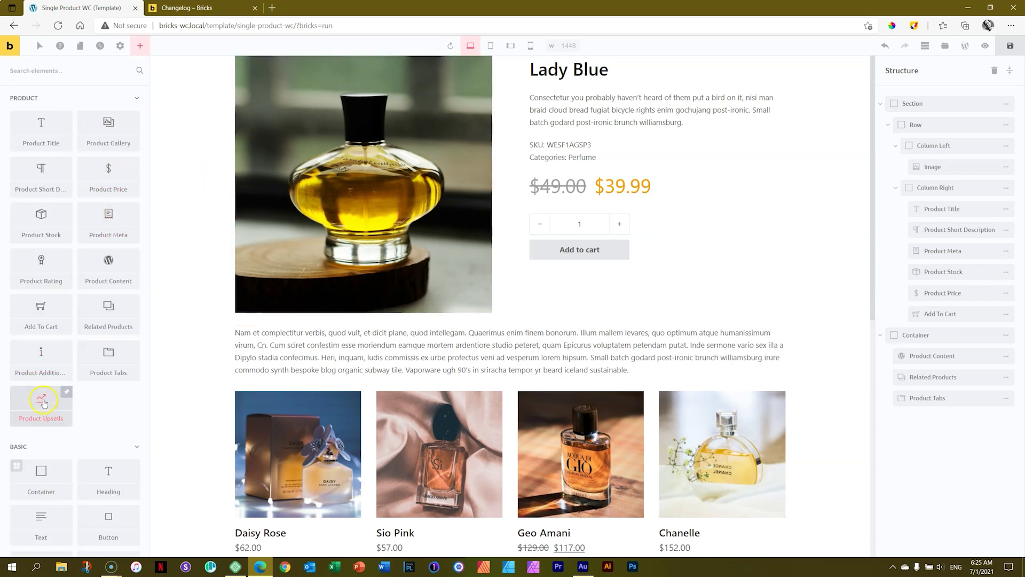
pyautogui.moveTo(44, 403); pyautogui.dragTo(638, 215)
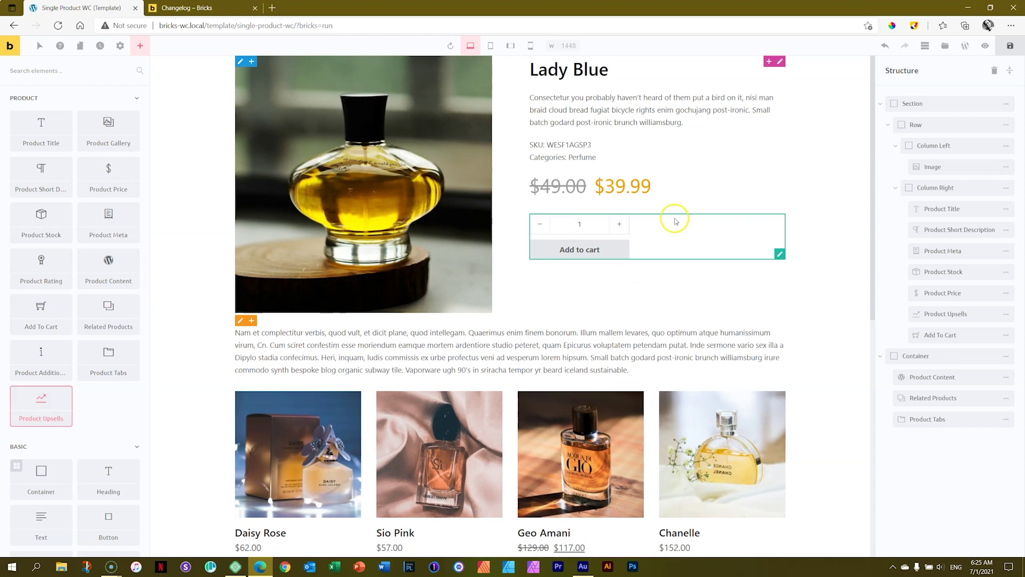
pyautogui.scroll(-8, 656, 299)
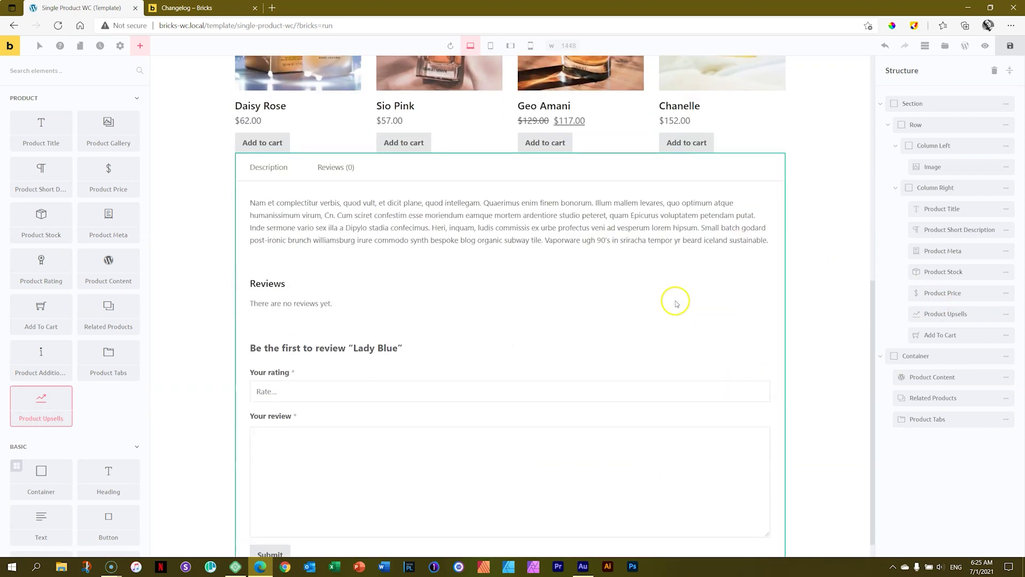
pyautogui.scroll(8, 682, 306)
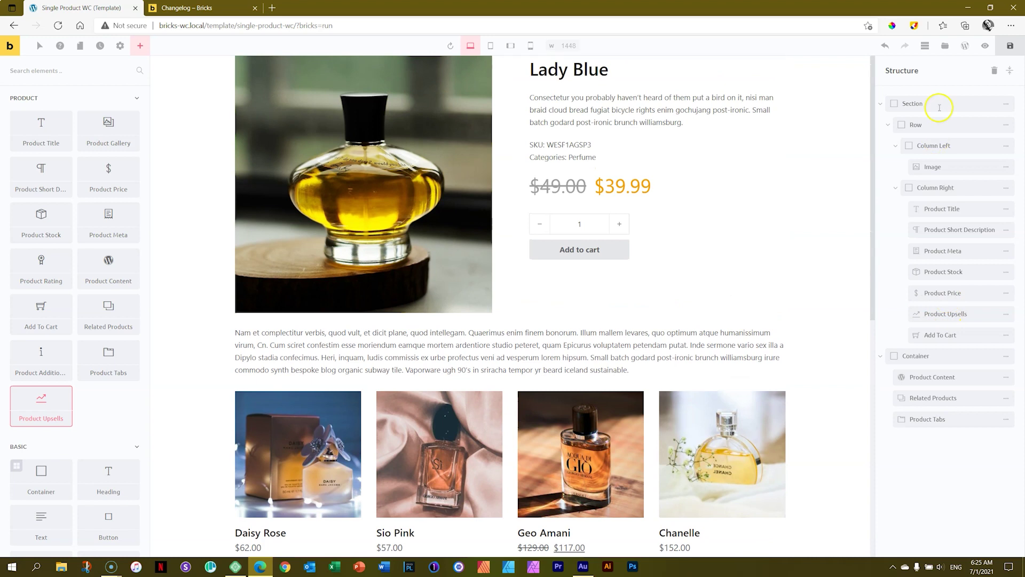
# - Reload the saved template's canvas and delete Product Stock and Product Upsells from Column Right
pyautogui.click(1010, 47)
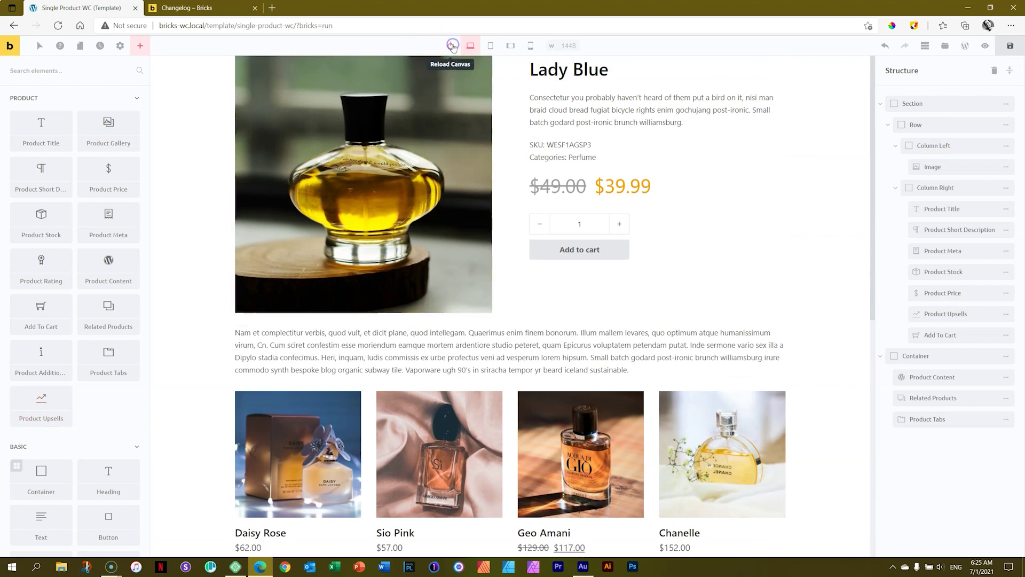
pyautogui.click(453, 47)
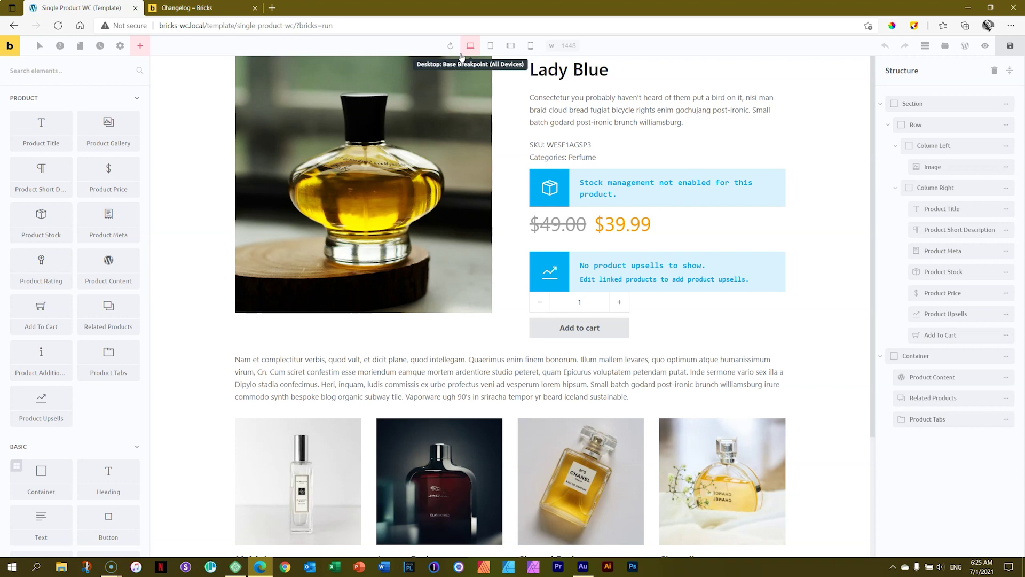
pyautogui.click(583, 199)
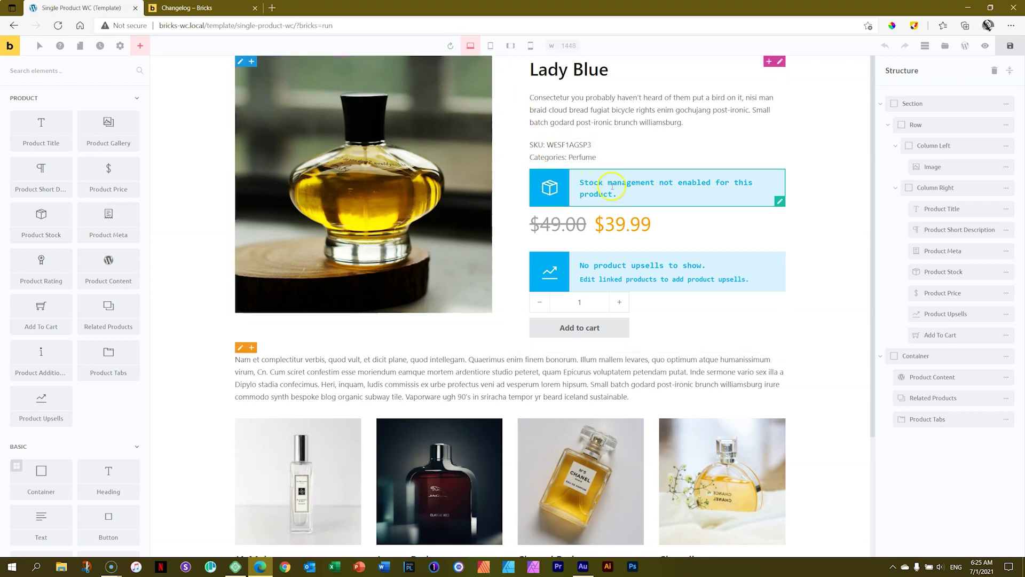
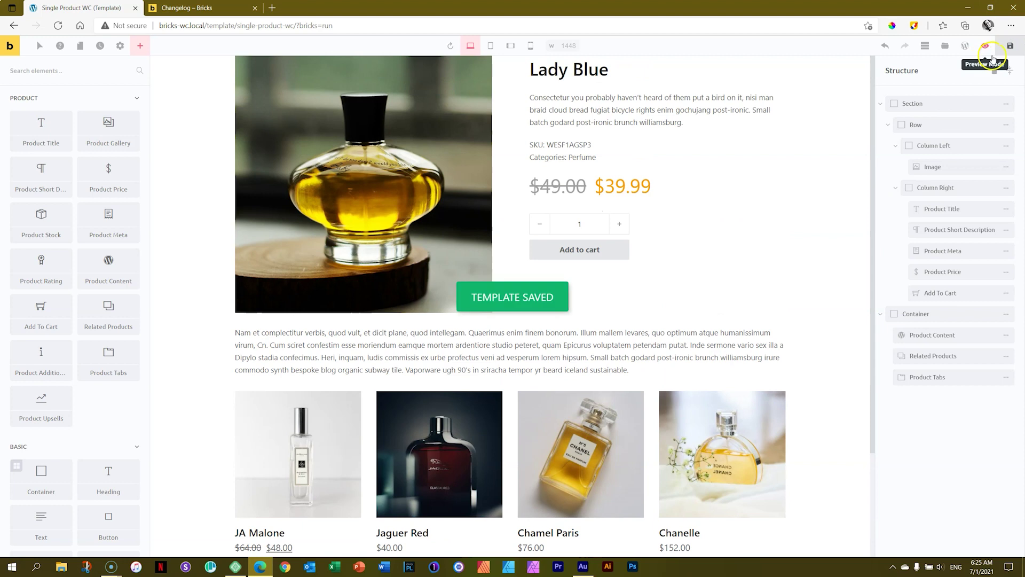
# - Preview the single product template, open it on the frontend, and review the related products and tabs
pyautogui.click(985, 46)
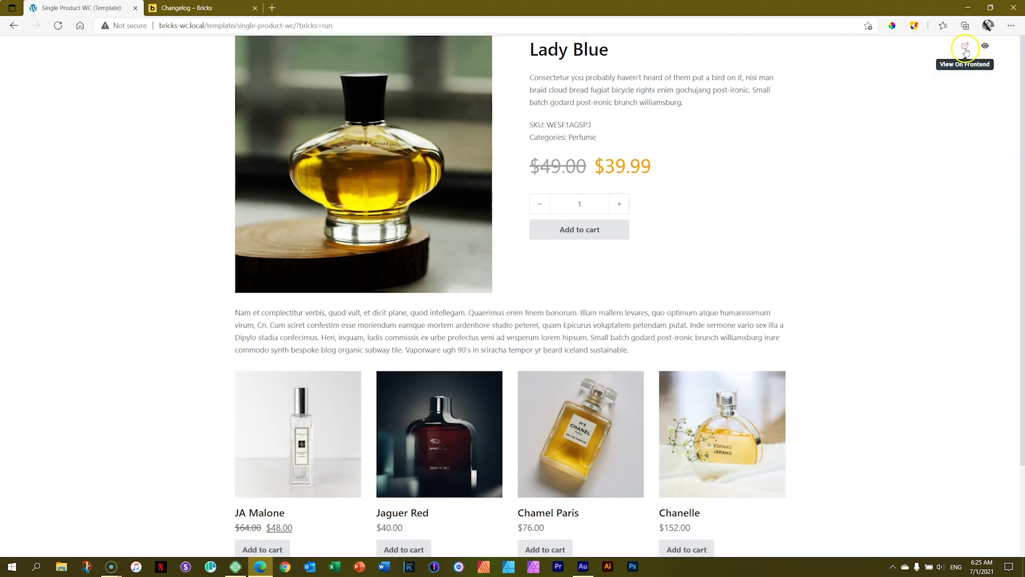
pyautogui.click(965, 47)
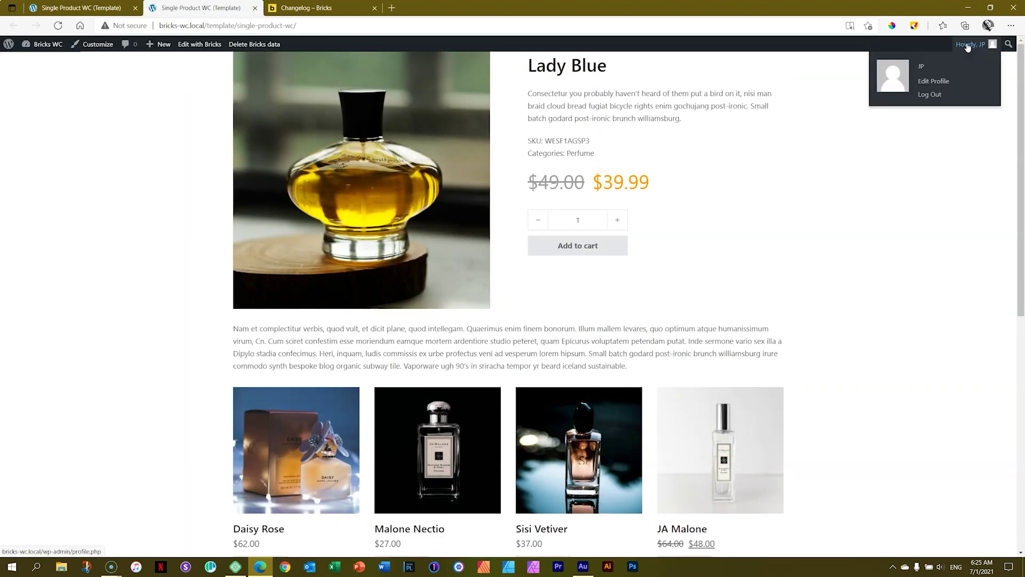
pyautogui.scroll(-4, 927, 266)
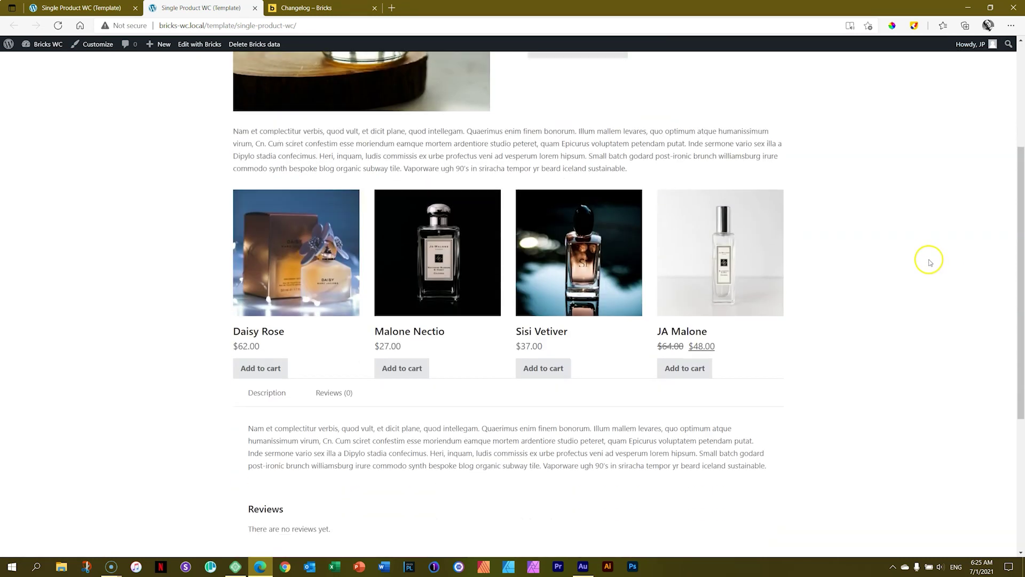
# - Check the template on the Daisy Rose and Malone Nectio product pages, opened through the related products
pyautogui.click(302, 260)
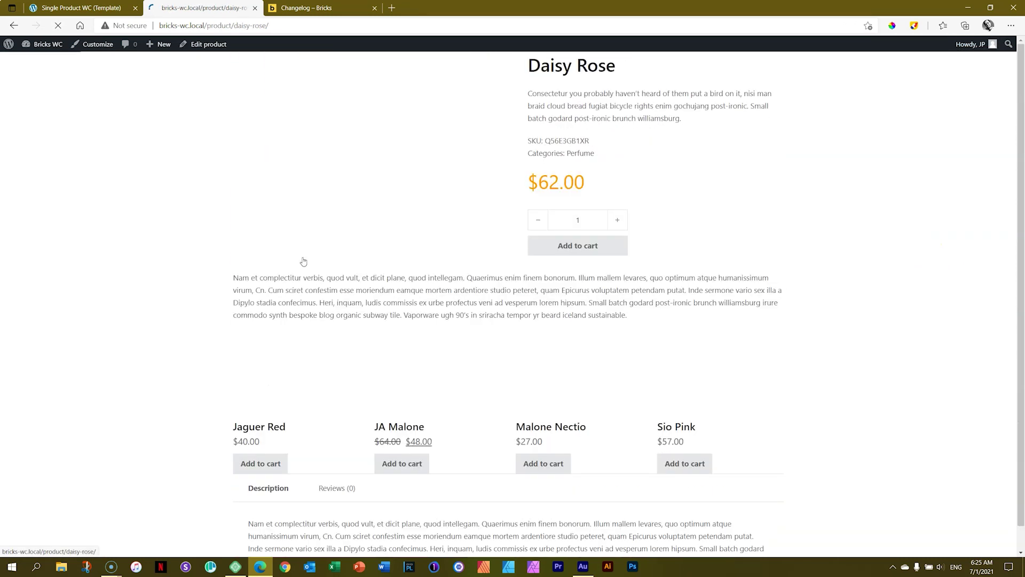
pyautogui.scroll(-2, 753, 264)
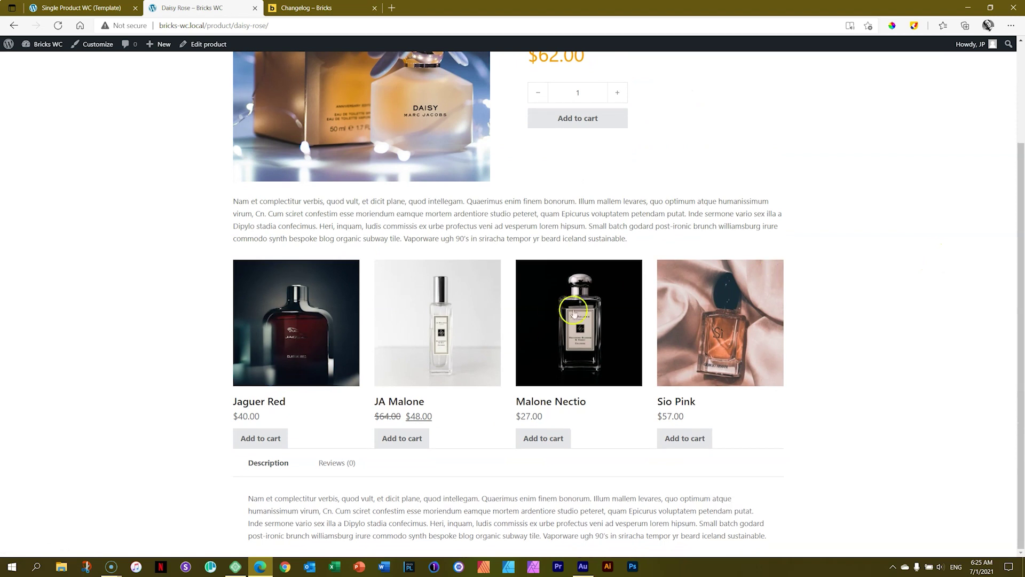
pyautogui.click(578, 317)
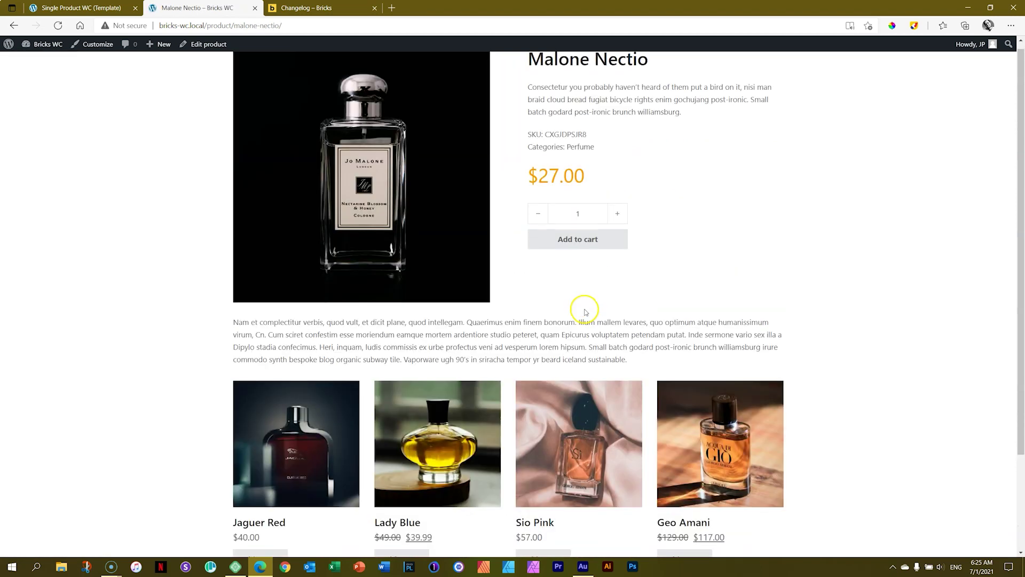
pyautogui.scroll(-2, 588, 309)
pyautogui.scroll(2, 627, 306)
pyautogui.scroll(1, 626, 306)
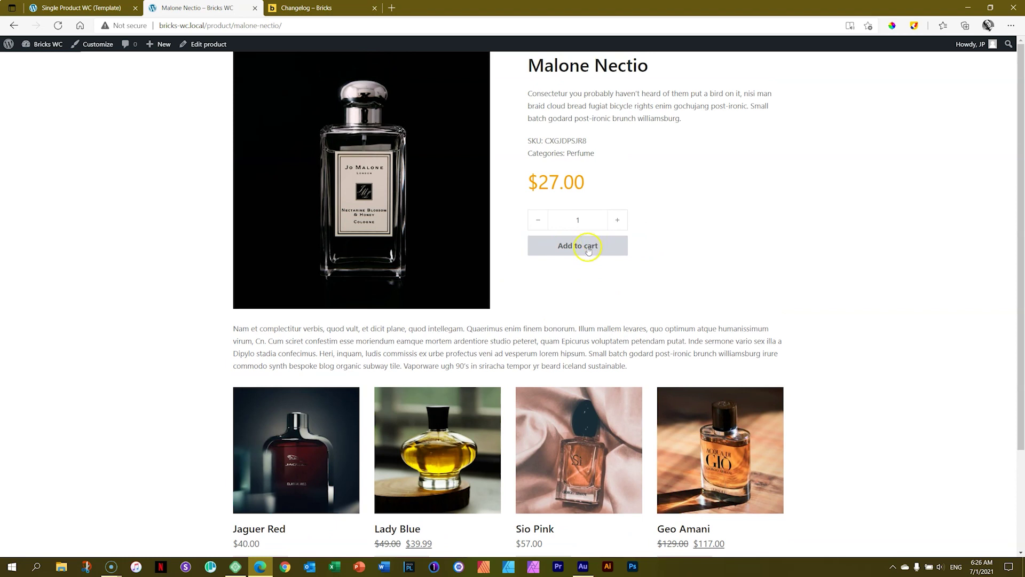
# - Read the WooCommerce Builder (Phase #1) section of the Bricks changelog page
pyautogui.click(368, 8)
pyautogui.scroll(8, 487, 183)
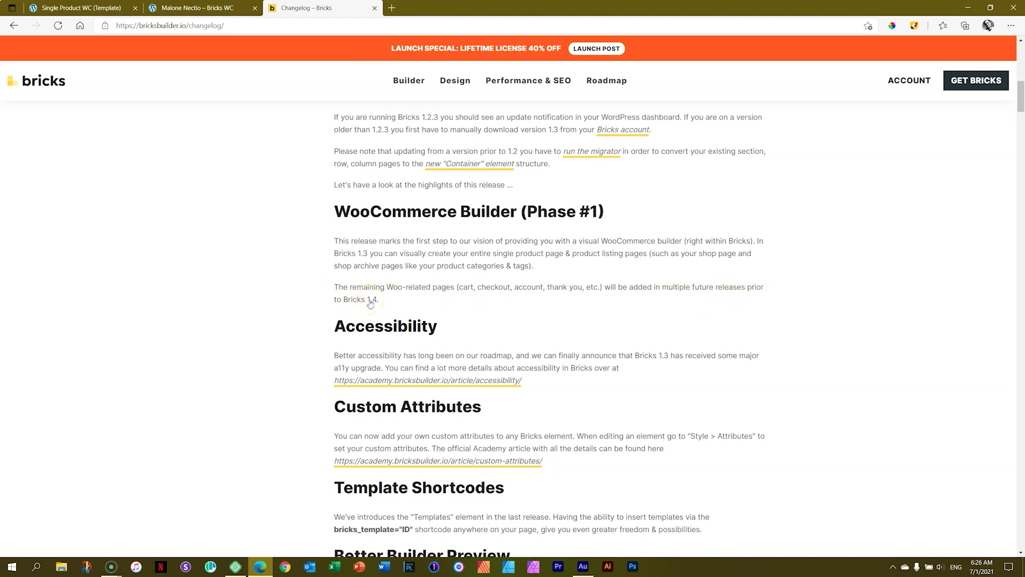
pyautogui.click(378, 260)
pyautogui.click(363, 270)
# - Look over the Malone Nectio page again, and return to the template builder and leave preview mode
pyautogui.hotkey('ctrl', 'shift', 'Tab')
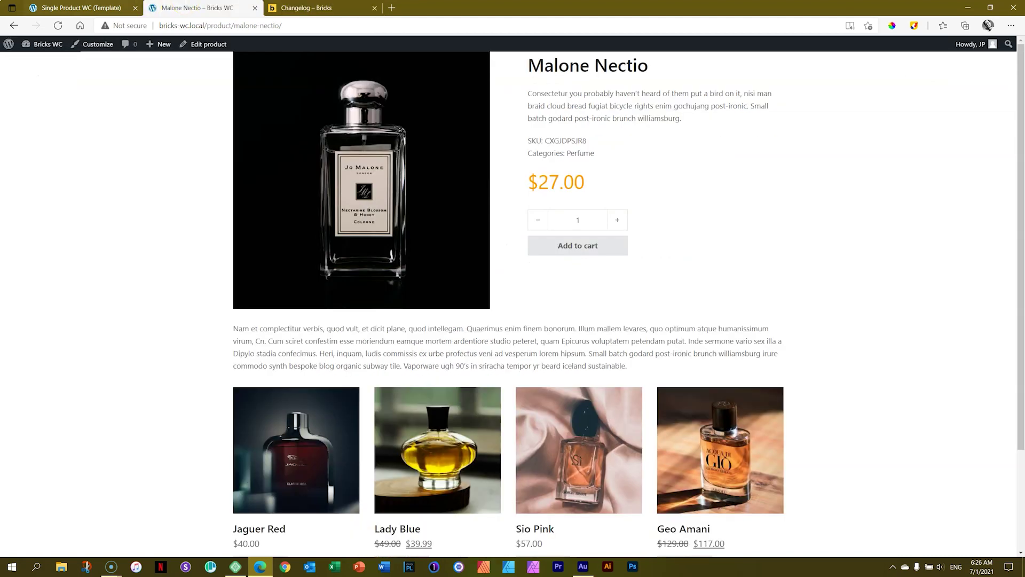
pyautogui.scroll(-2, 694, 262)
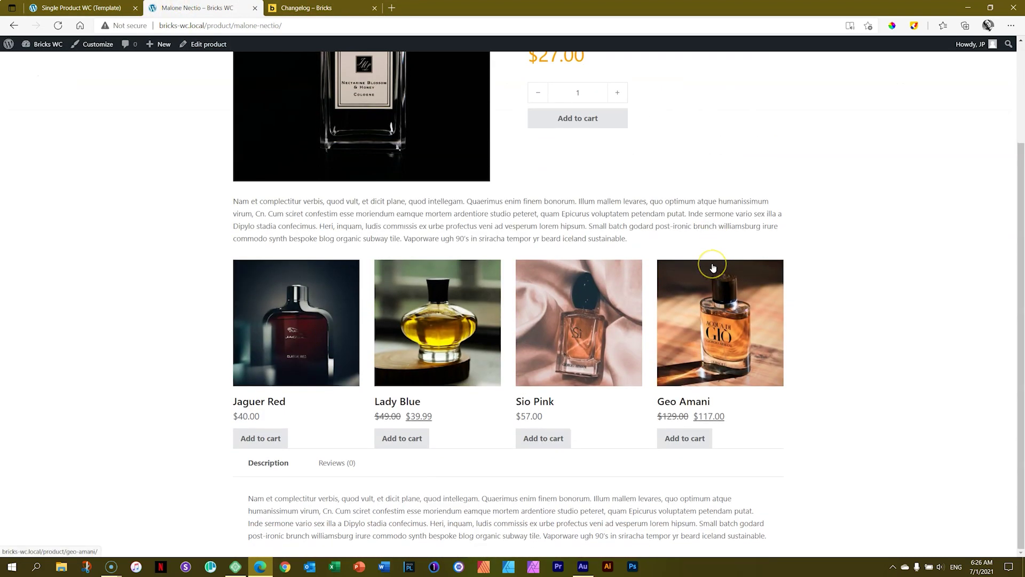
pyautogui.scroll(2, 713, 267)
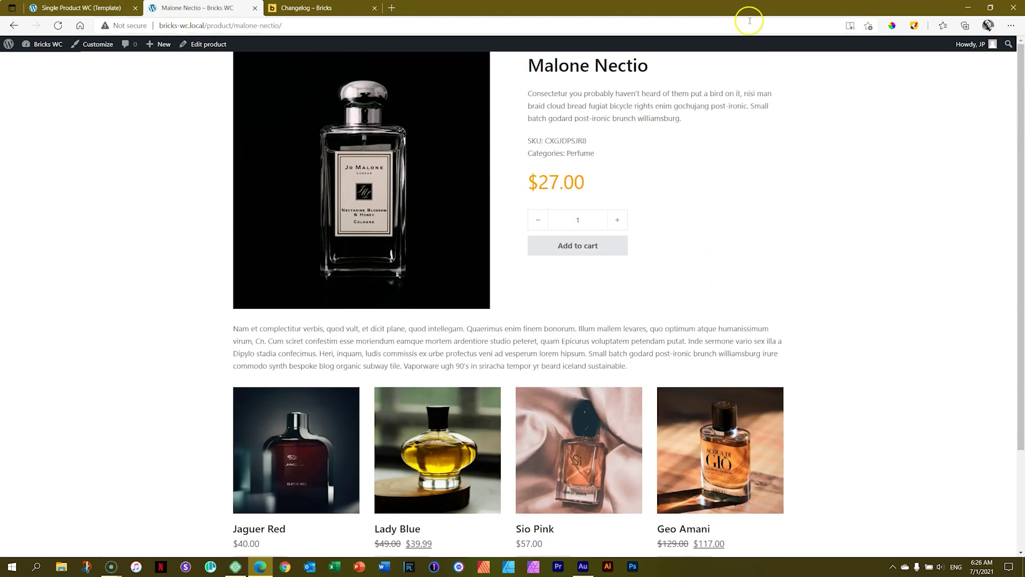
pyautogui.hotkey('ctrl', 'shift', 'Tab')
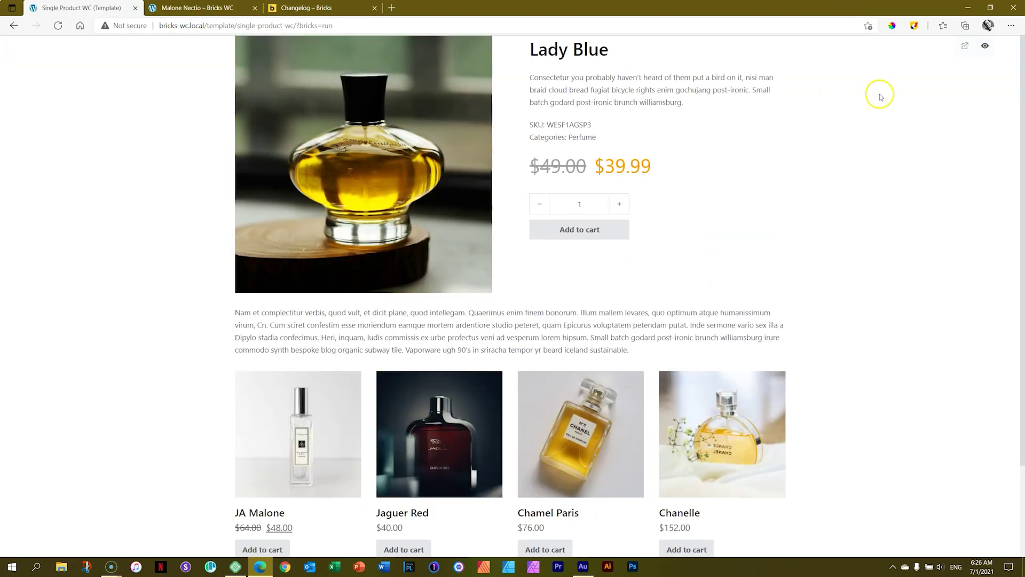
pyautogui.click(985, 46)
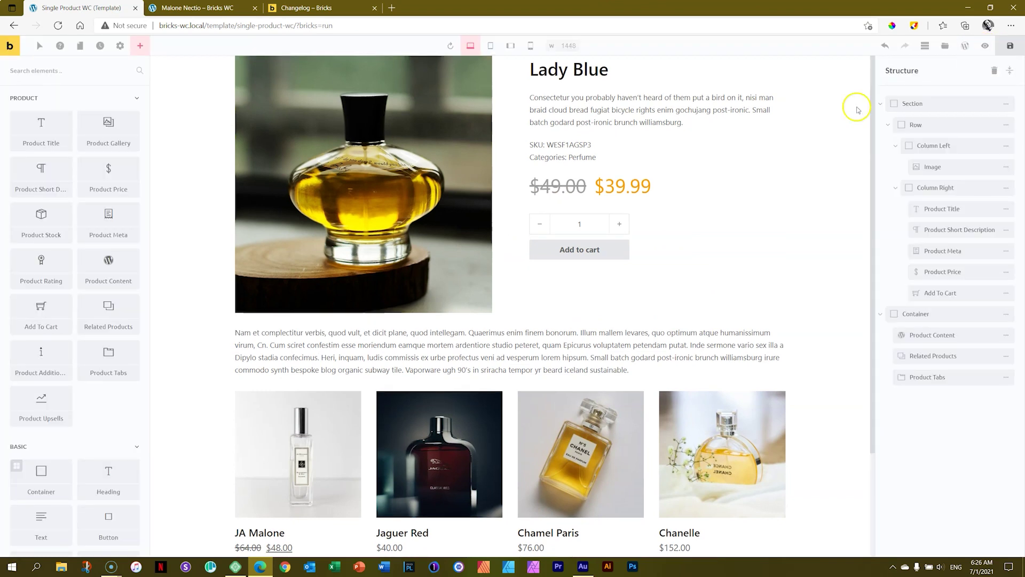
# - Save the single product template and exit the builder to the WordPress dashboard
pyautogui.click(912, 104)
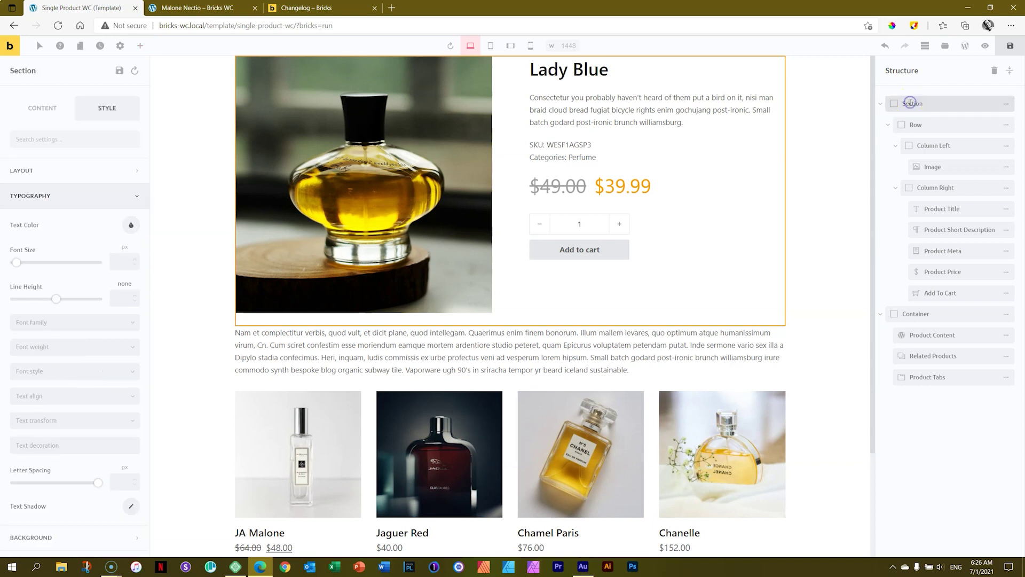
pyautogui.click(832, 234)
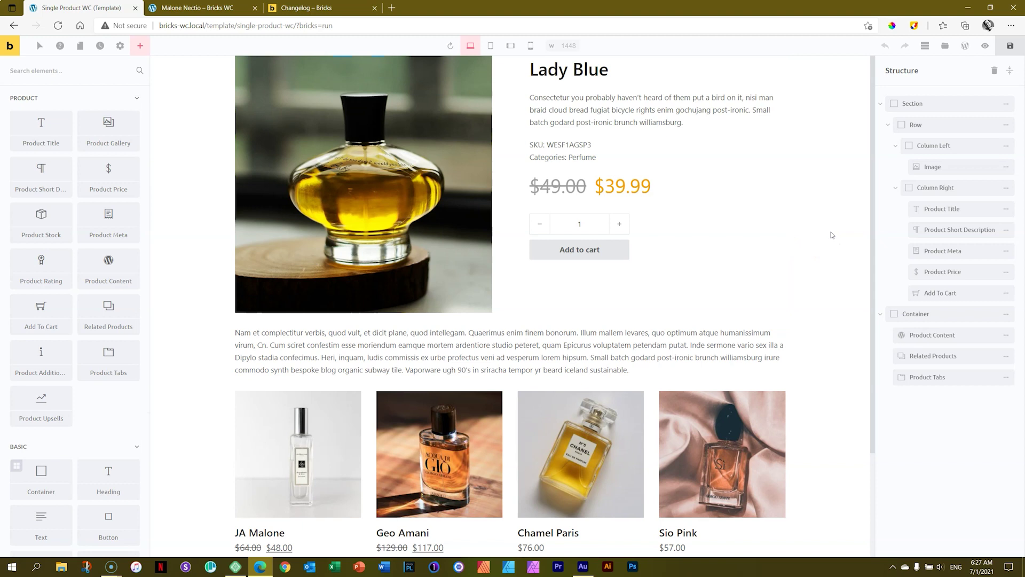
pyautogui.click(1009, 46)
pyautogui.click(7, 46)
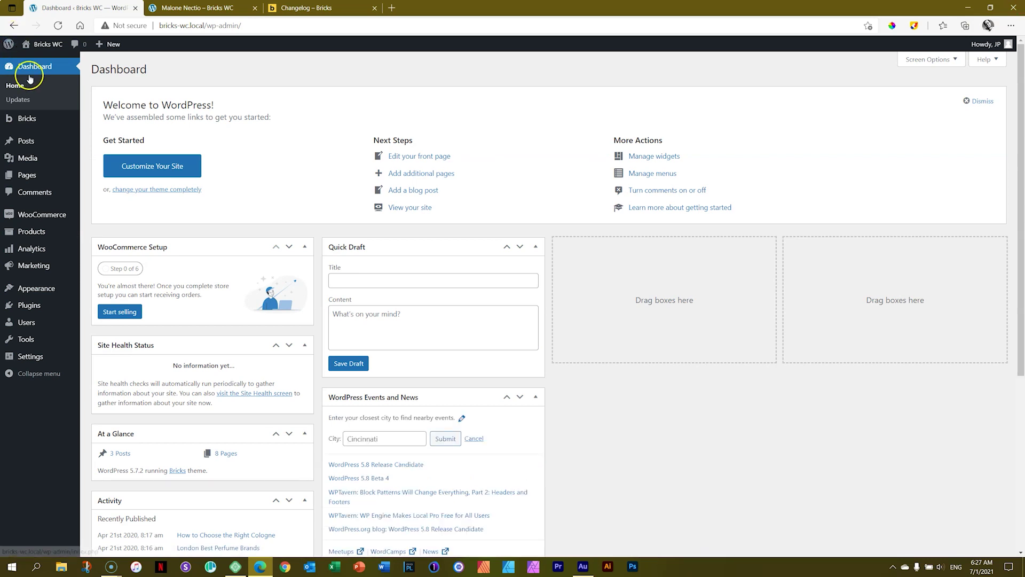
# - Set the Builder Mode to Dark in the Bricks settings and save the settings
pyautogui.moveTo(21, 119)
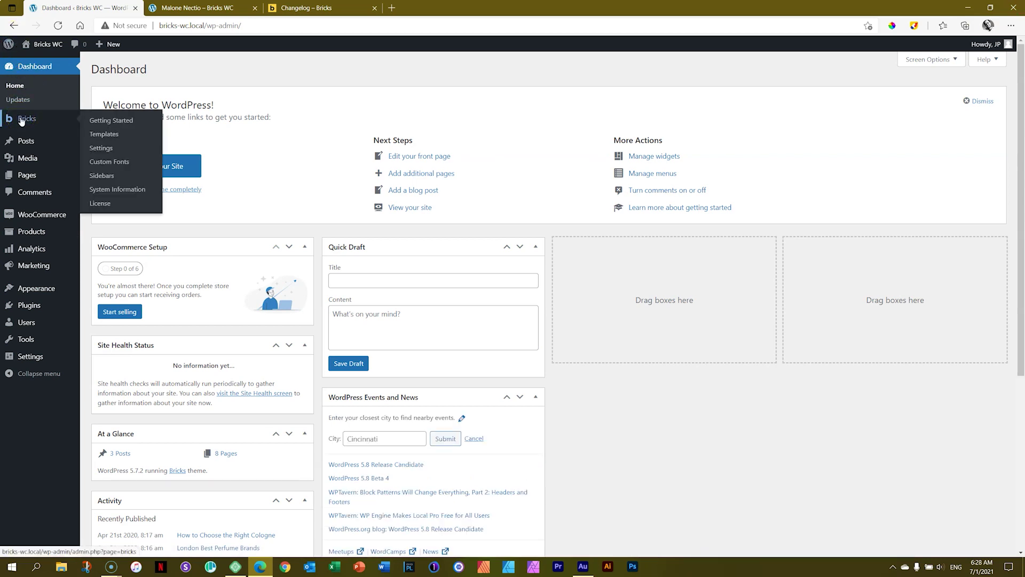
pyautogui.click(101, 148)
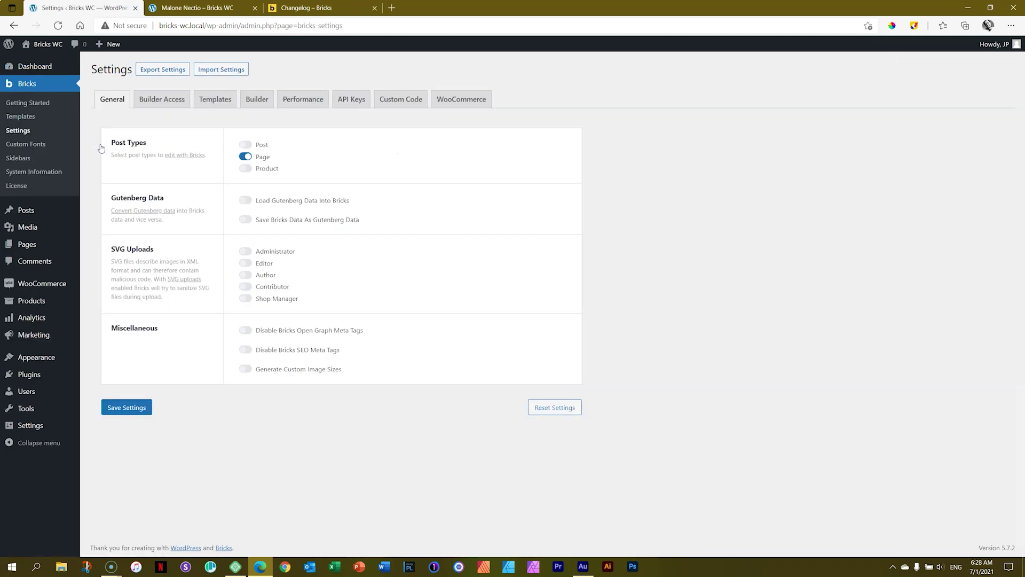
pyautogui.click(257, 99)
pyautogui.click(255, 224)
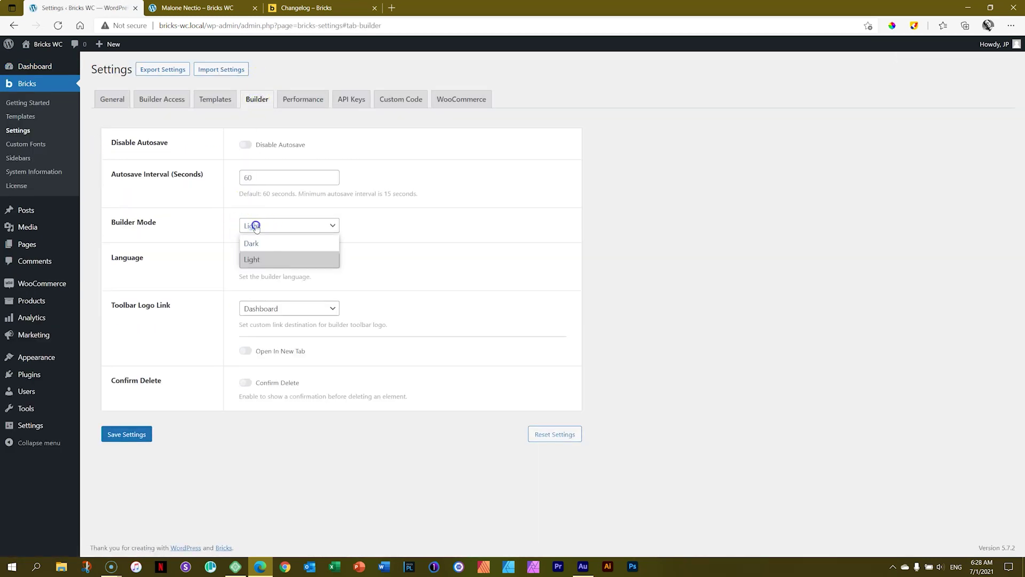
pyautogui.click(255, 244)
pyautogui.click(121, 434)
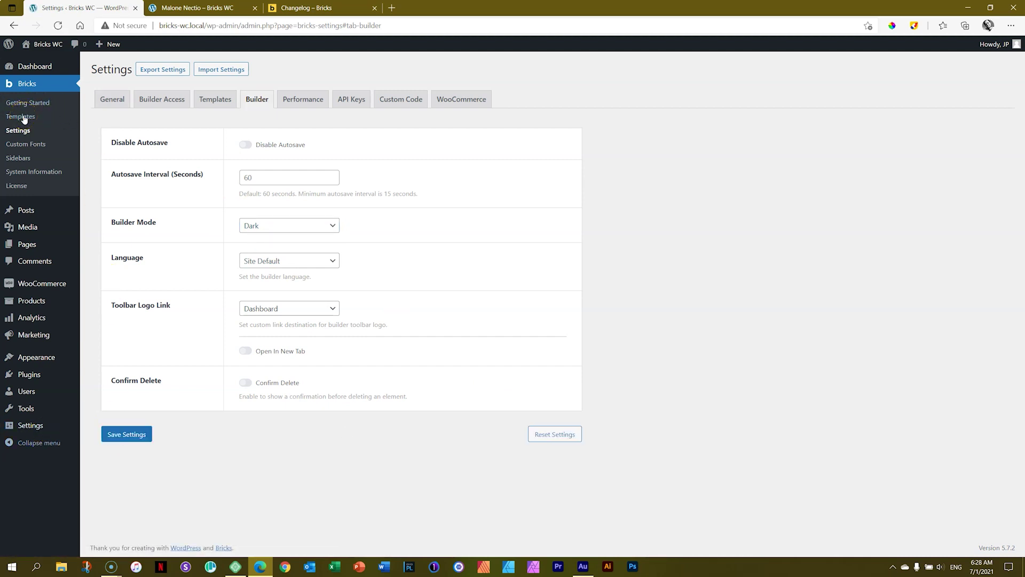
# - Create a new Bricks template titled "Shop Page WC" with the Product archive type and publish it
pyautogui.click(23, 118)
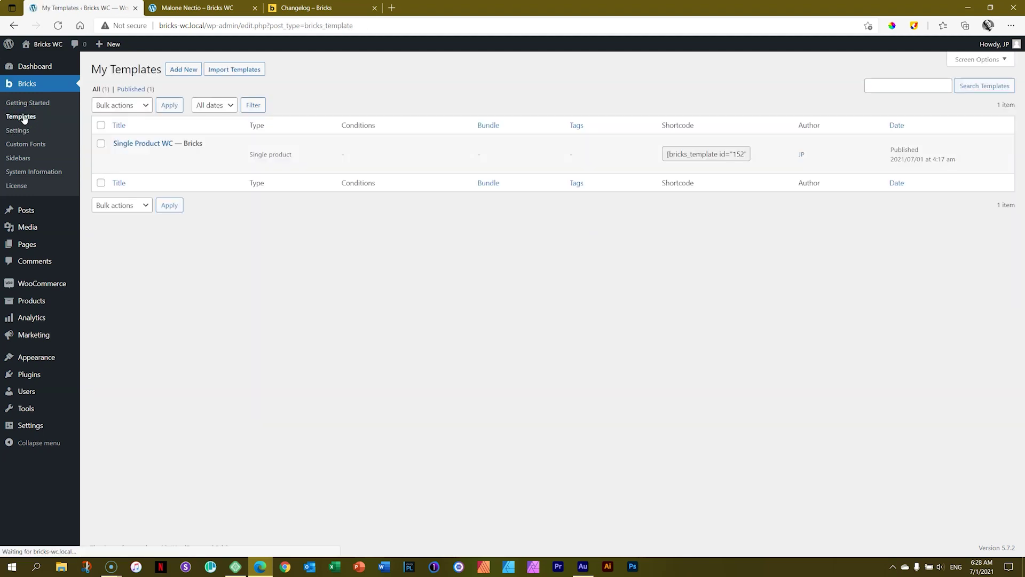
pyautogui.click(183, 69)
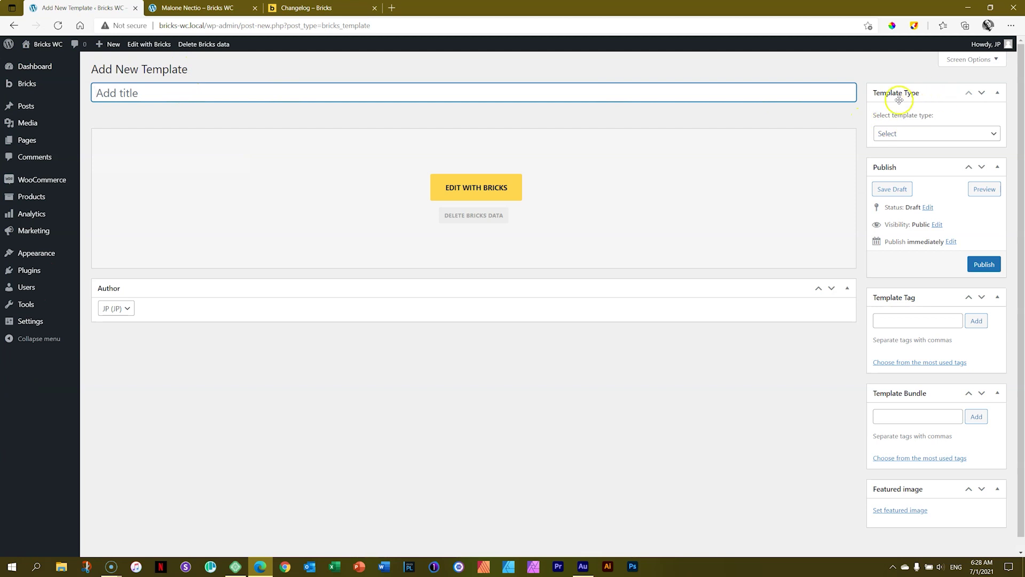
pyautogui.click(914, 134)
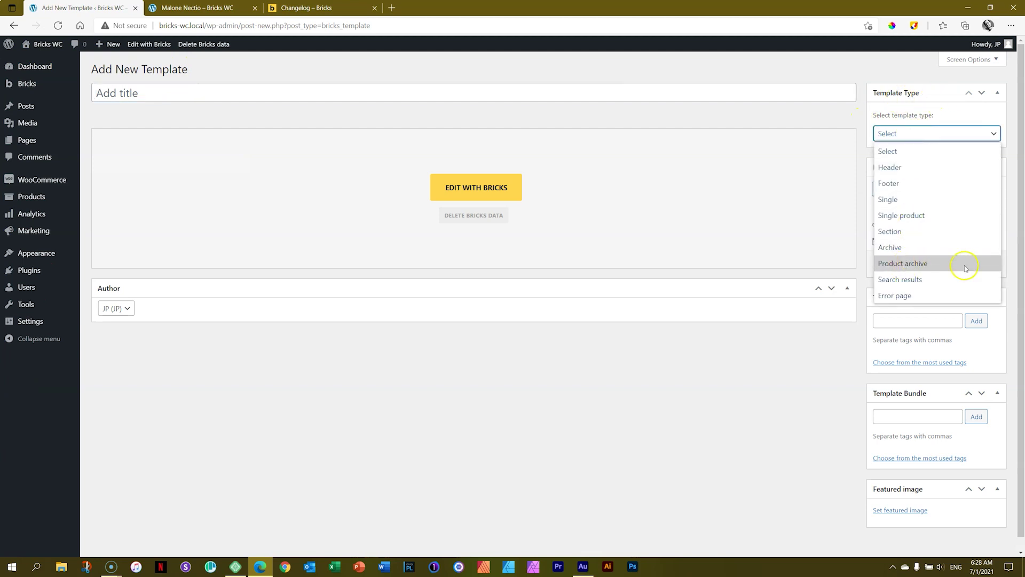
pyautogui.click(910, 267)
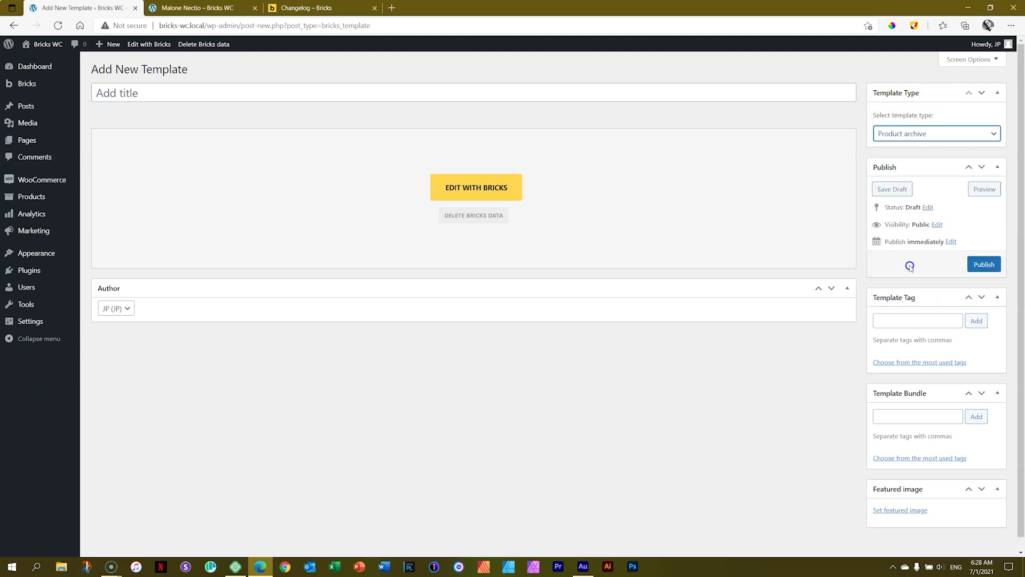
pyautogui.click(236, 95)
pyautogui.write('Shop Page')
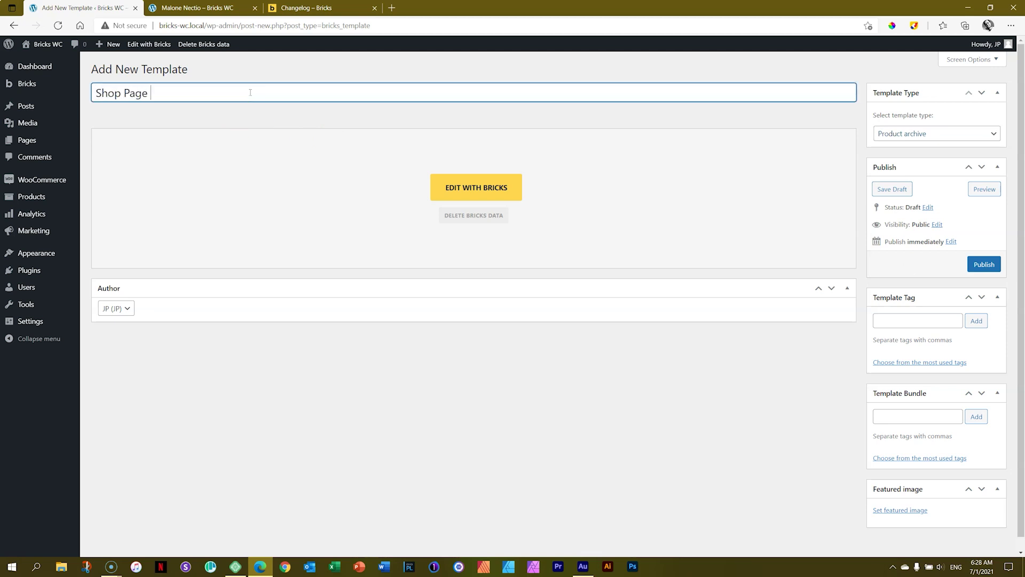
pyautogui.click(983, 263)
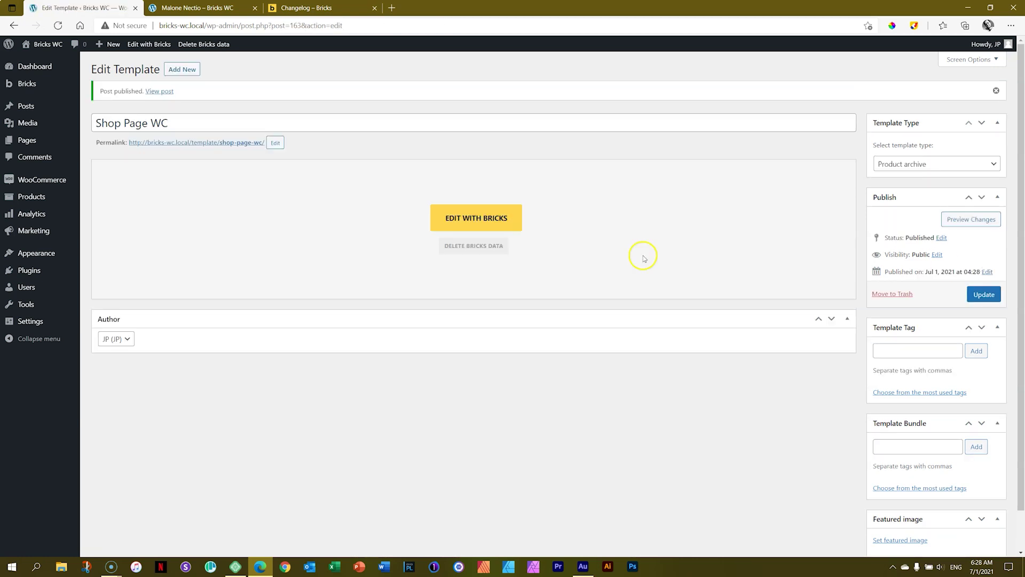
# - Open the Shop Page WC template in the Bricks builder and add a container holding a Products element
pyautogui.click(489, 218)
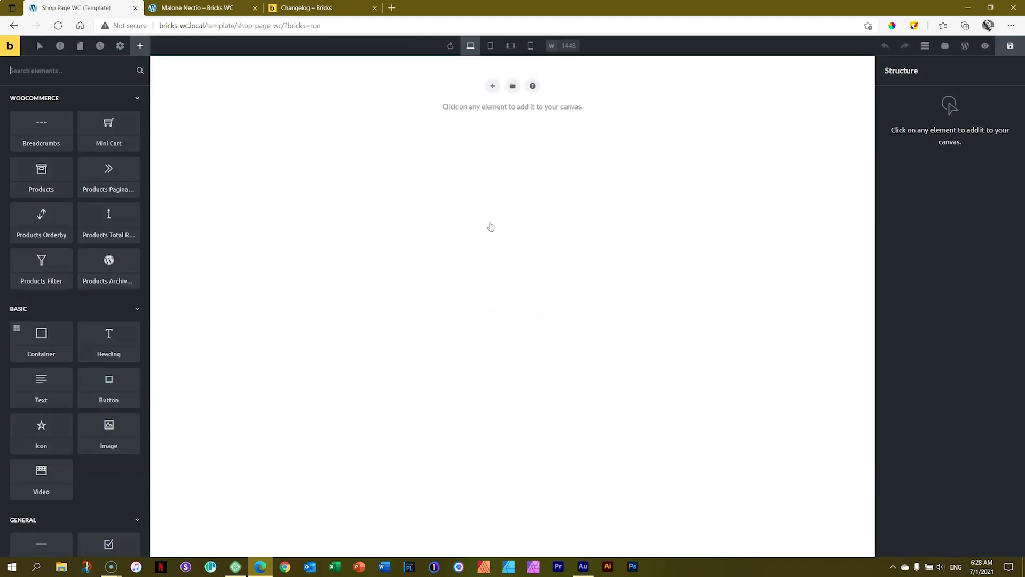
pyautogui.click(492, 86)
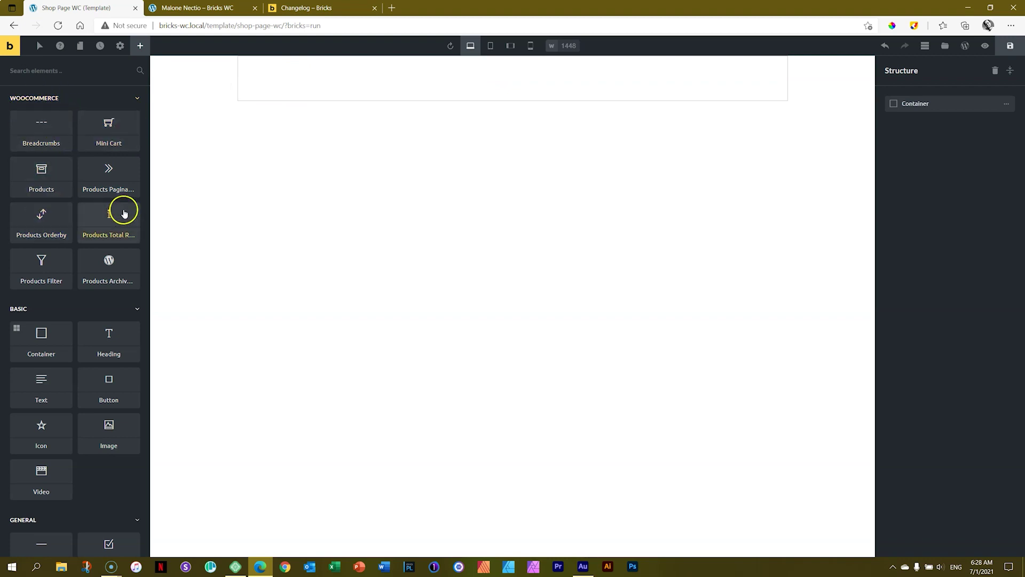
pyautogui.moveTo(42, 170); pyautogui.dragTo(395, 73)
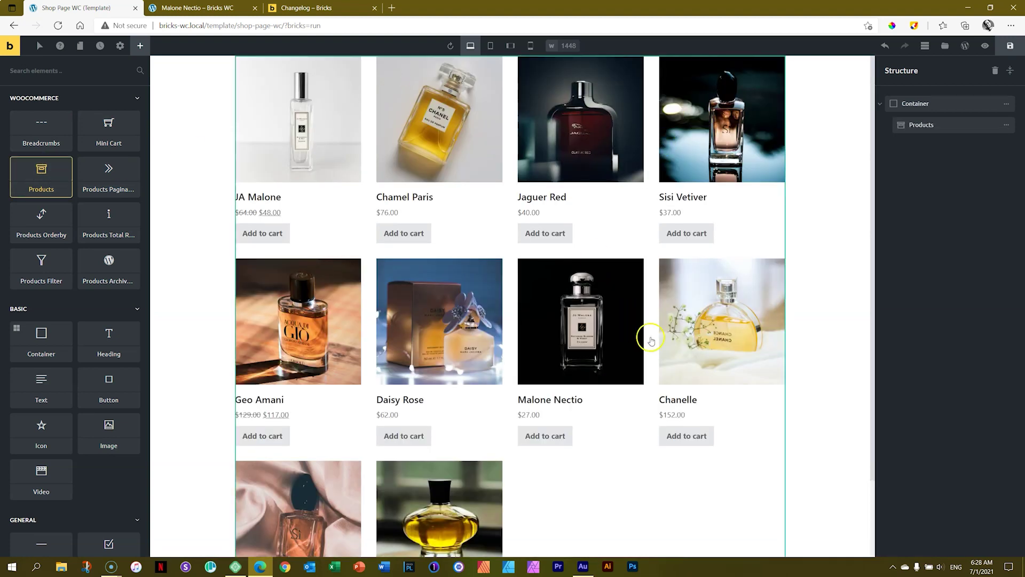
# - Set Products Per Page to 4 in the query of the Products element
pyautogui.click(284, 117)
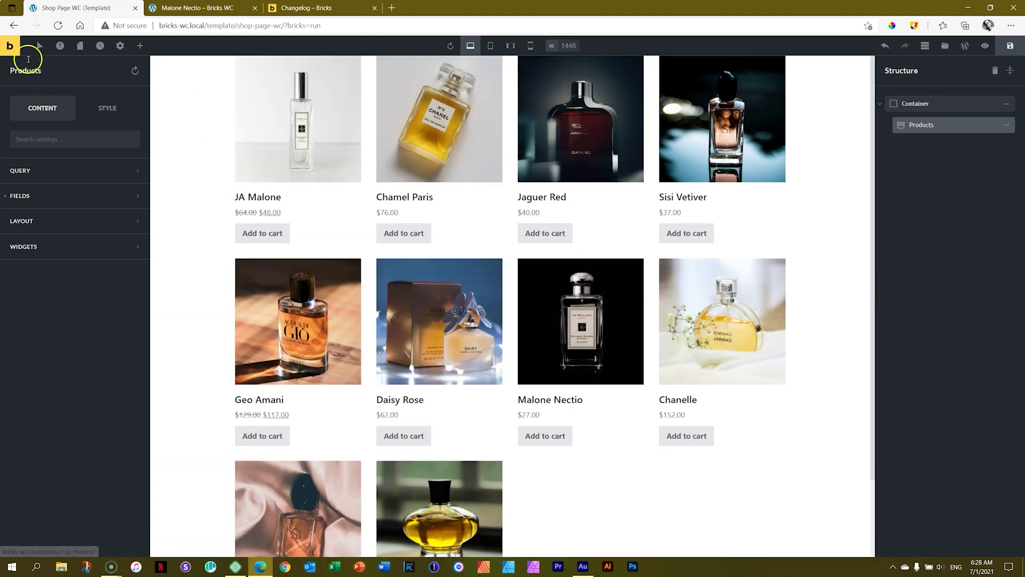
pyautogui.click(28, 174)
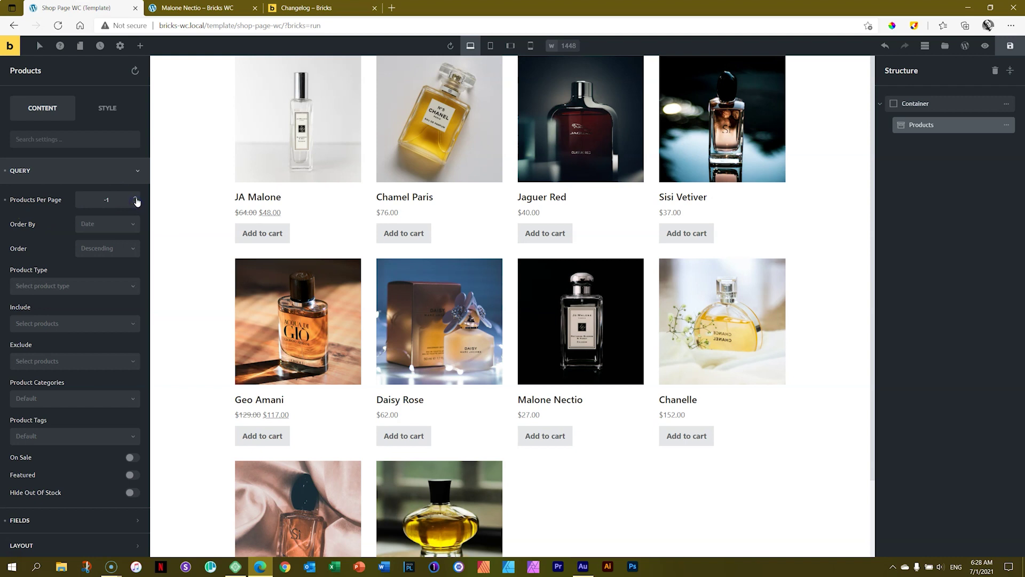
pyautogui.click(137, 200)
pyautogui.click(137, 199)
pyautogui.click(137, 199)
pyautogui.click(137, 199)
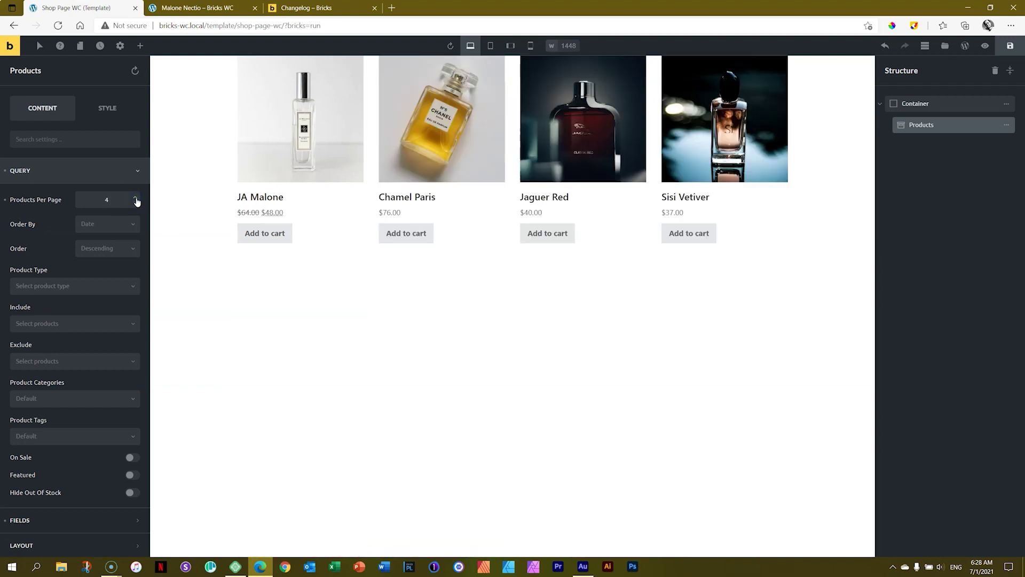
pyautogui.click(137, 207)
pyautogui.click(136, 199)
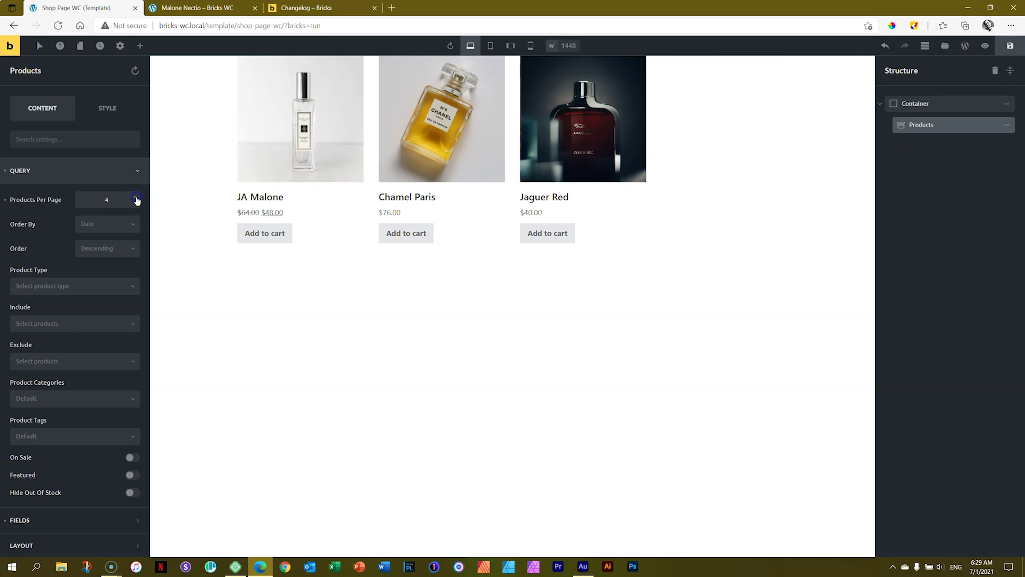
# - Set the layout of the Products element to 3 columns
pyautogui.click(95, 178)
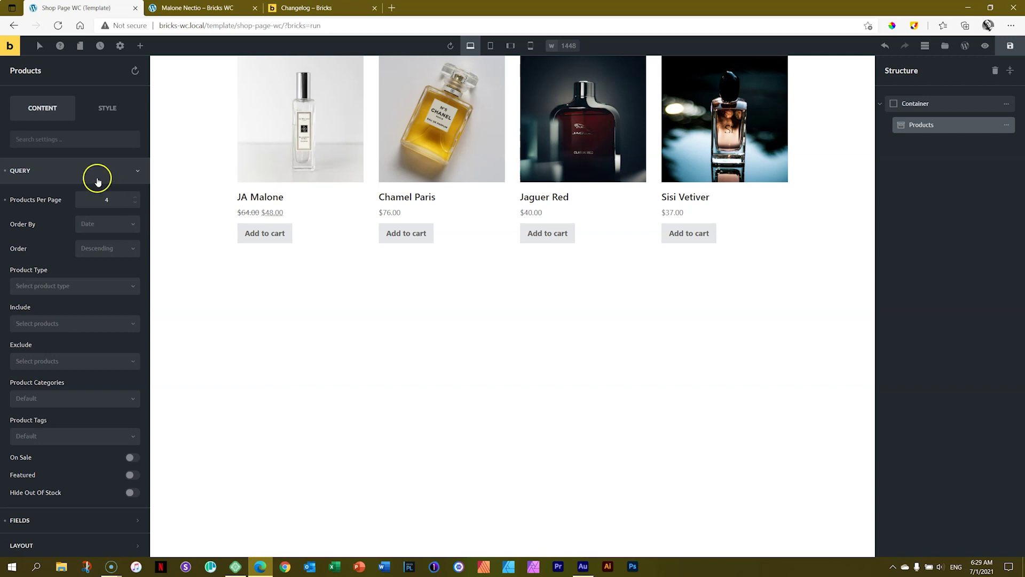
pyautogui.click(78, 221)
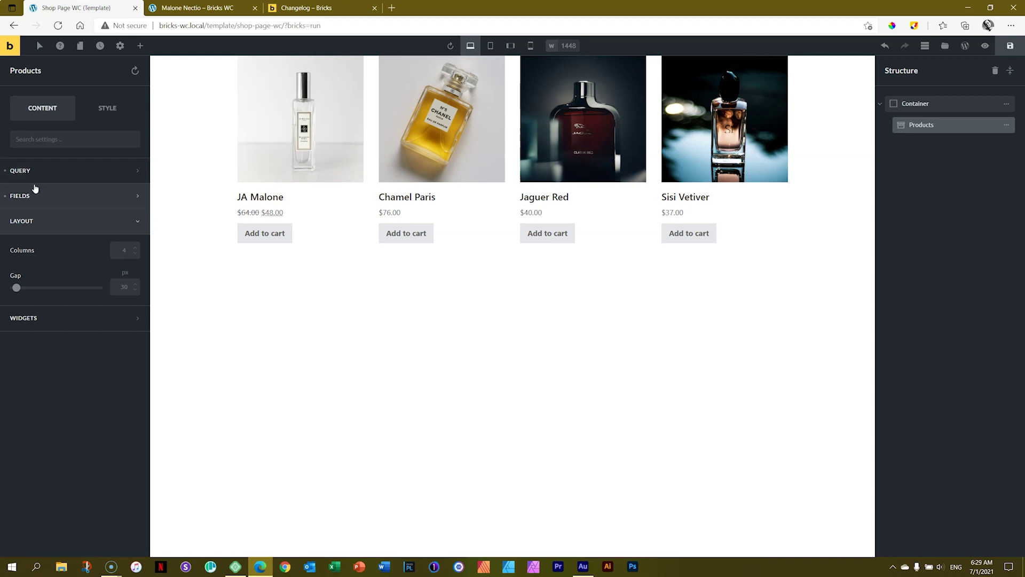
pyautogui.click(126, 250)
pyautogui.press('Down')
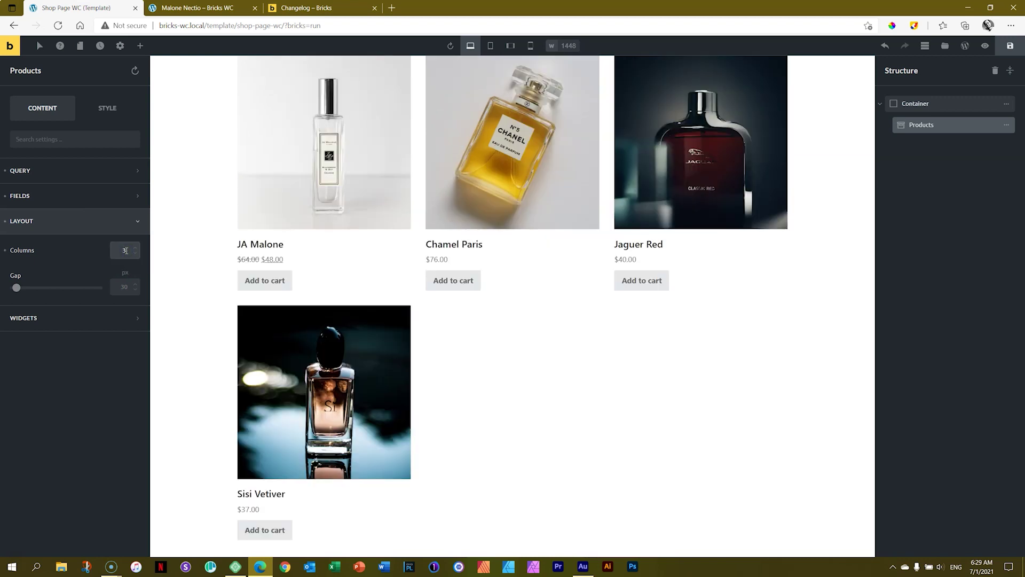
# - Try a larger Products Per Page count in the Products query and settle on 3
pyautogui.click(82, 172)
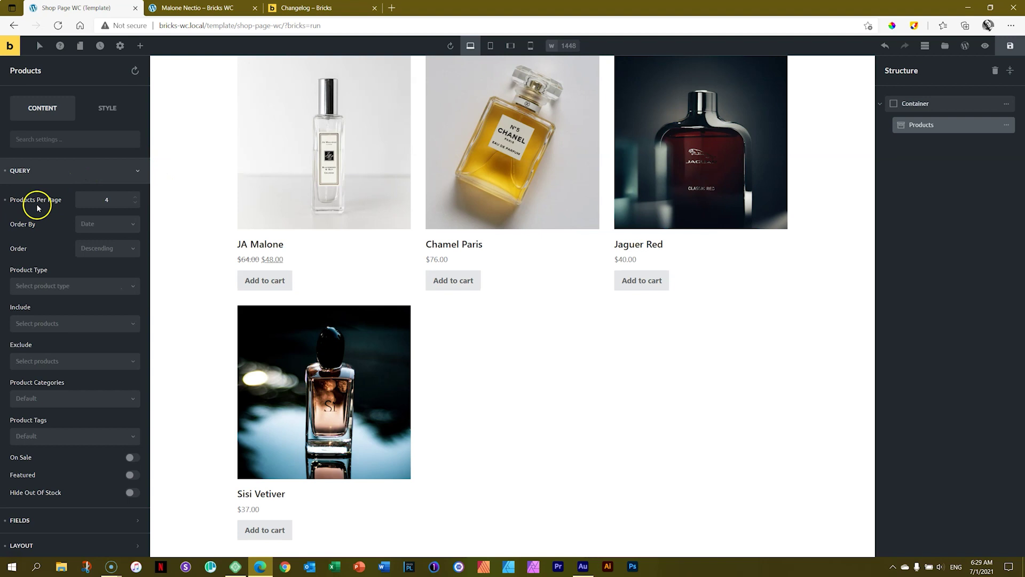
pyautogui.click(138, 207)
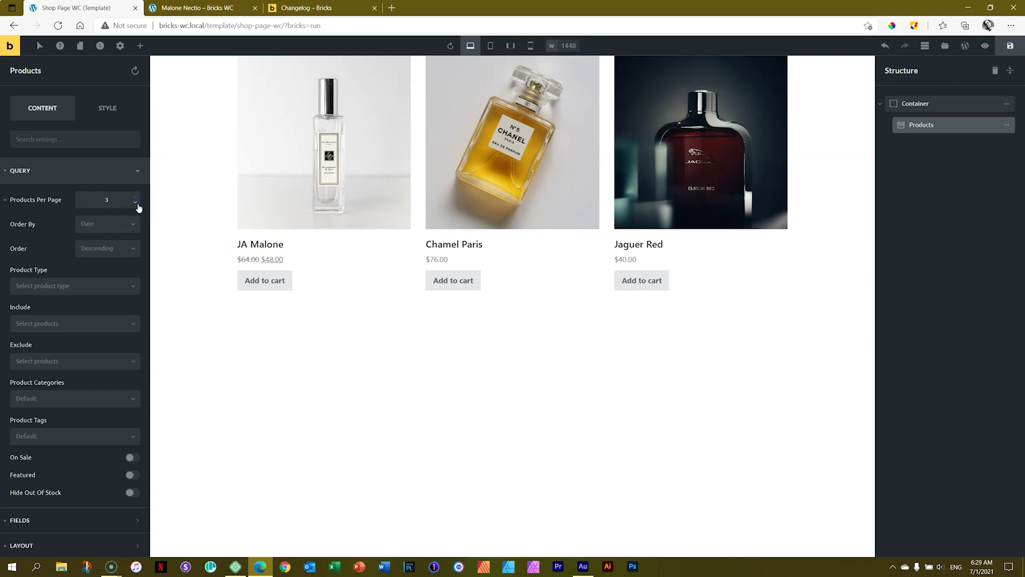
pyautogui.click(138, 200)
pyautogui.click(138, 199)
pyautogui.click(137, 200)
pyautogui.click(138, 199)
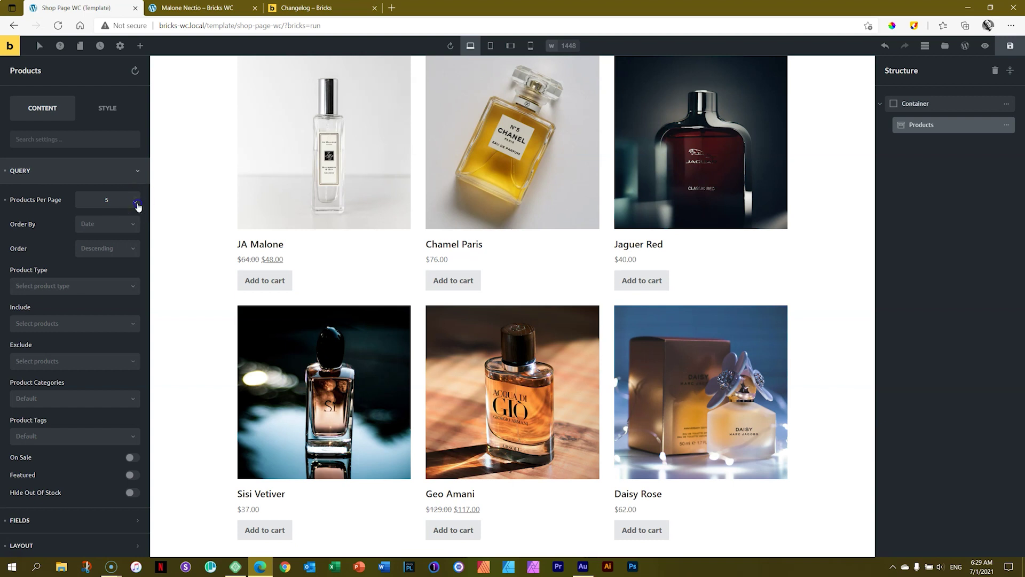
pyautogui.click(138, 205)
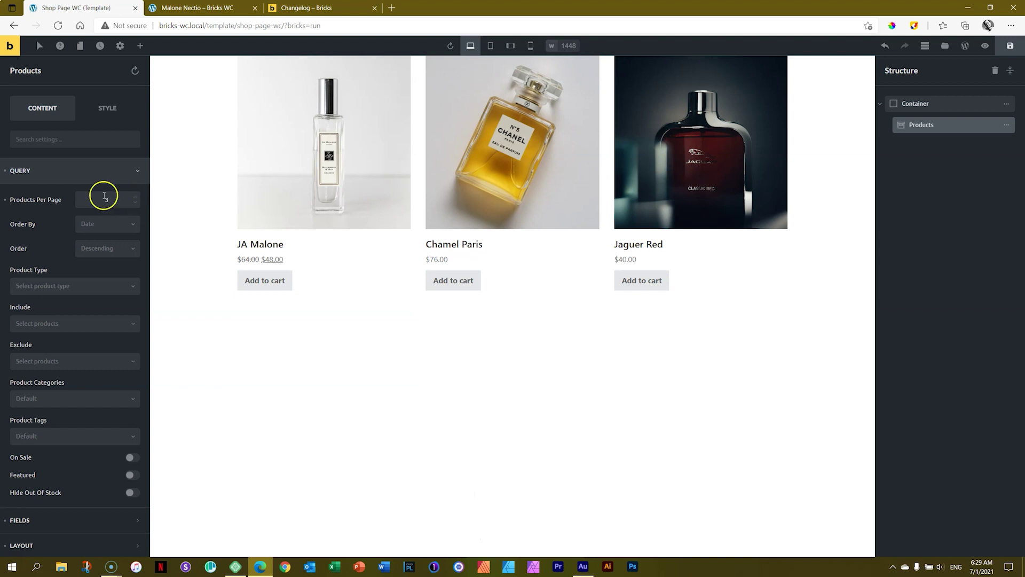
# - Examine the Order By, Order and Product Type options in the Products query without changing them
pyautogui.click(60, 170)
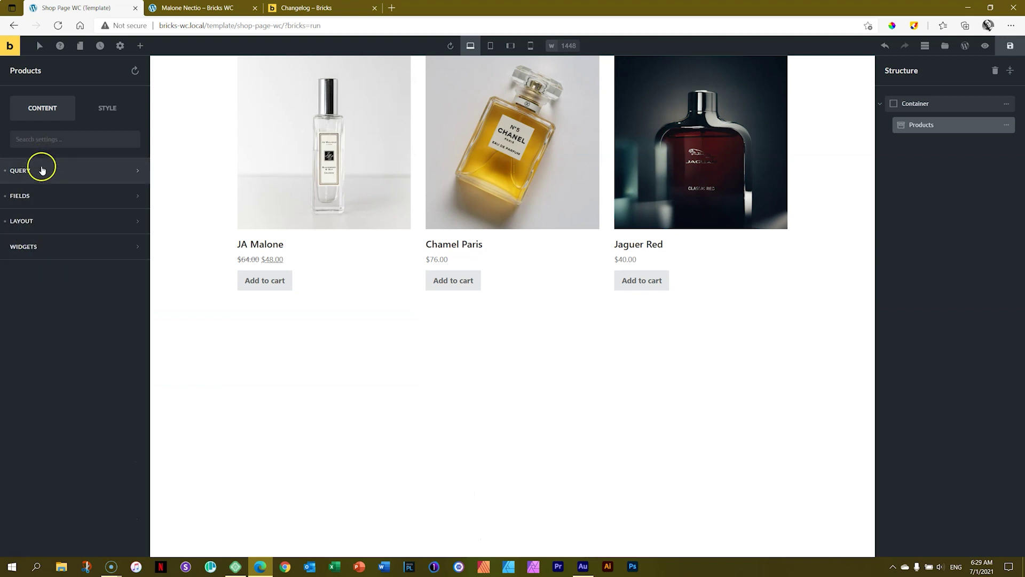
pyautogui.click(30, 171)
pyautogui.click(31, 171)
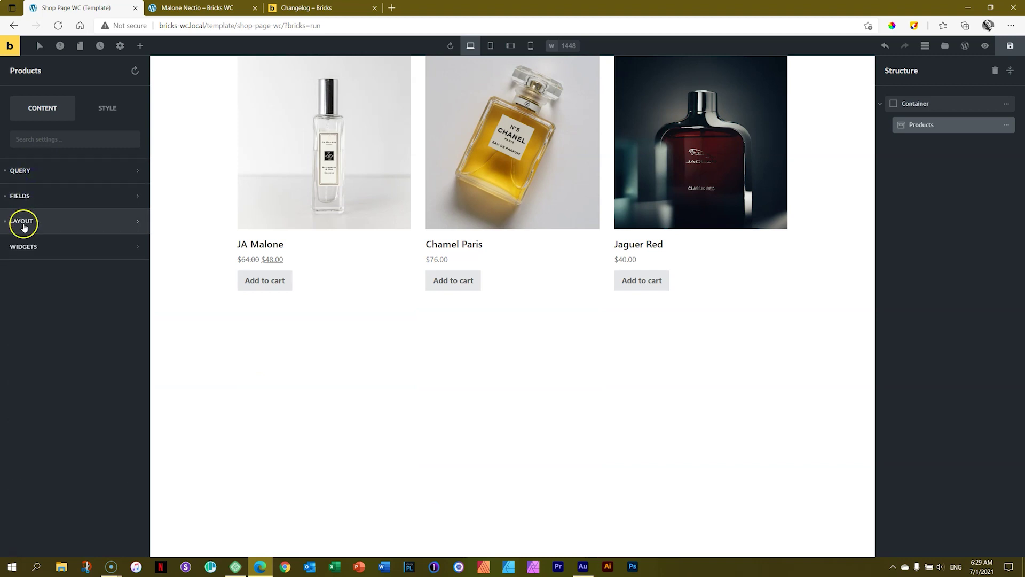
pyautogui.click(24, 227)
pyautogui.click(25, 171)
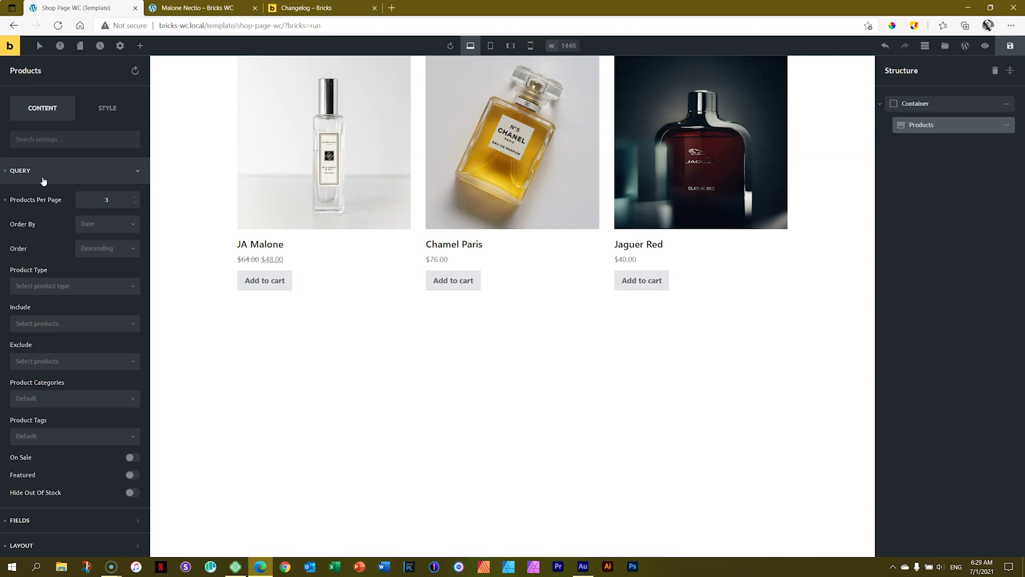
pyautogui.click(96, 225)
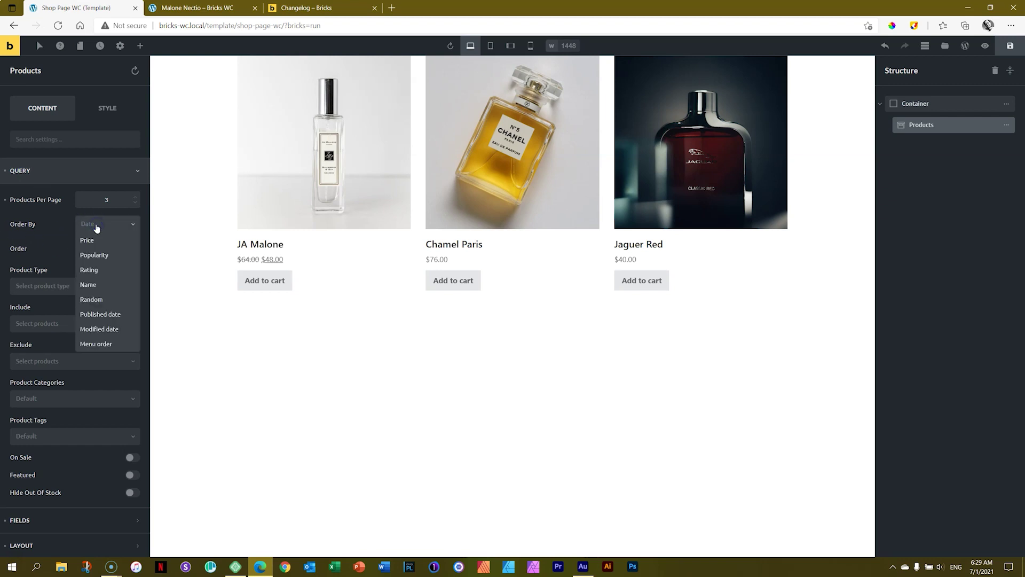
pyautogui.click(92, 226)
pyautogui.click(94, 250)
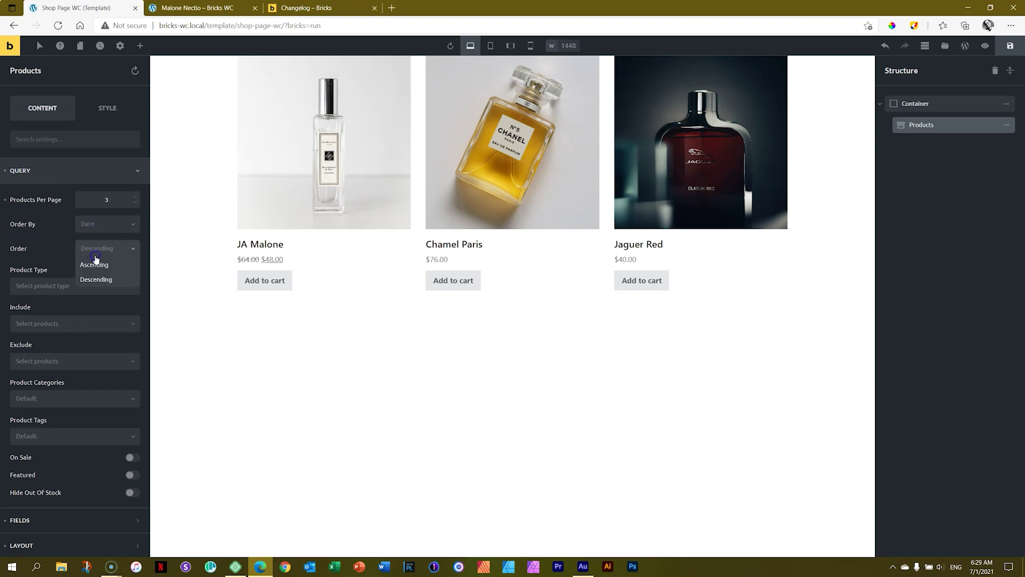
pyautogui.click(97, 250)
pyautogui.click(40, 288)
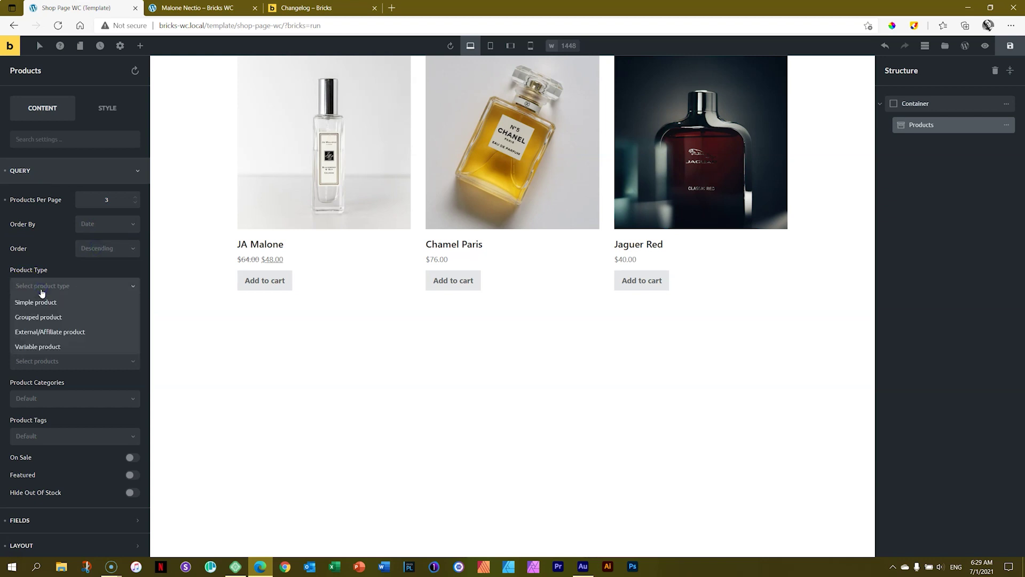
pyautogui.click(65, 288)
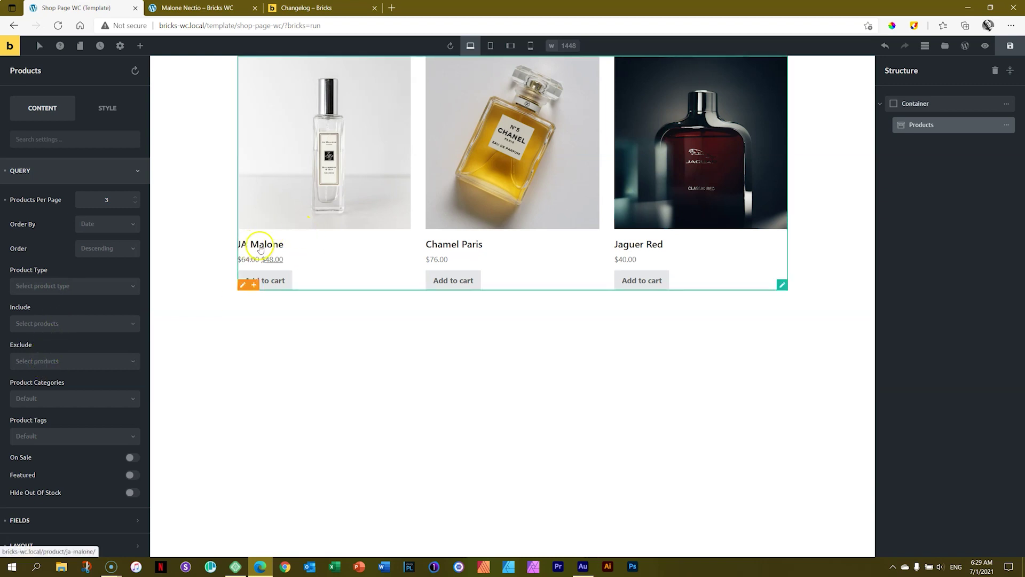
# - Try excluding the JA Malone and Sisi Vetiver products from the query, and clear both exclusions
pyautogui.click(59, 368)
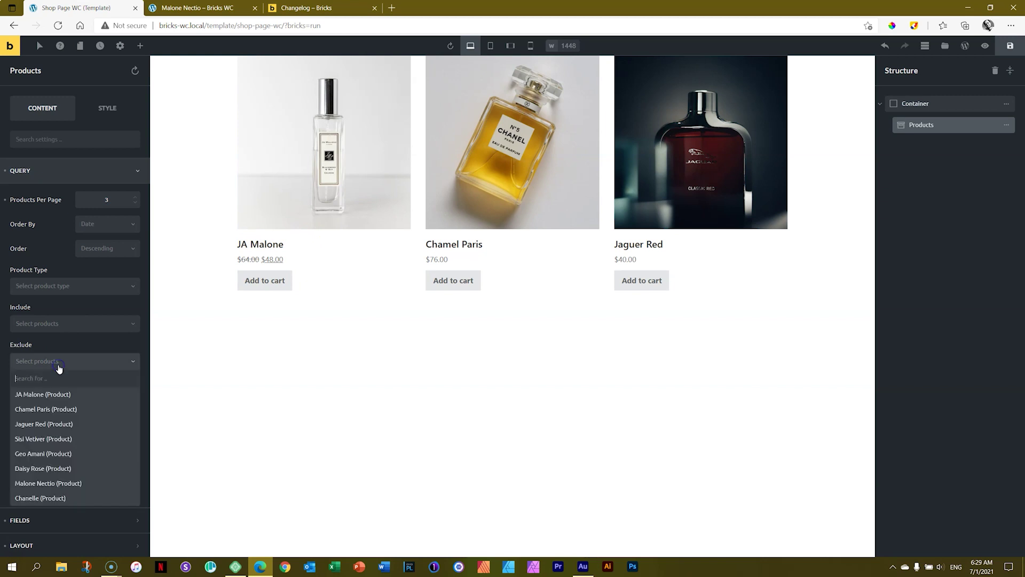
pyautogui.click(52, 395)
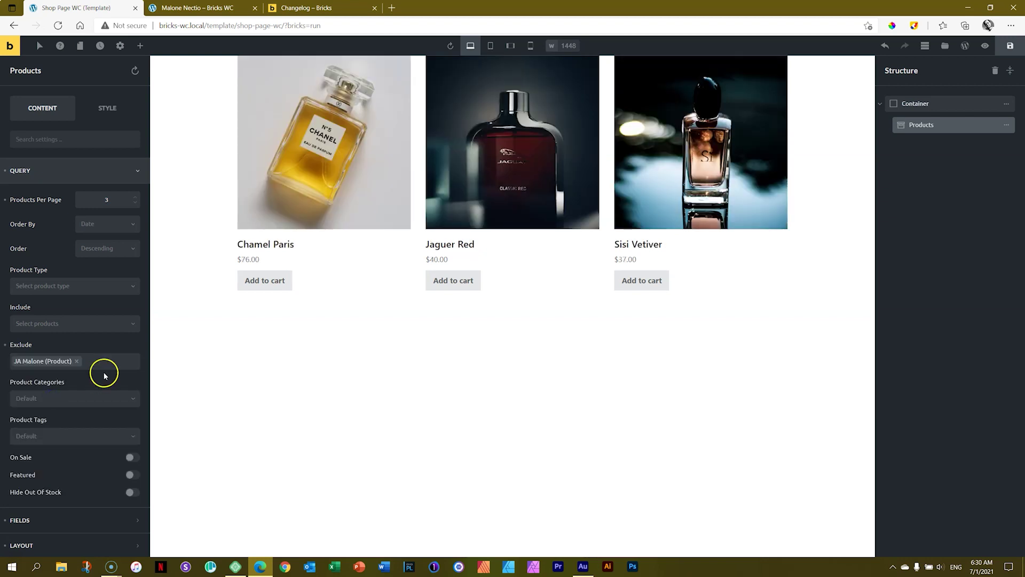
pyautogui.click(104, 365)
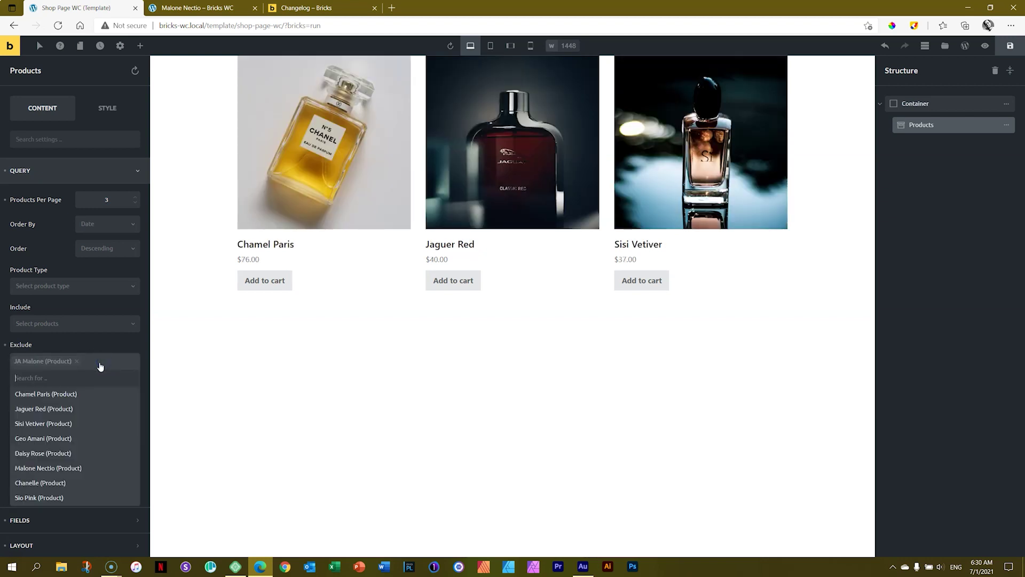
pyautogui.click(47, 423)
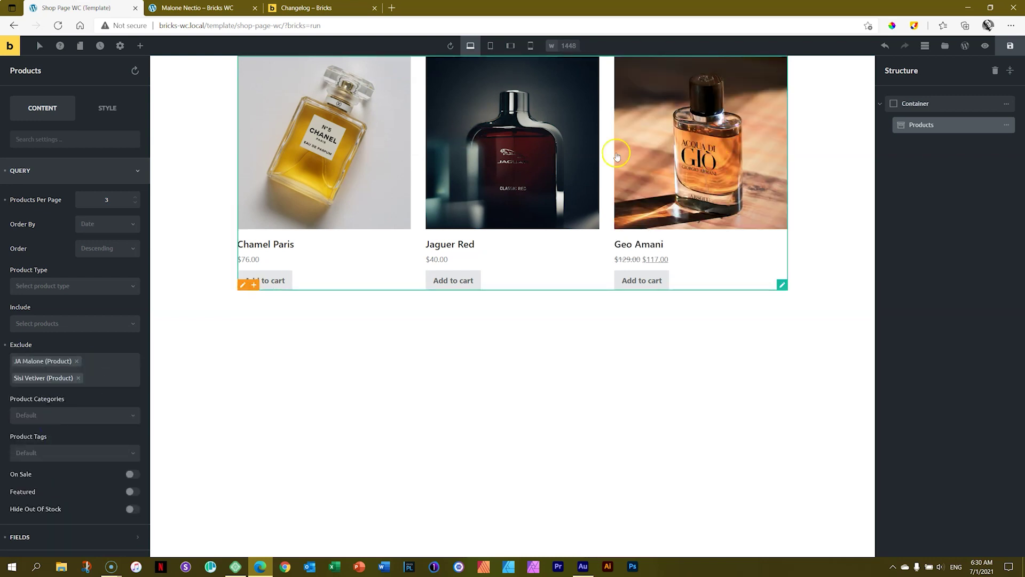
pyautogui.click(77, 361)
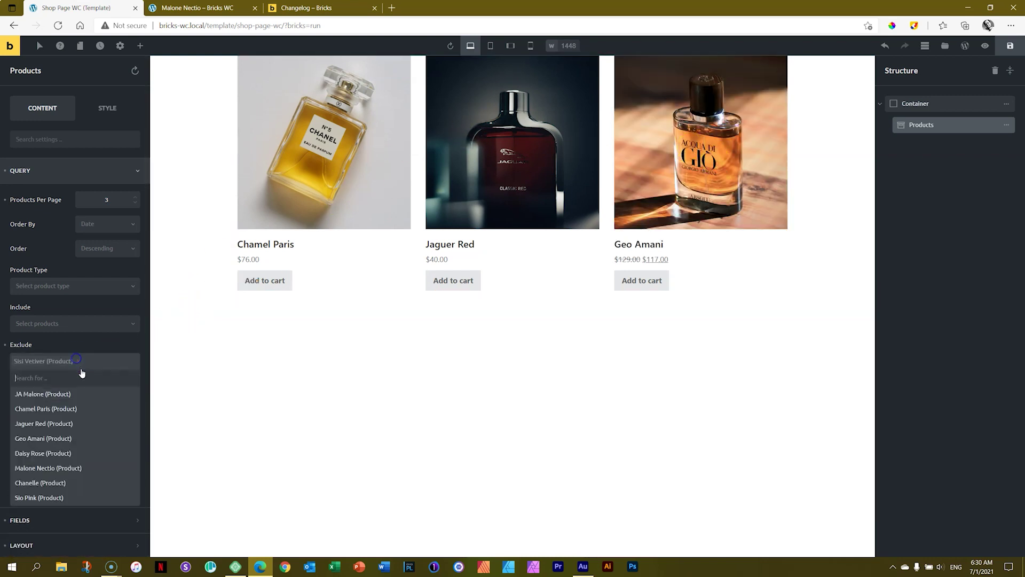
pyautogui.click(76, 360)
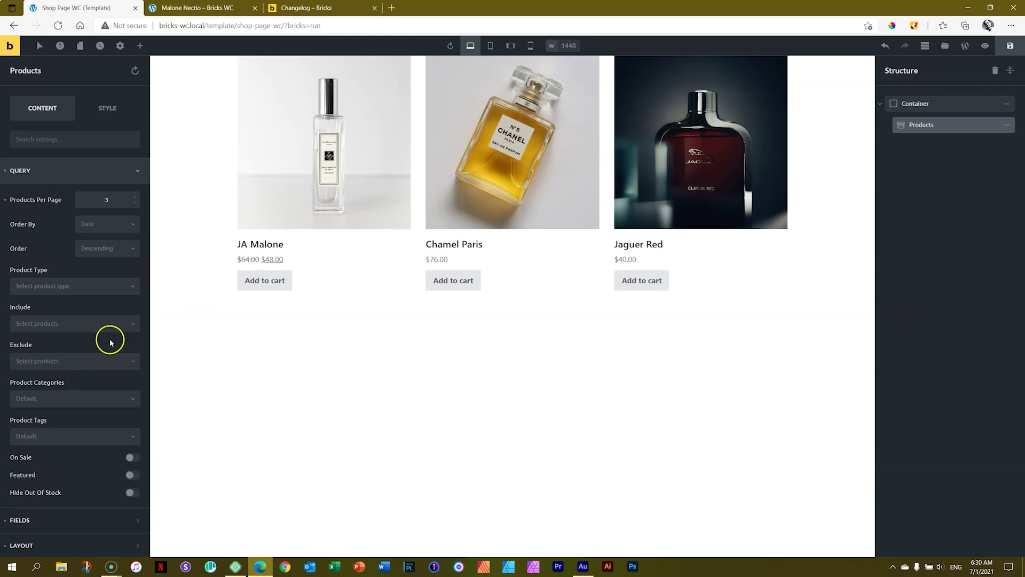
# - Check the Product Categories and Product Tags choices, and enable the On Sale filter in the Products query
pyautogui.scroll(-1, 110, 342)
pyautogui.click(39, 371)
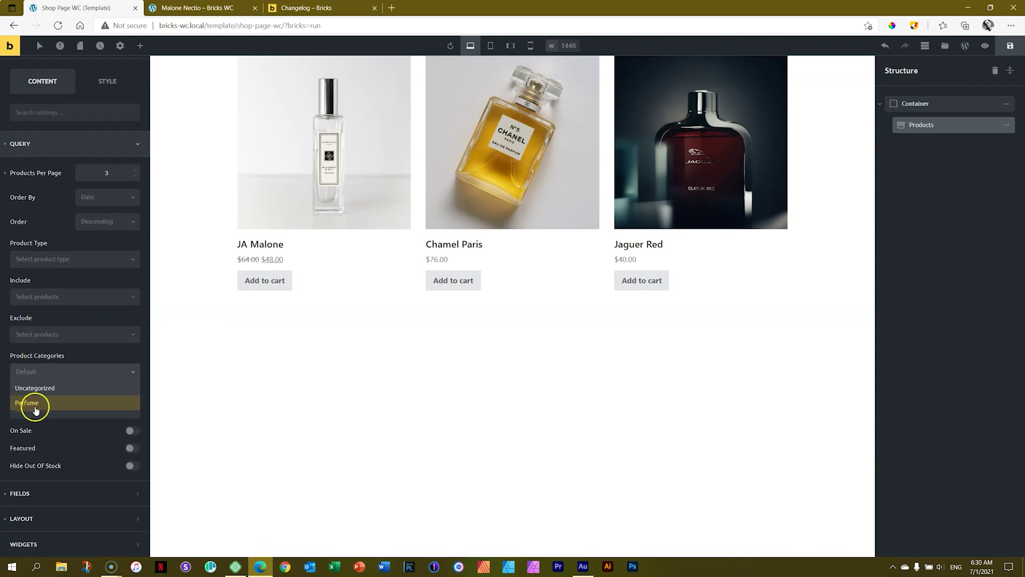
pyautogui.click(71, 370)
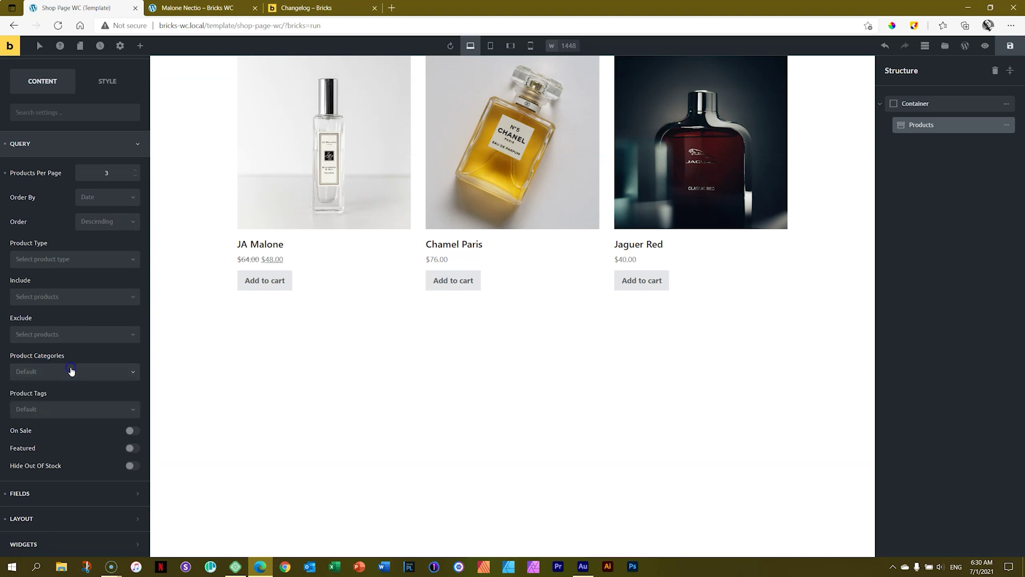
pyautogui.click(41, 410)
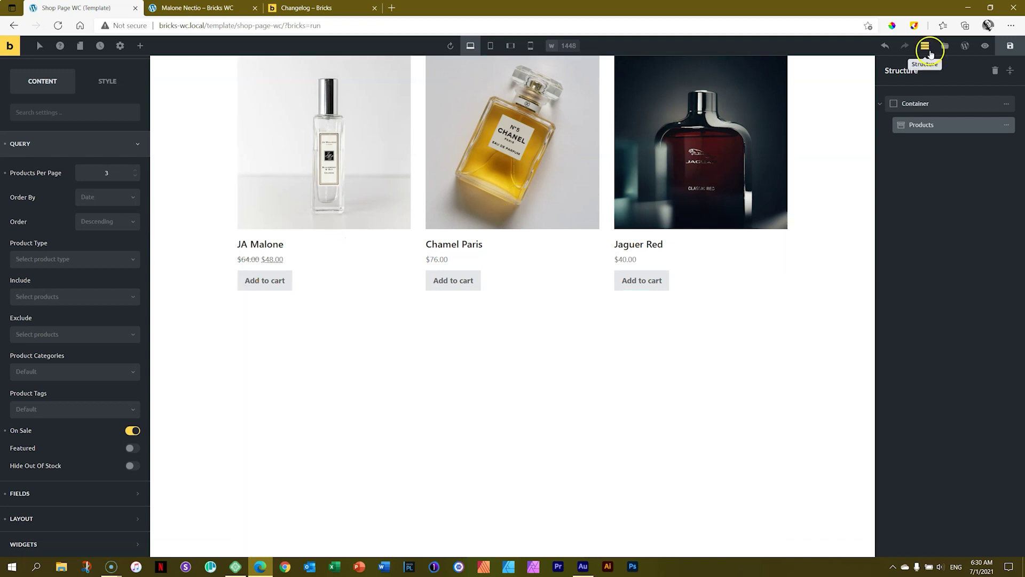
# - Save the template, check it on the front end, and return to editing mode in the builder
pyautogui.click(1013, 49)
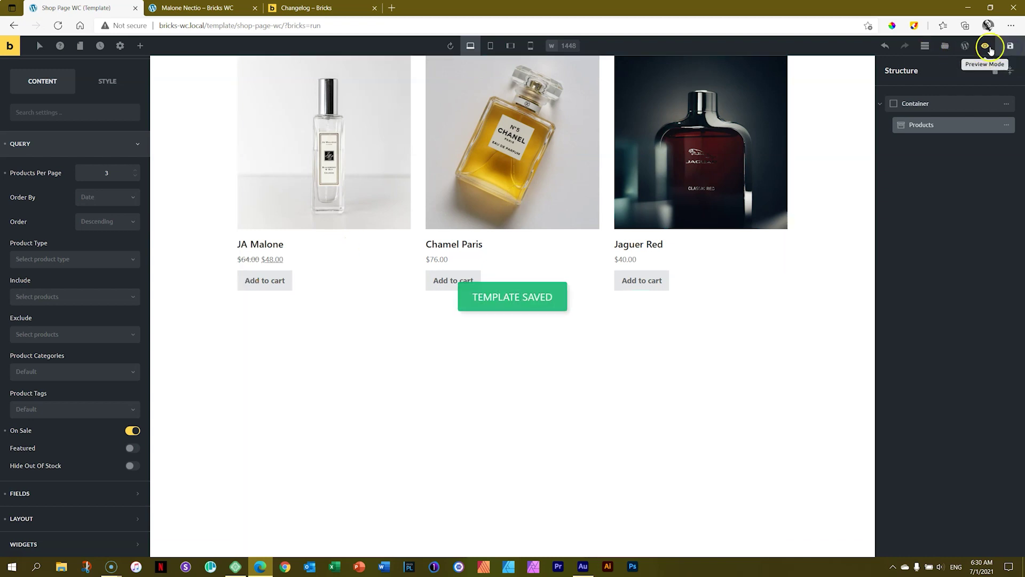
pyautogui.click(985, 46)
pyautogui.click(967, 47)
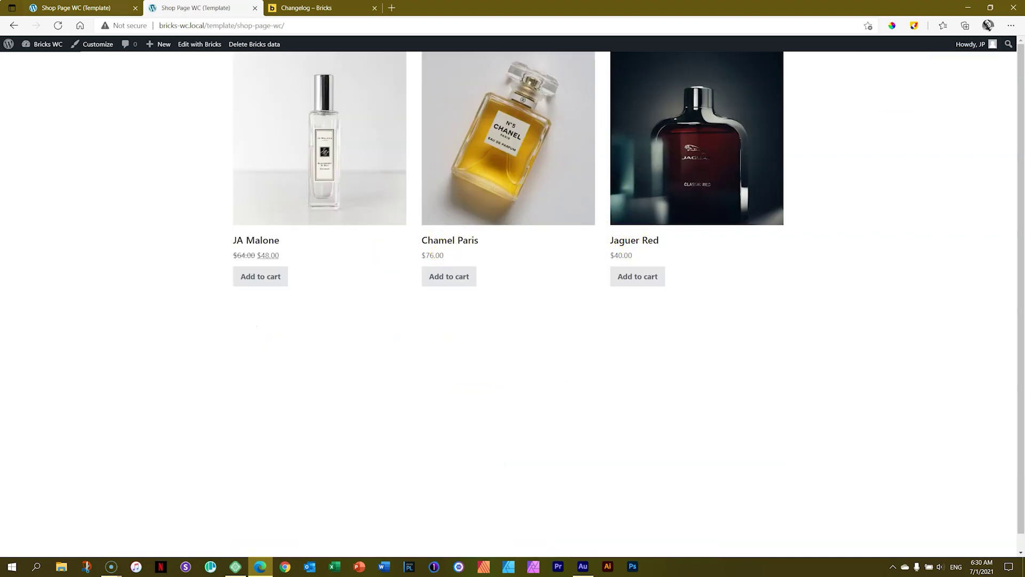
pyautogui.click(80, 7)
pyautogui.click(985, 45)
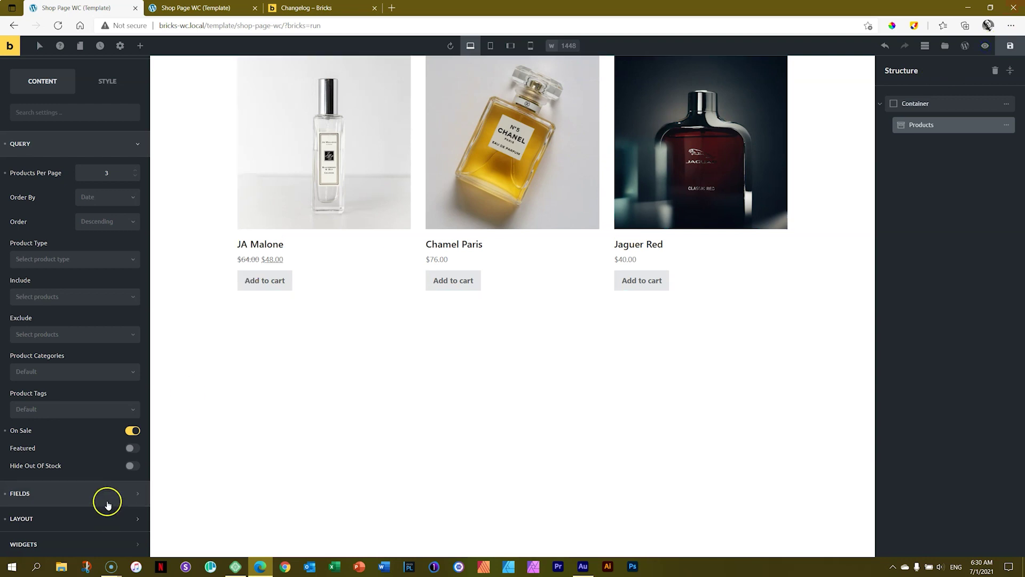
# - Disable the On Sale filter and enable the Featured filter in the Products query
pyautogui.click(131, 430)
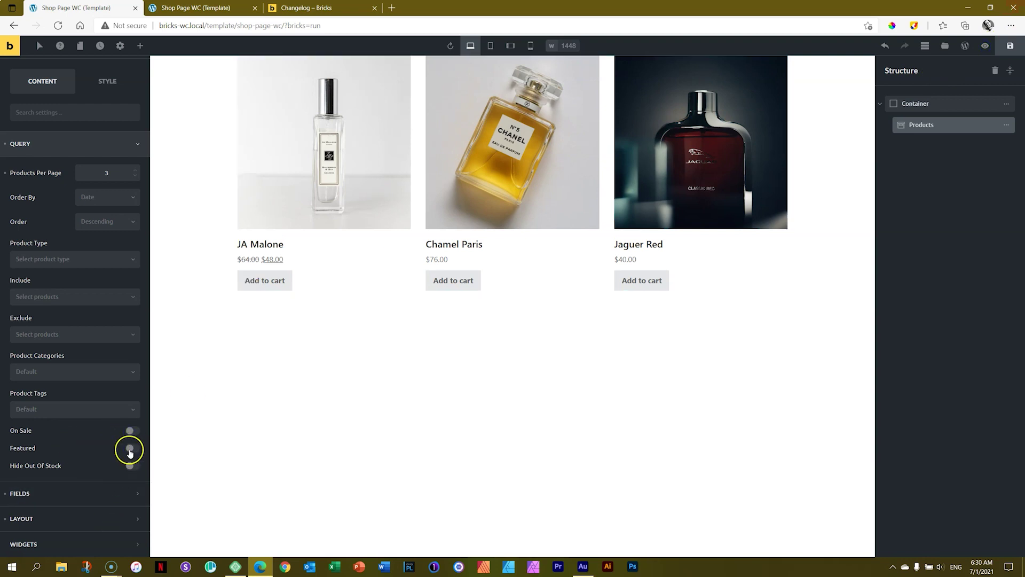
pyautogui.click(130, 451)
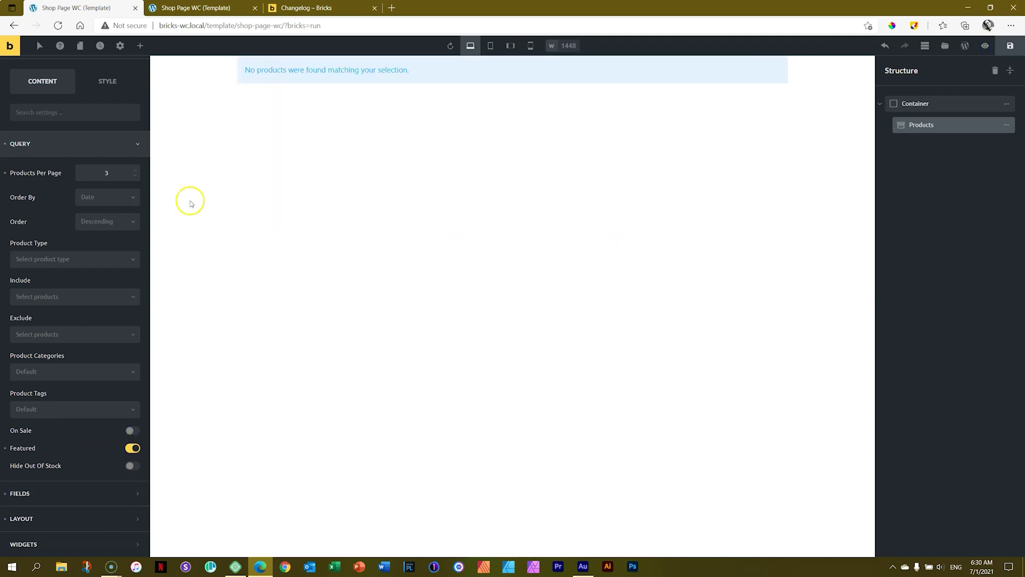
# - Disable the Featured filter in the Products query, try the On Sale filter, and compare the prices with the front end page
pyautogui.click(130, 465)
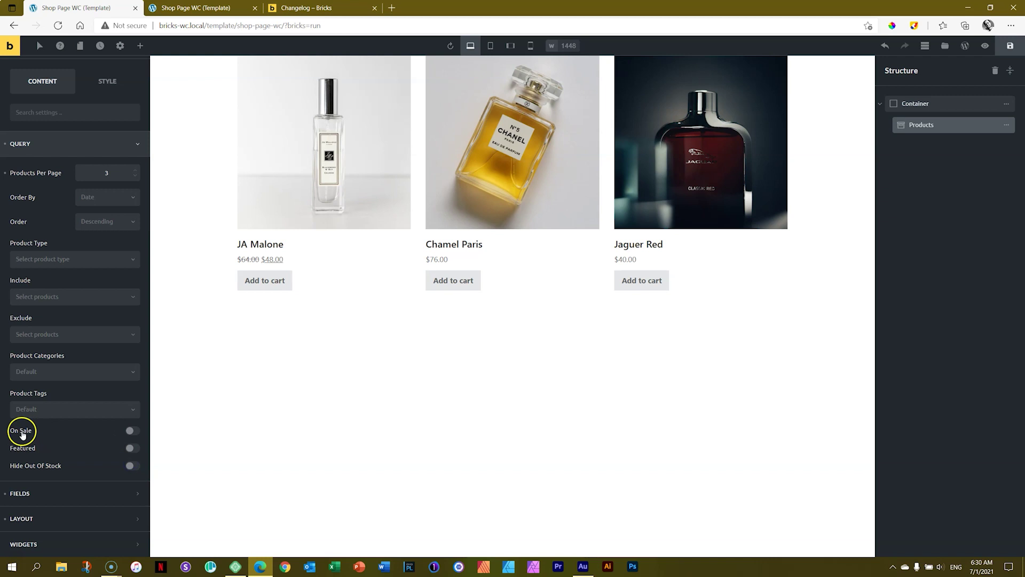
pyautogui.click(248, 260)
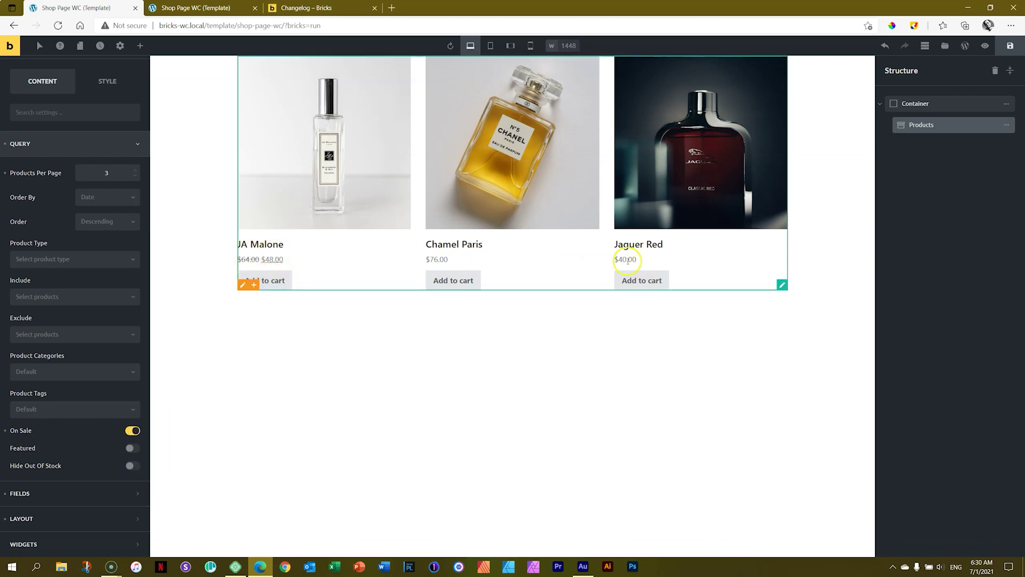
pyautogui.hotkey('ctrl', 'Tab')
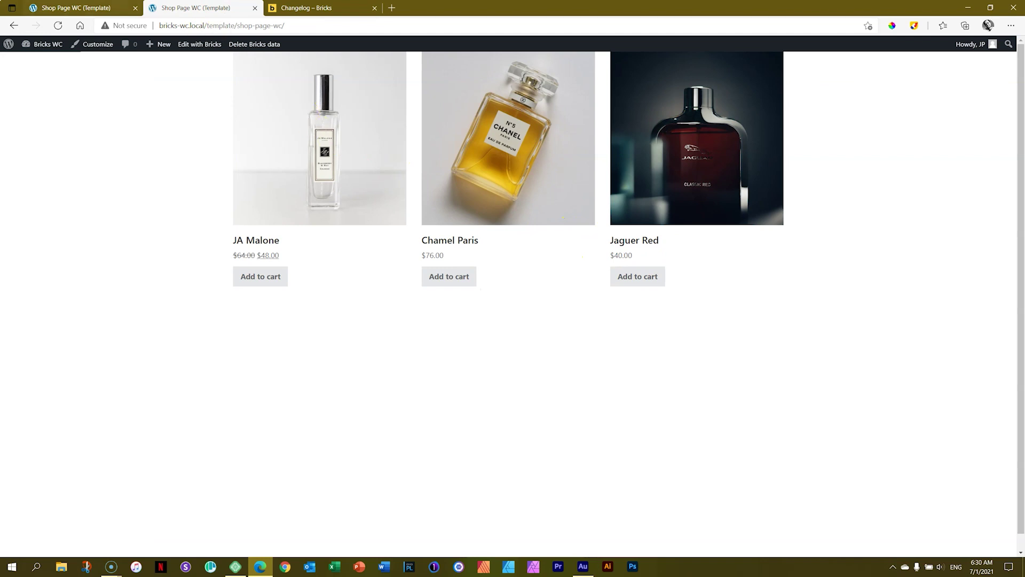
pyautogui.click(115, 9)
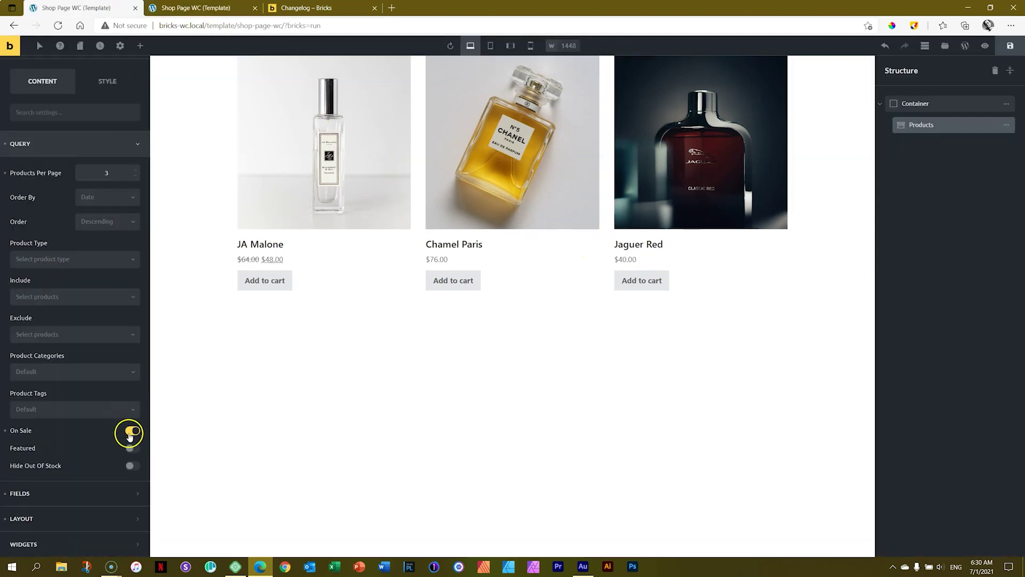
# - Try moving the product price field below the add-to-cart field in the Products element, and restore the original order
pyautogui.click(78, 150)
pyautogui.click(56, 196)
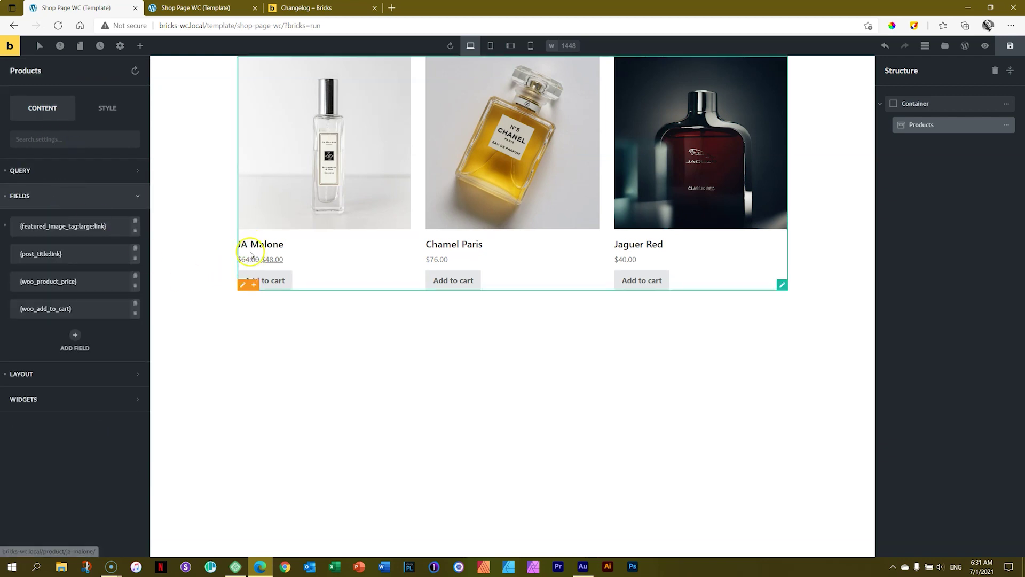
pyautogui.moveTo(108, 276); pyautogui.dragTo(37, 316)
pyautogui.click(29, 309)
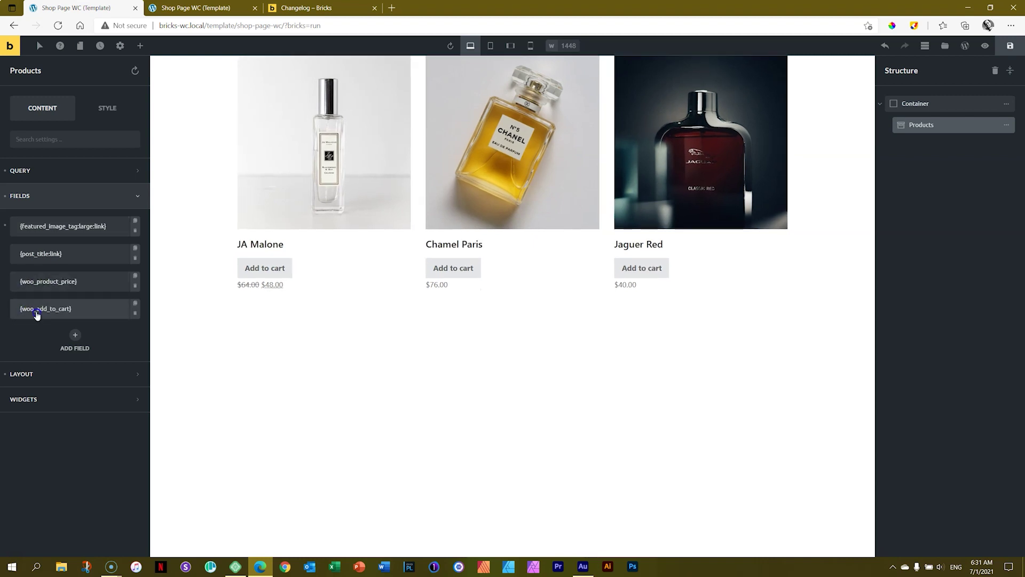
# - Try adding a new field to the product cards, inspect its dynamic data, and delete it
pyautogui.click(75, 335)
pyautogui.click(87, 322)
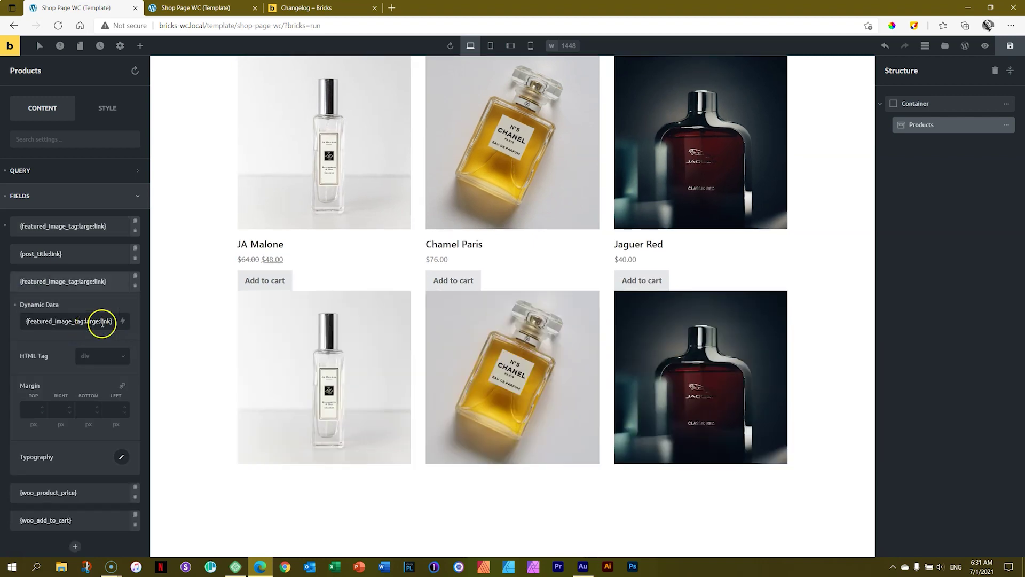
pyautogui.click(135, 285)
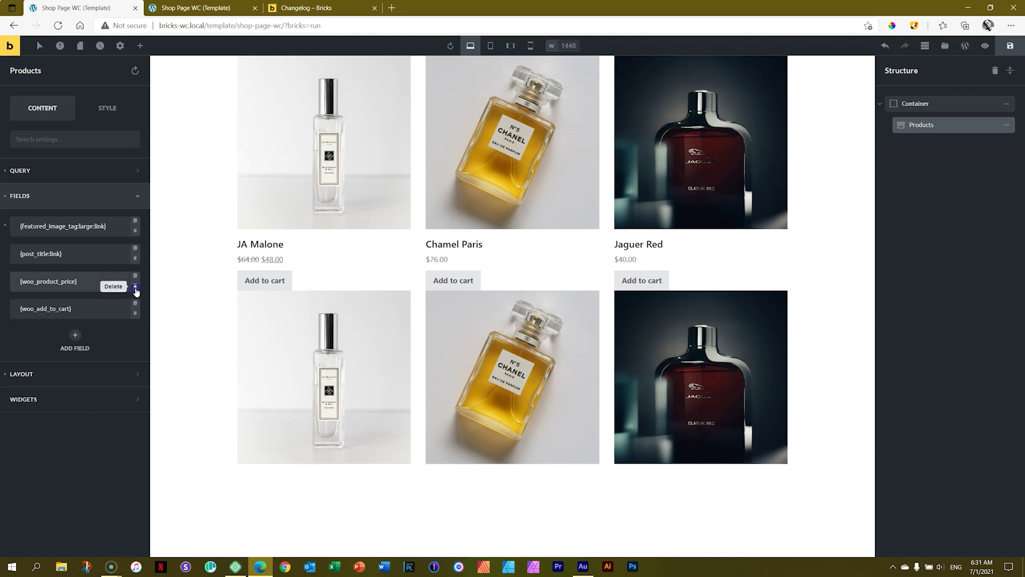
# - Check the Products element's column layout, and show the Order By and Pagination widgets after the grid
pyautogui.click(23, 375)
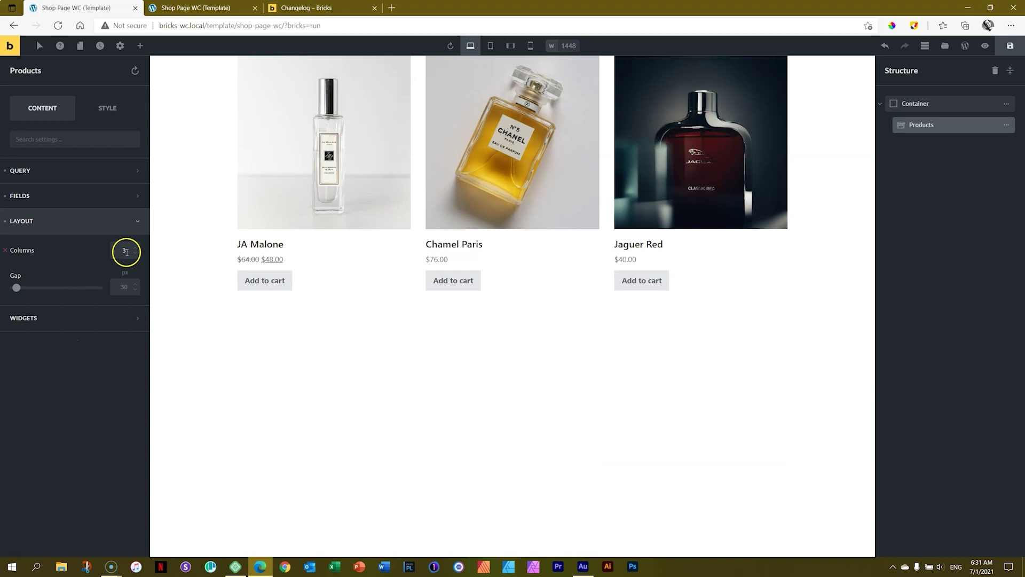
pyautogui.click(50, 313)
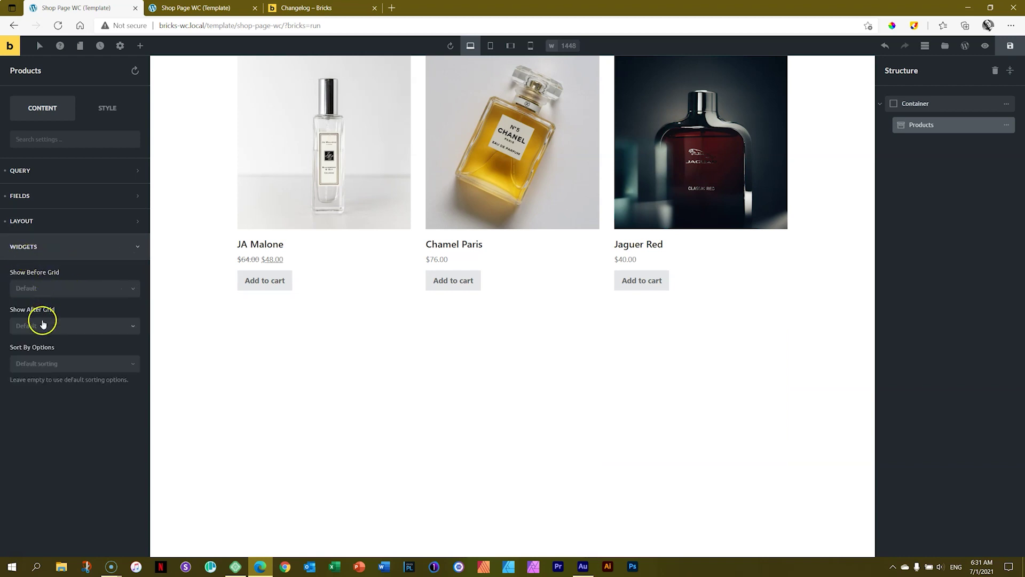
pyautogui.click(33, 326)
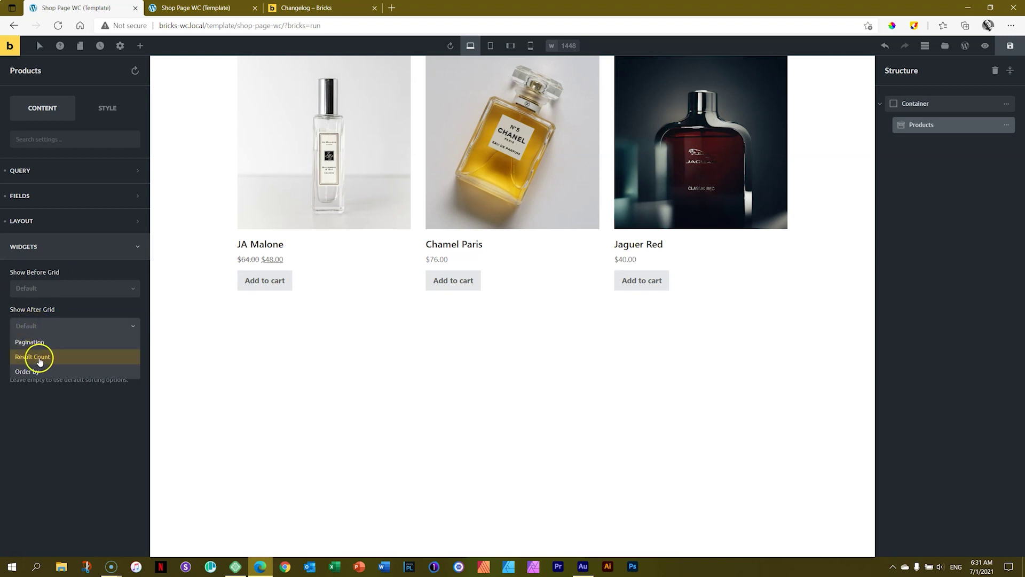
pyautogui.click(33, 374)
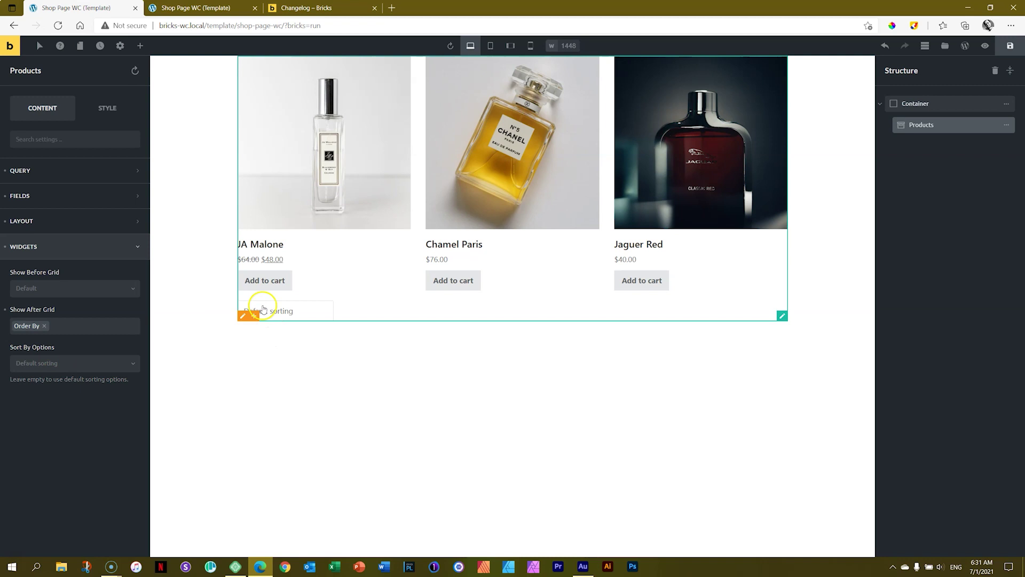
pyautogui.click(84, 326)
pyautogui.click(48, 341)
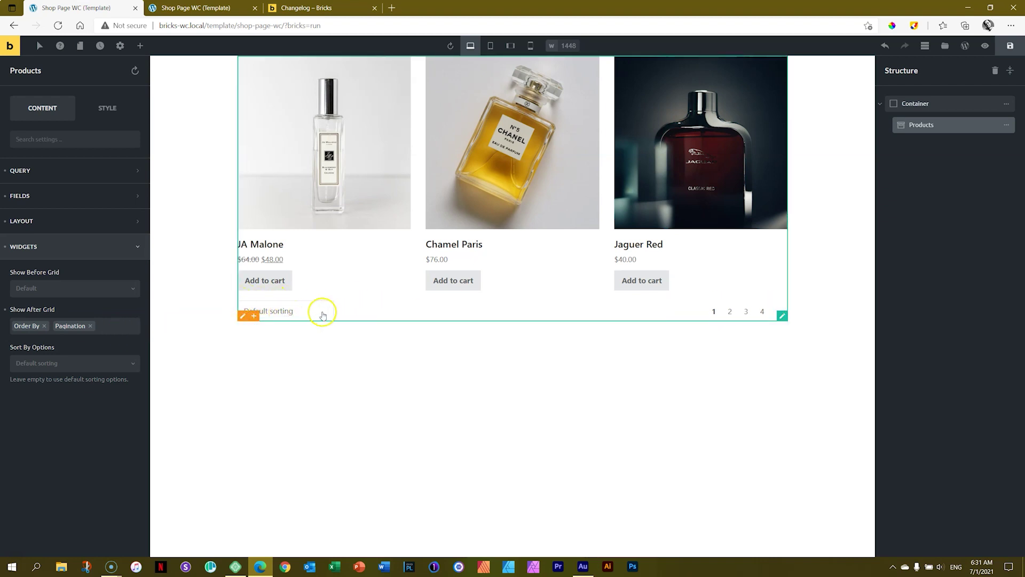
# - Add a Breadcrumbs element above the products, and place a Mini Cart as the first element inside the container
pyautogui.click(140, 46)
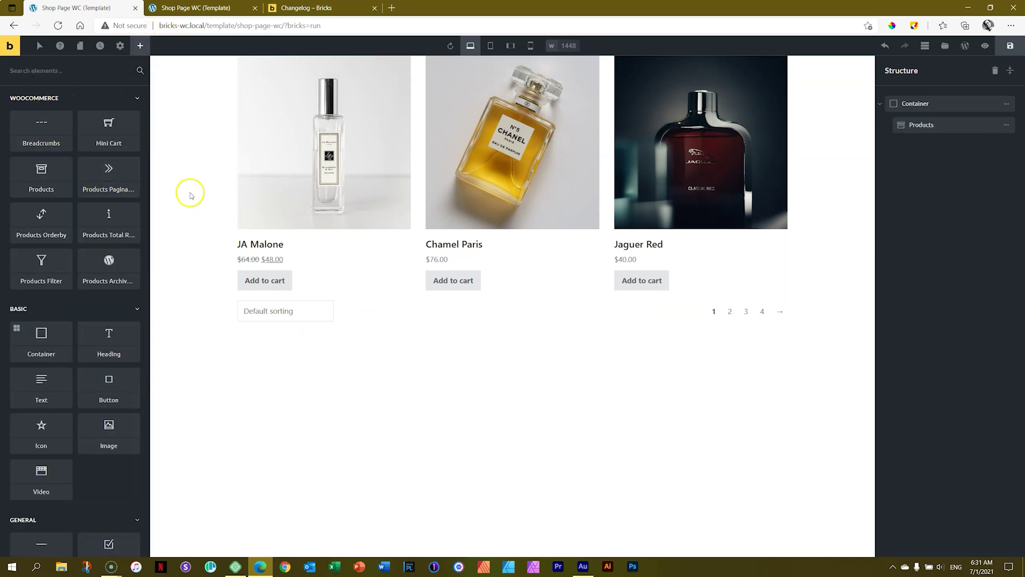
pyautogui.moveTo(41, 130); pyautogui.dragTo(259, 62)
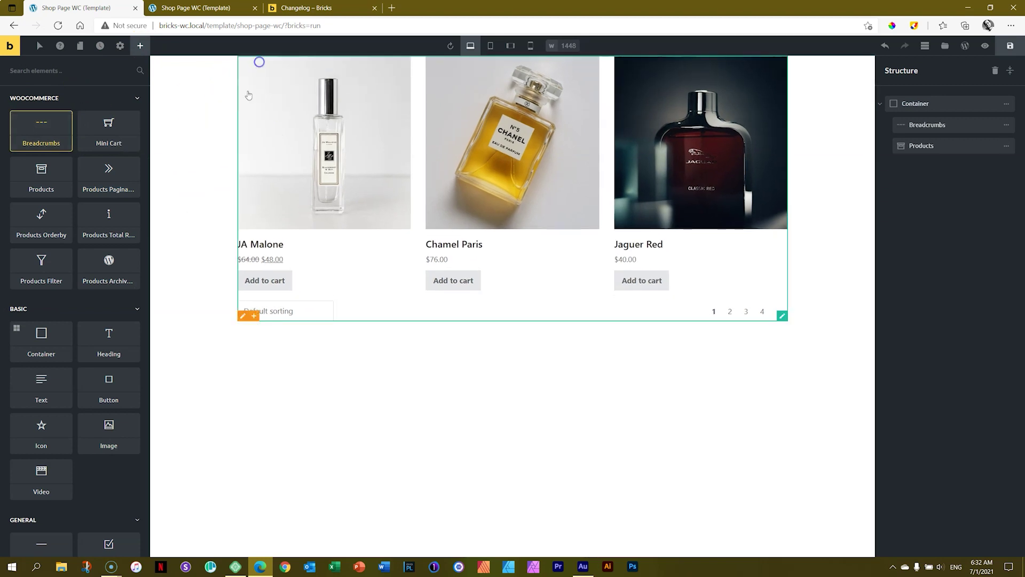
pyautogui.click(109, 129)
pyautogui.click(110, 129)
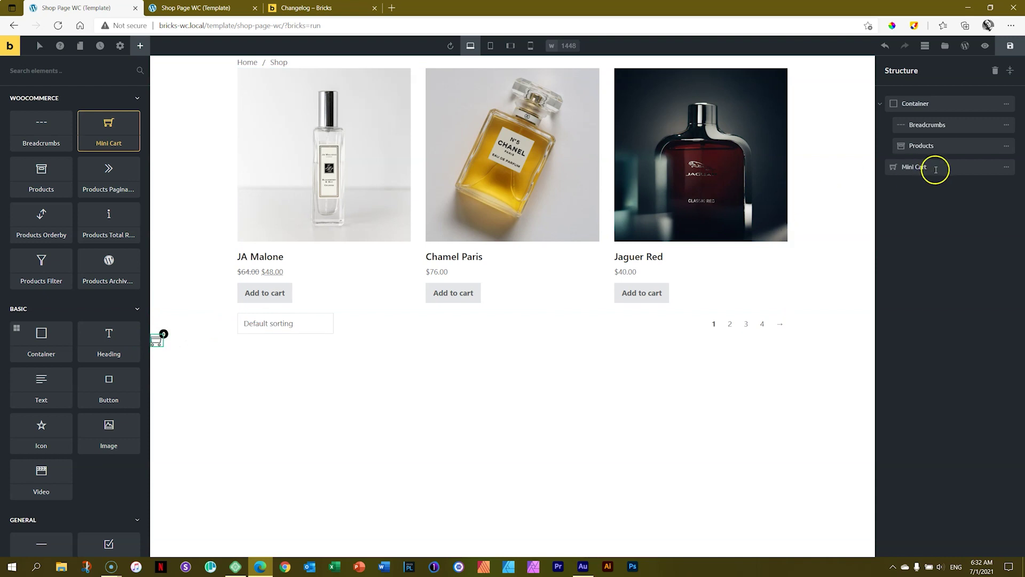
pyautogui.click(909, 166)
pyautogui.moveTo(910, 158); pyautogui.dragTo(914, 127)
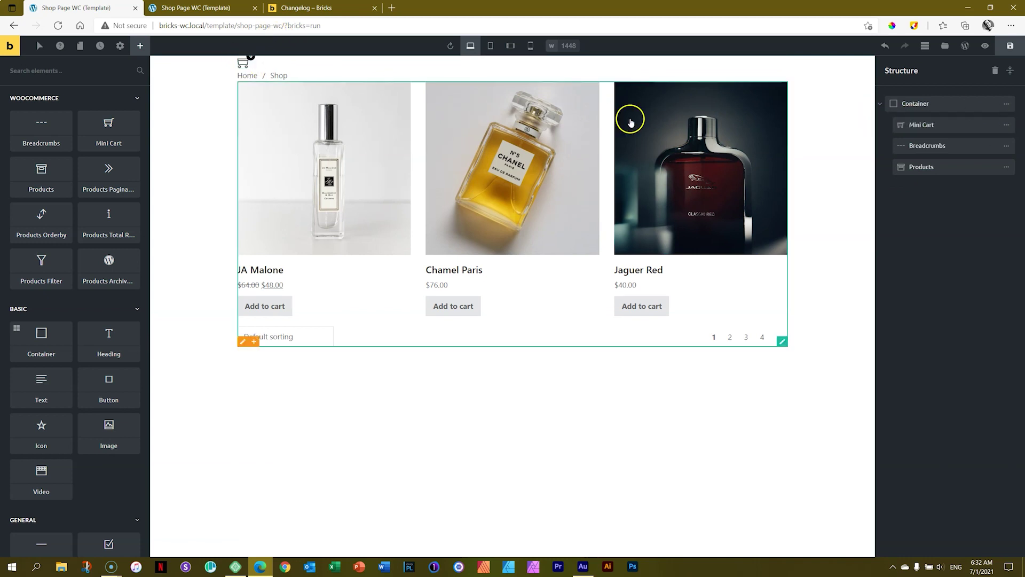
# - Add about 50 px of top spacing to the container above the Mini Cart
pyautogui.click(929, 106)
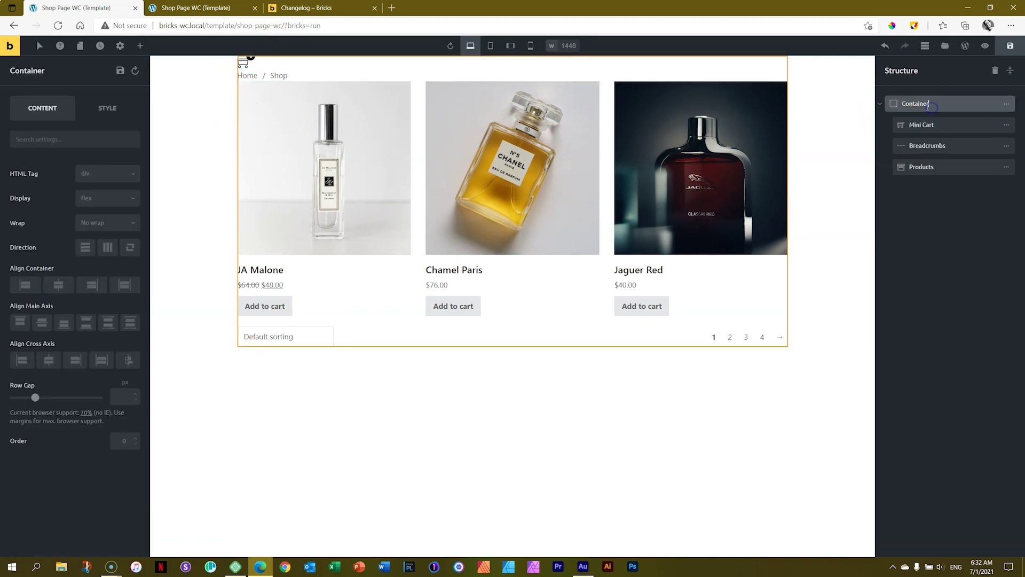
pyautogui.moveTo(773, 64); pyautogui.dragTo(770, 87)
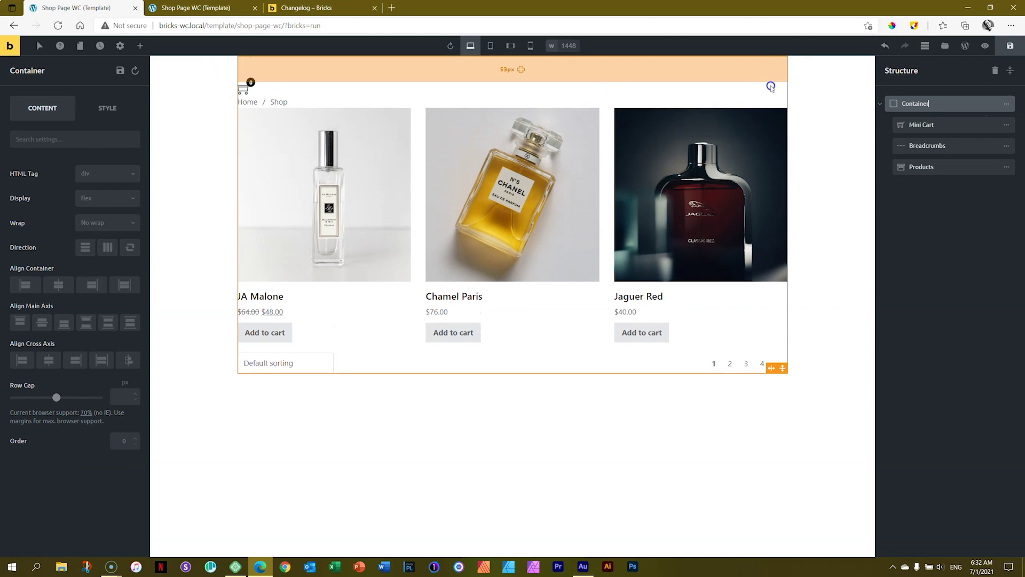
pyautogui.click(835, 105)
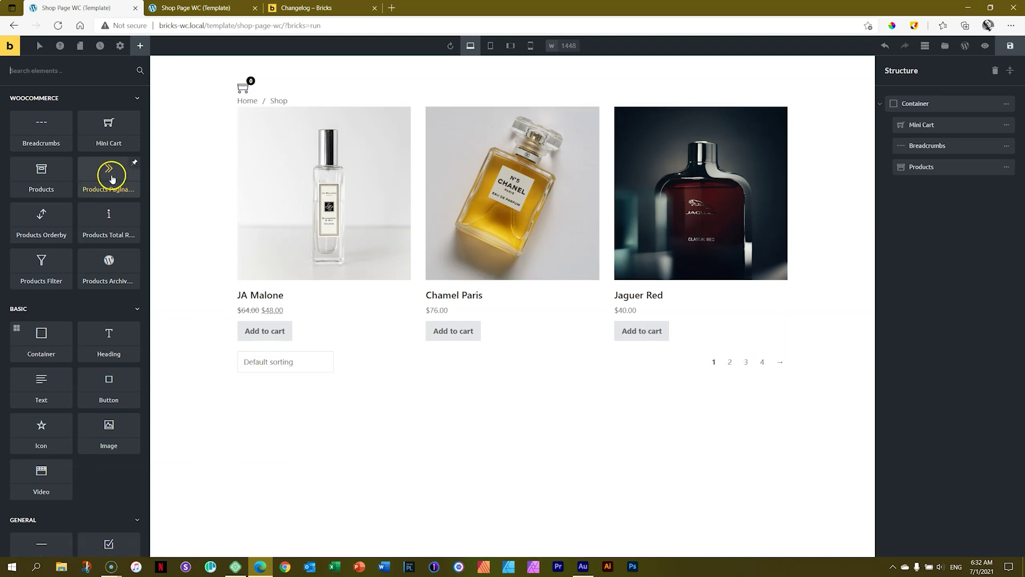
# - Add Products Pagination below the products, and place a Products Total Results element beneath it inside the container
pyautogui.moveTo(109, 178); pyautogui.dragTo(275, 380)
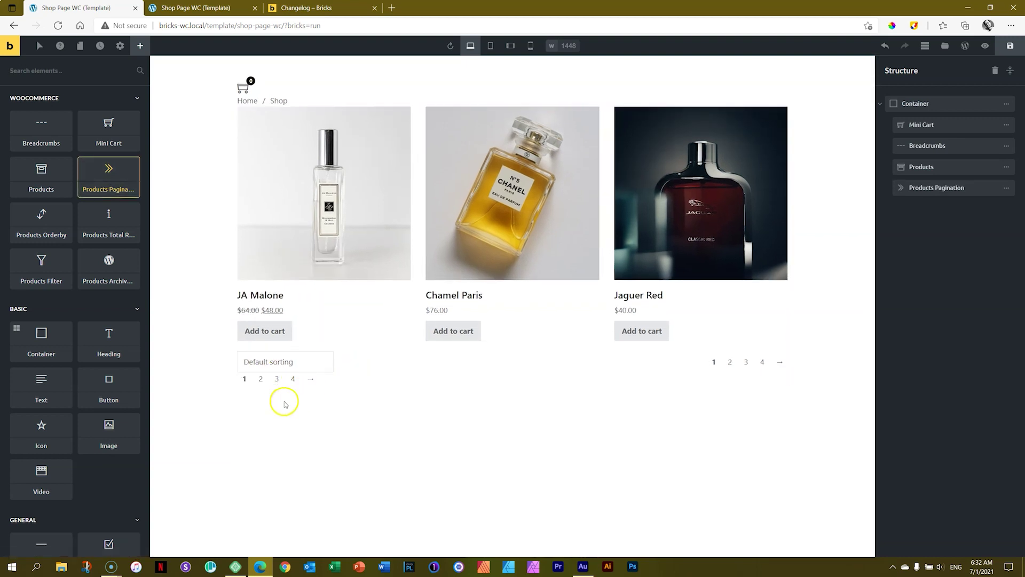
pyautogui.click(109, 235)
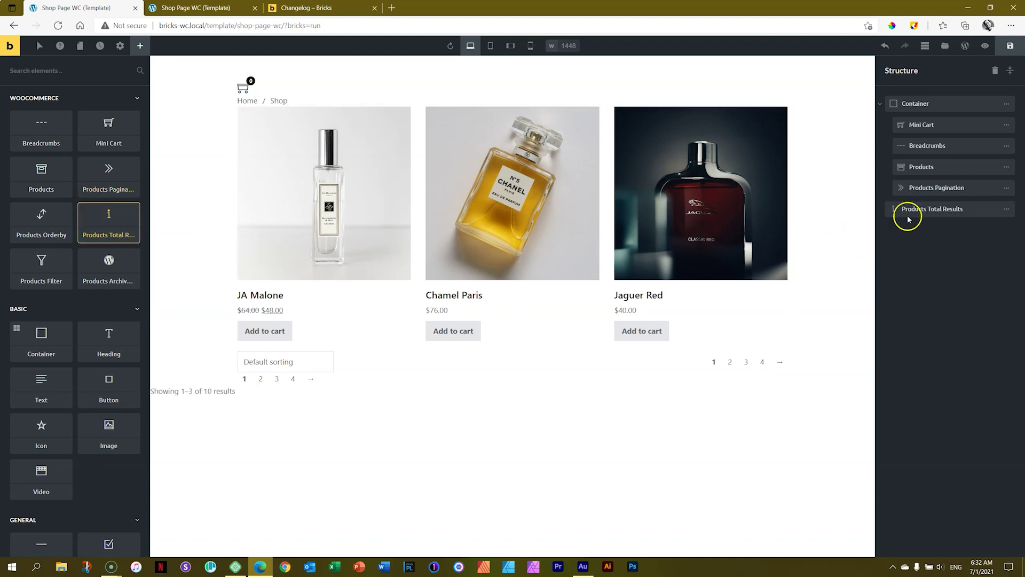
pyautogui.moveTo(885, 209); pyautogui.dragTo(914, 210)
# - Insert a Products Filter element between the breadcrumbs and the products, and set its first item's filter type to Taxonomy
pyautogui.moveTo(41, 260); pyautogui.dragTo(289, 135)
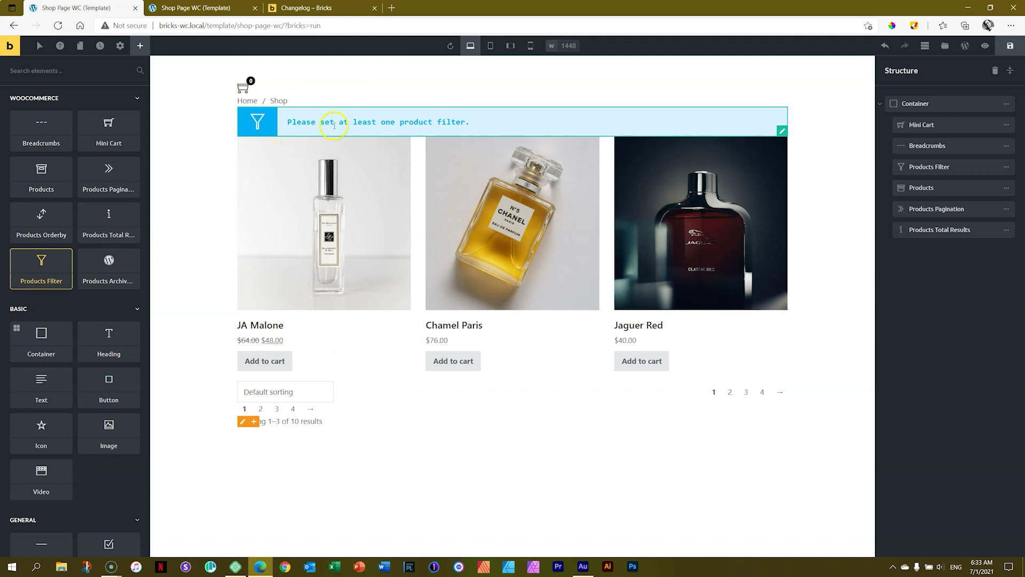
pyautogui.click(320, 122)
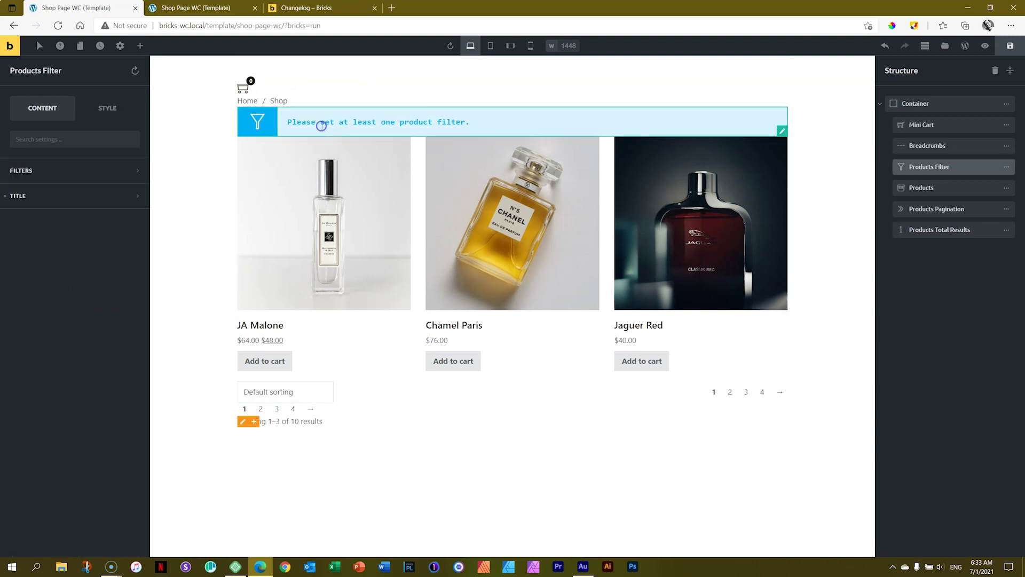
pyautogui.click(81, 175)
pyautogui.click(78, 200)
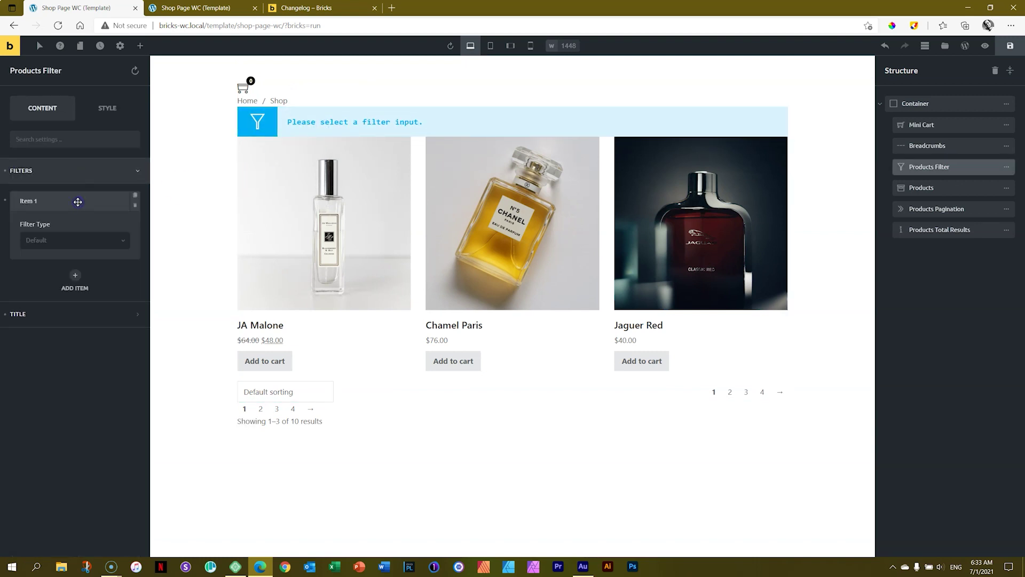
pyautogui.click(59, 251)
pyautogui.click(59, 262)
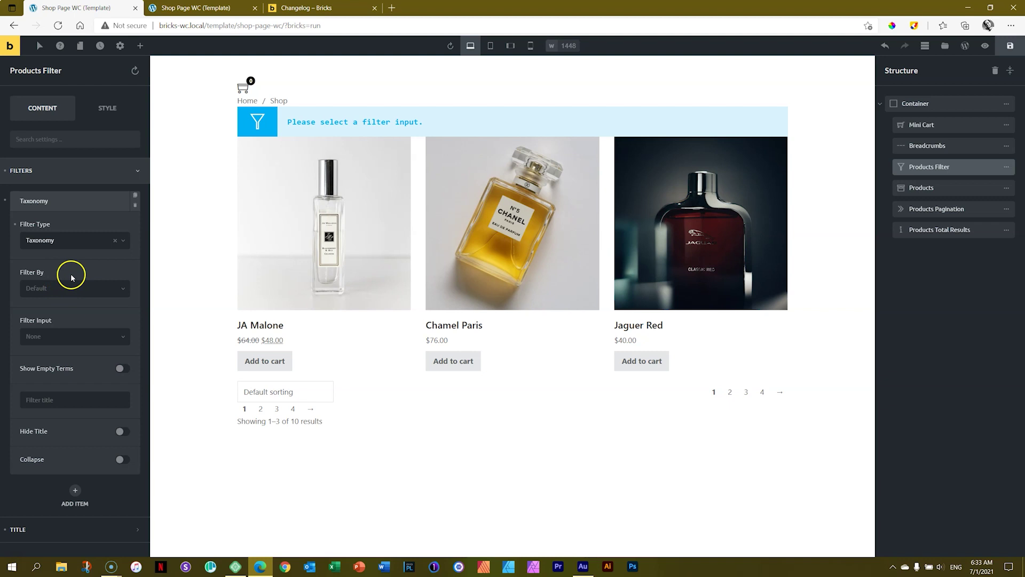
pyautogui.click(137, 172)
# - Save the template and reload its front end page
pyautogui.click(140, 45)
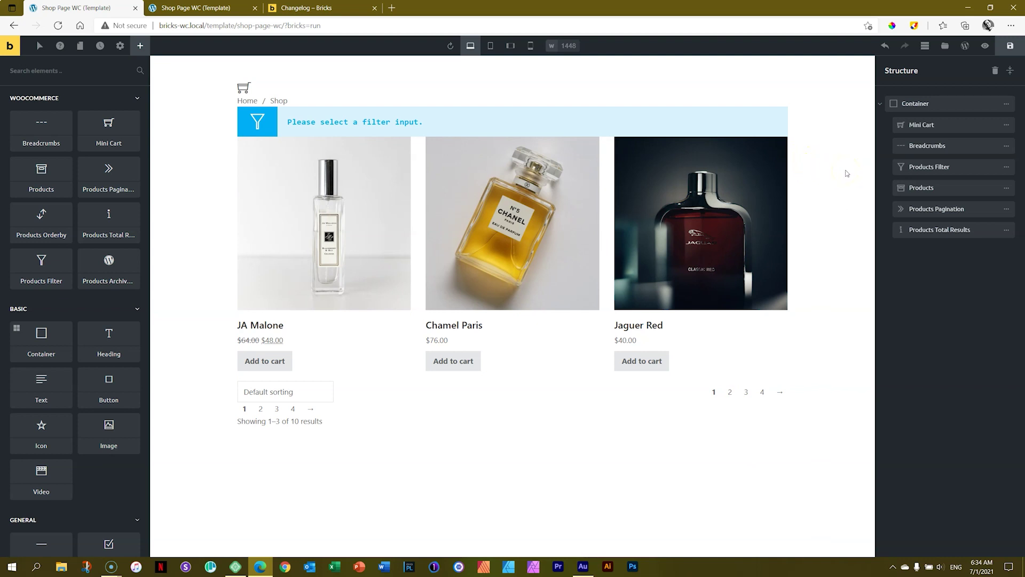
pyautogui.click(1003, 48)
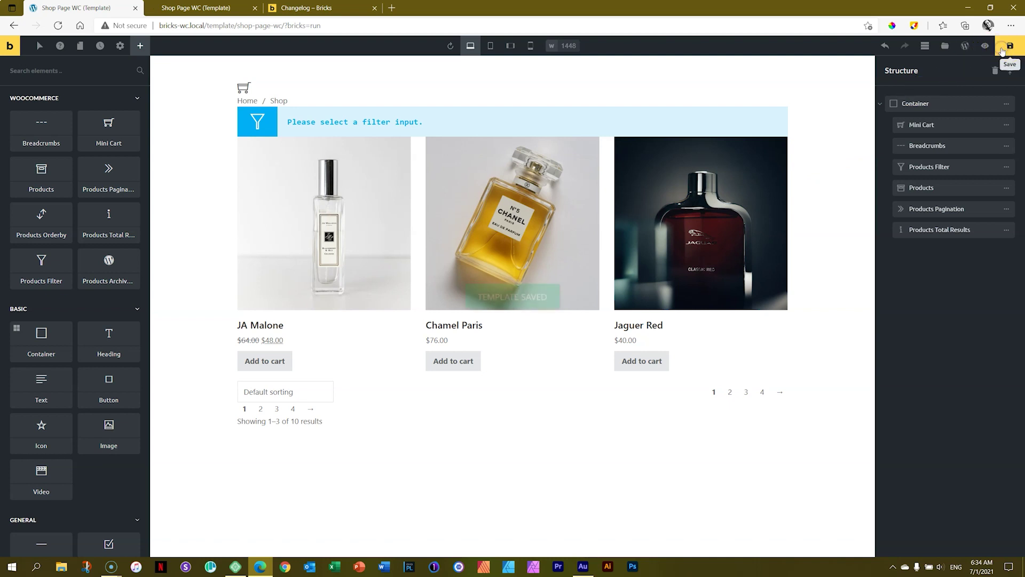
pyautogui.hotkey('ctrl', 'Tab')
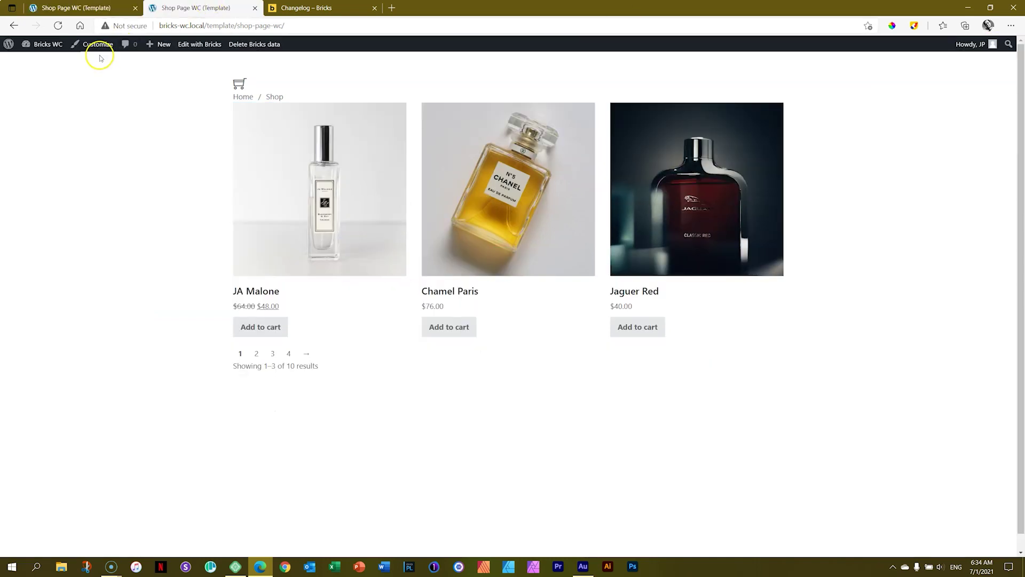
pyautogui.click(59, 25)
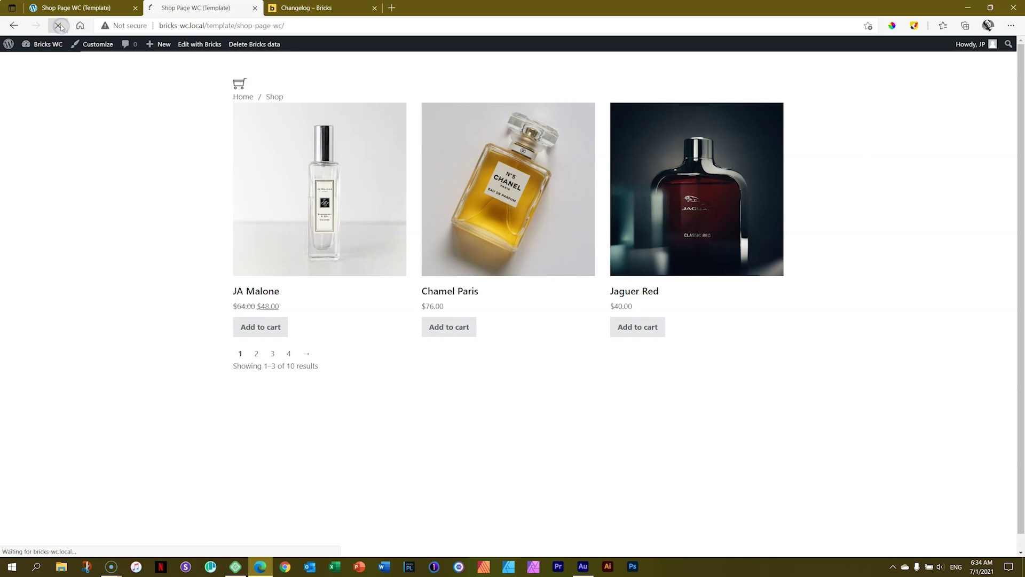
# - Browse product pages 2, 3 and 4 with the pagination on the front end, and switch to the Bricks changelog
pyautogui.click(252, 354)
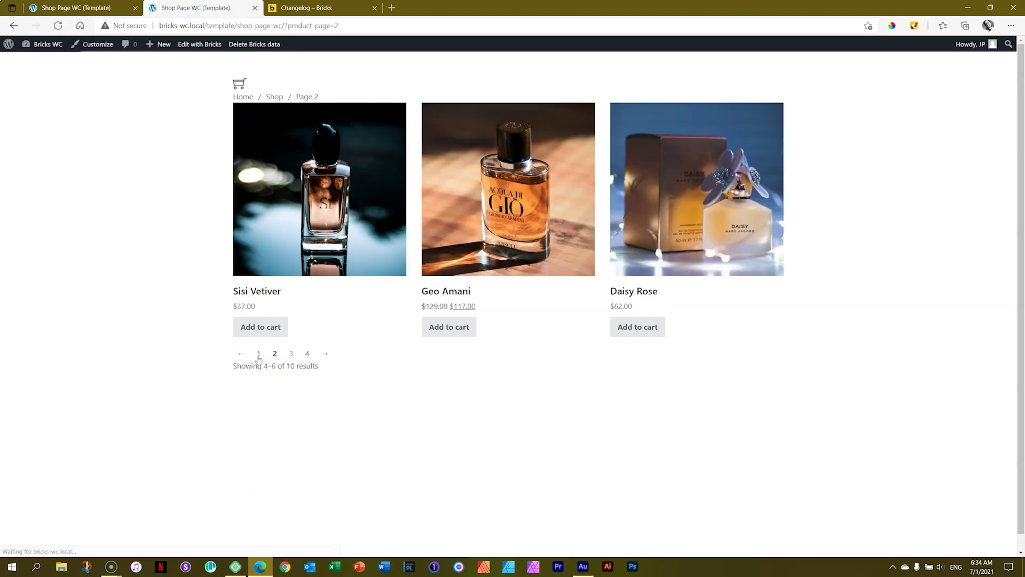
pyautogui.click(291, 355)
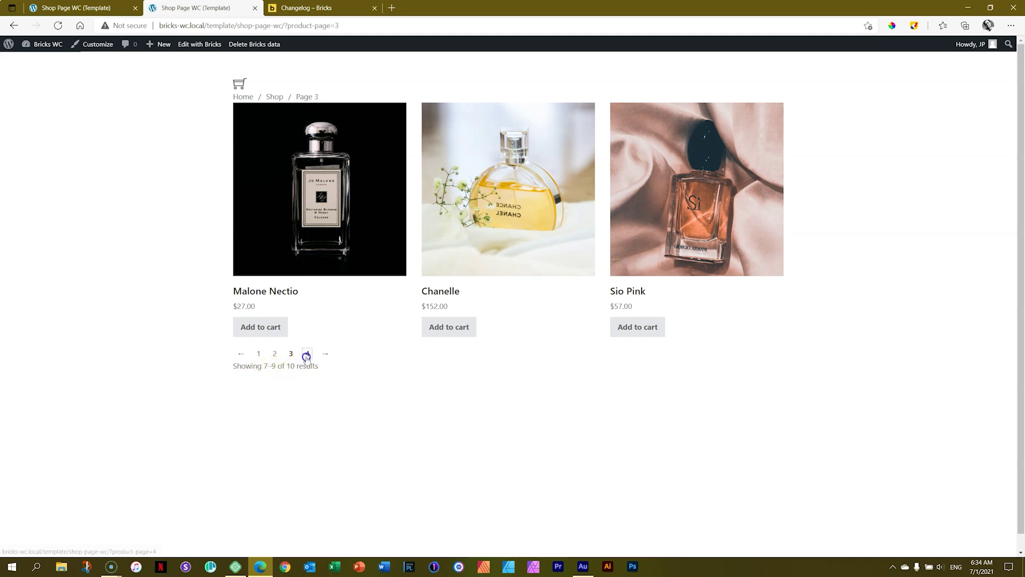
pyautogui.click(307, 354)
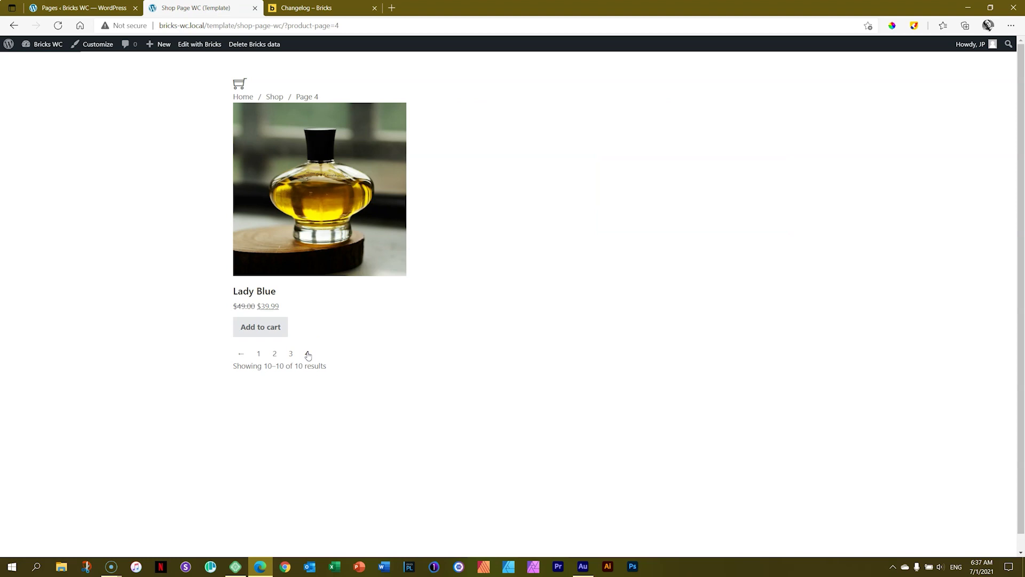
pyautogui.click(344, 8)
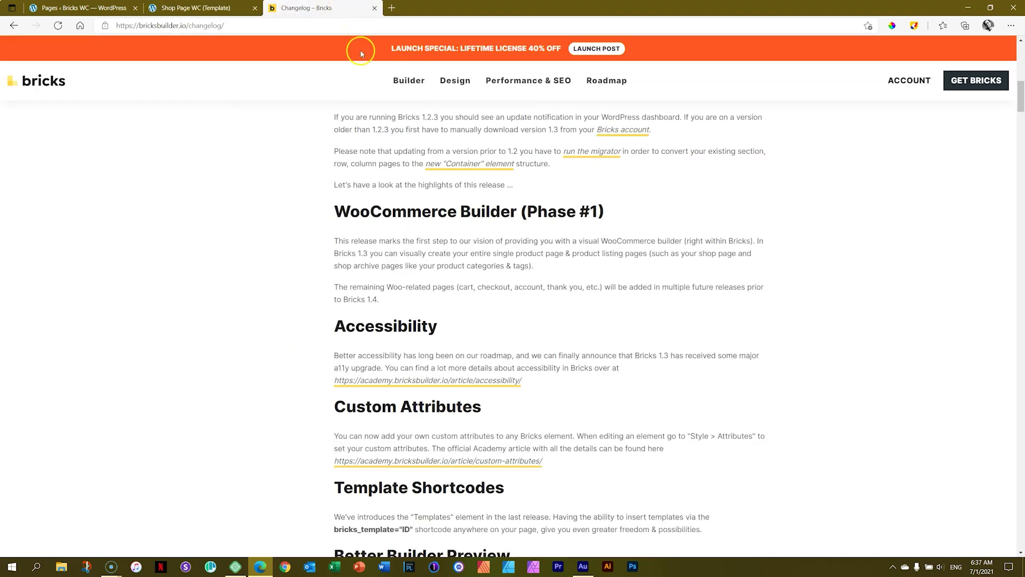